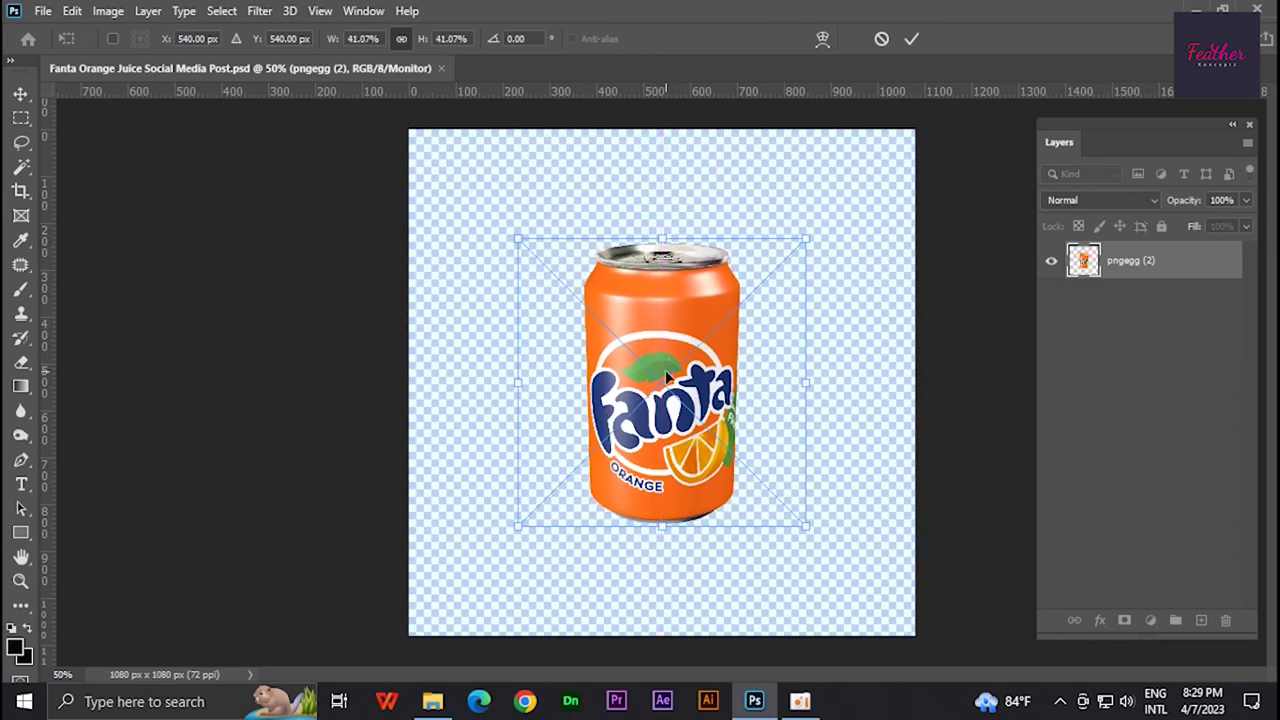
Commit the can's transform and add a black-to-white Gradient Fill layer below the can.
{"action": "key", "text": "Return"}
{"action": "left_click", "coordinate": [1201, 620], "text": "ctrl"}
{"action": "left_click", "coordinate": [1151, 621]}
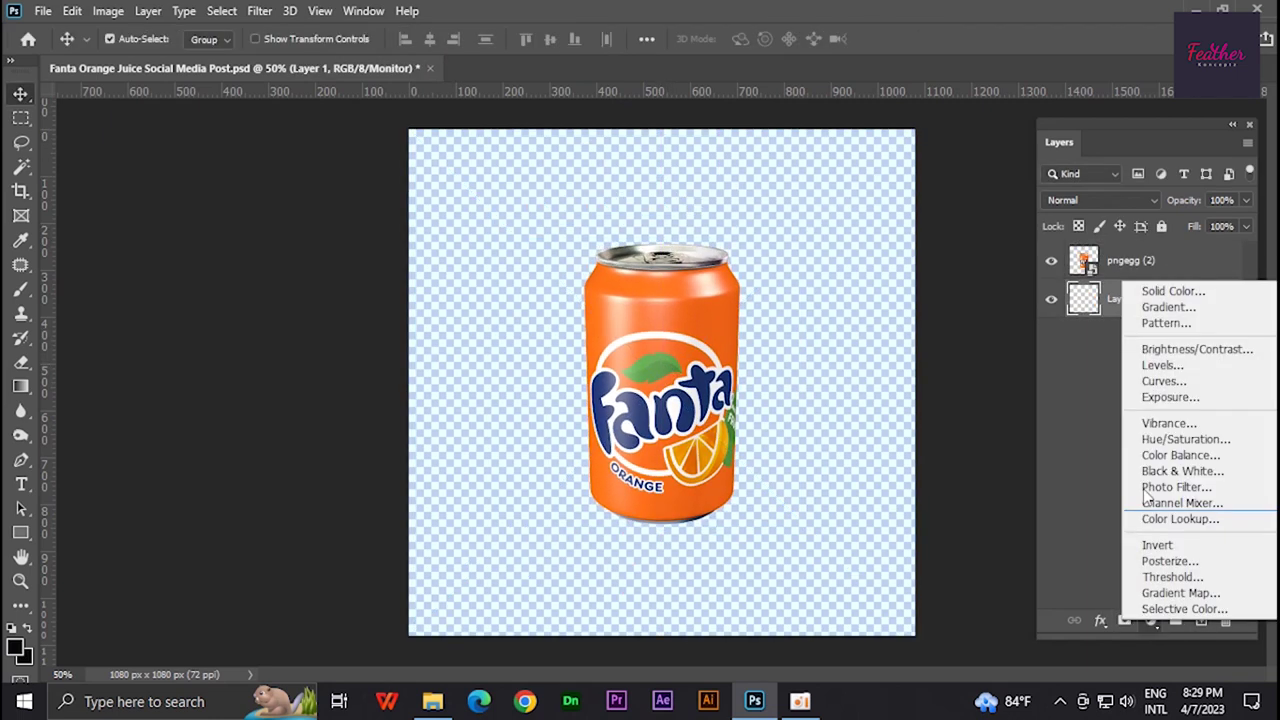
{"action": "left_click", "coordinate": [1210, 307]}
{"action": "left_click", "coordinate": [1122, 400]}
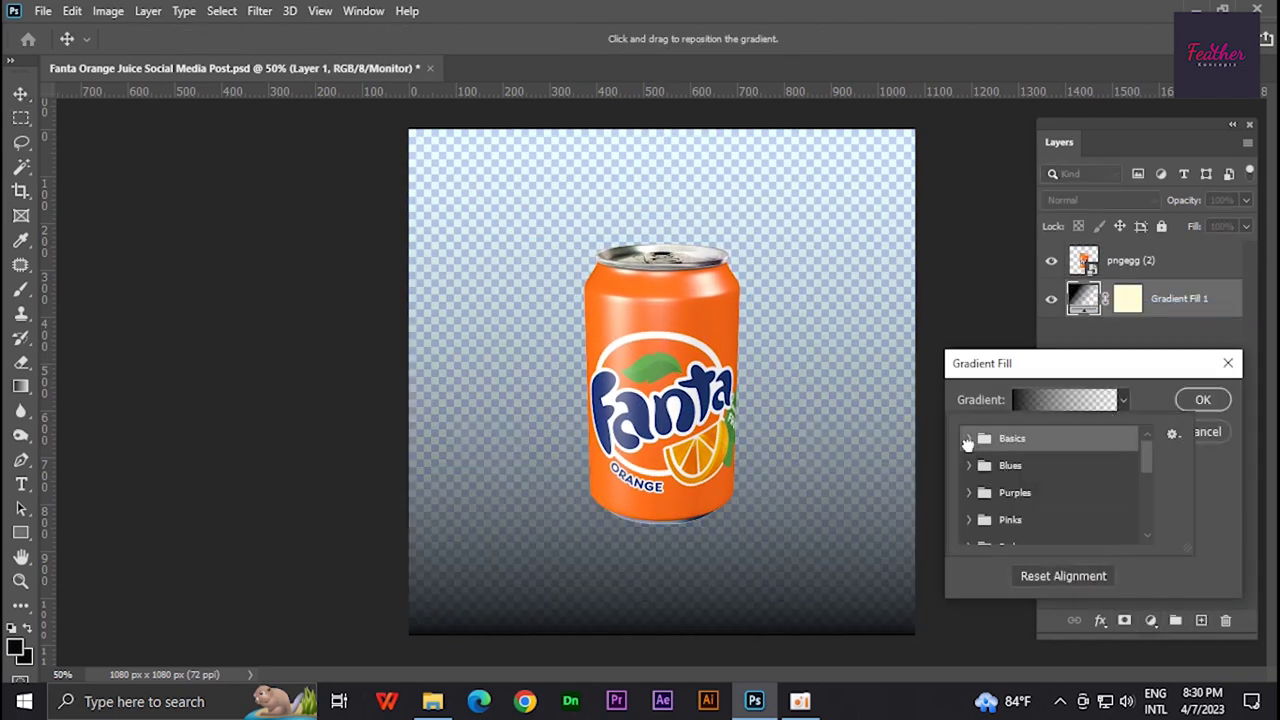
{"action": "left_click", "coordinate": [1022, 466]}
Sample orange from the Fanta can for both gradient colour stops.
{"action": "left_click", "coordinate": [1065, 399]}
{"action": "left_click", "coordinate": [836, 458]}
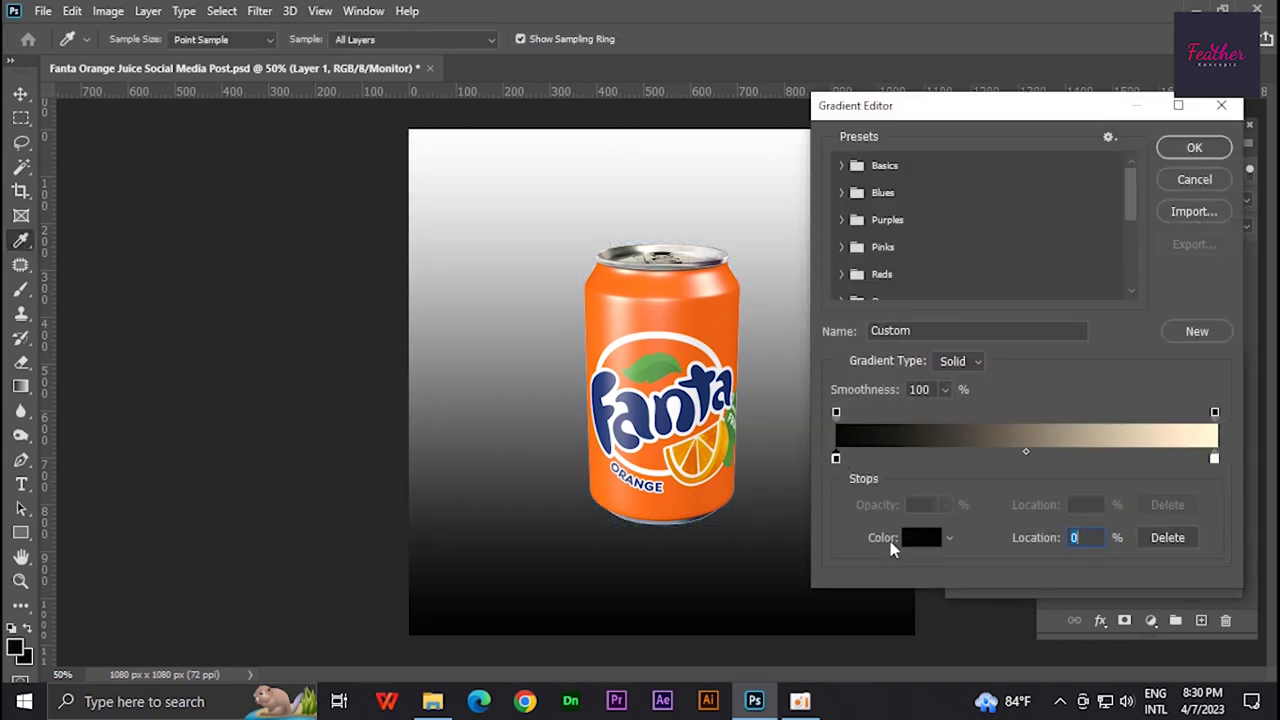
{"action": "left_click", "coordinate": [912, 539]}
{"action": "left_click", "coordinate": [610, 272]}
{"action": "left_click", "coordinate": [1087, 349]}
{"action": "left_click", "coordinate": [1214, 458]}
{"action": "left_click", "coordinate": [921, 538]}
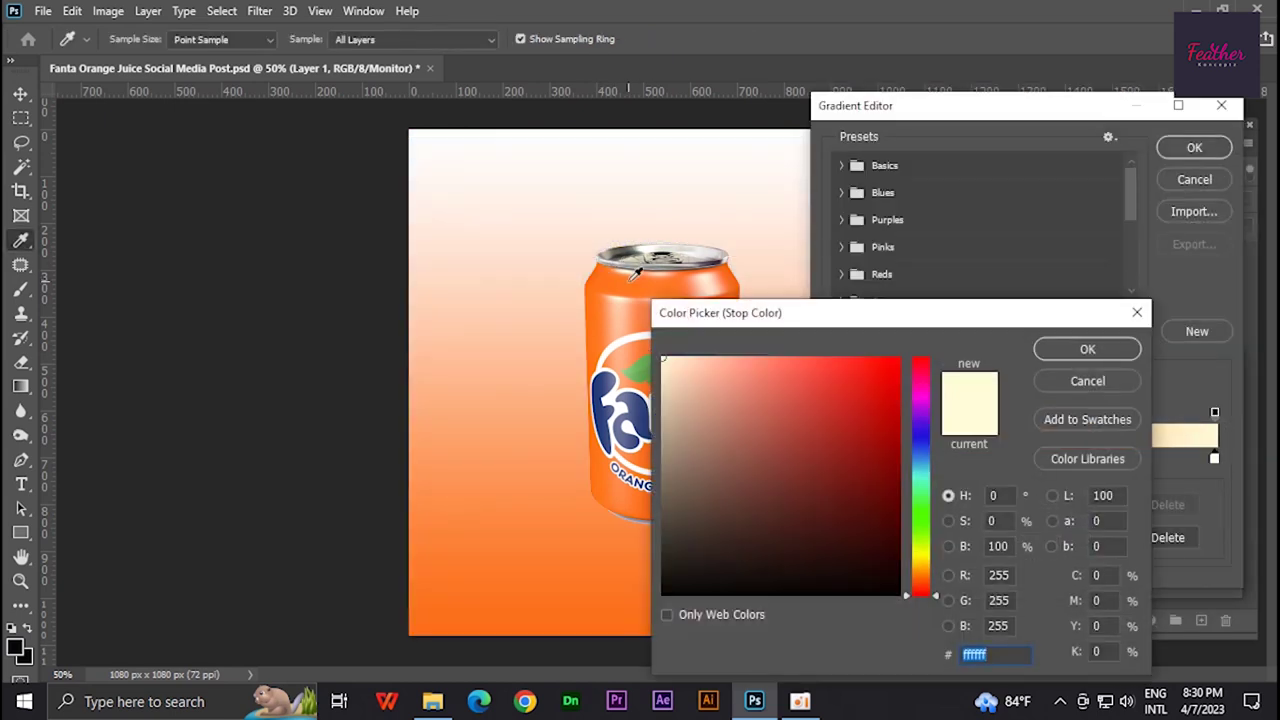
{"action": "left_click", "coordinate": [630, 278]}
{"action": "left_click", "coordinate": [1050, 346]}
Shift the left stop's hue to red, giving an orange-to-red gradient.
{"action": "left_click", "coordinate": [836, 458]}
{"action": "left_click", "coordinate": [914, 540]}
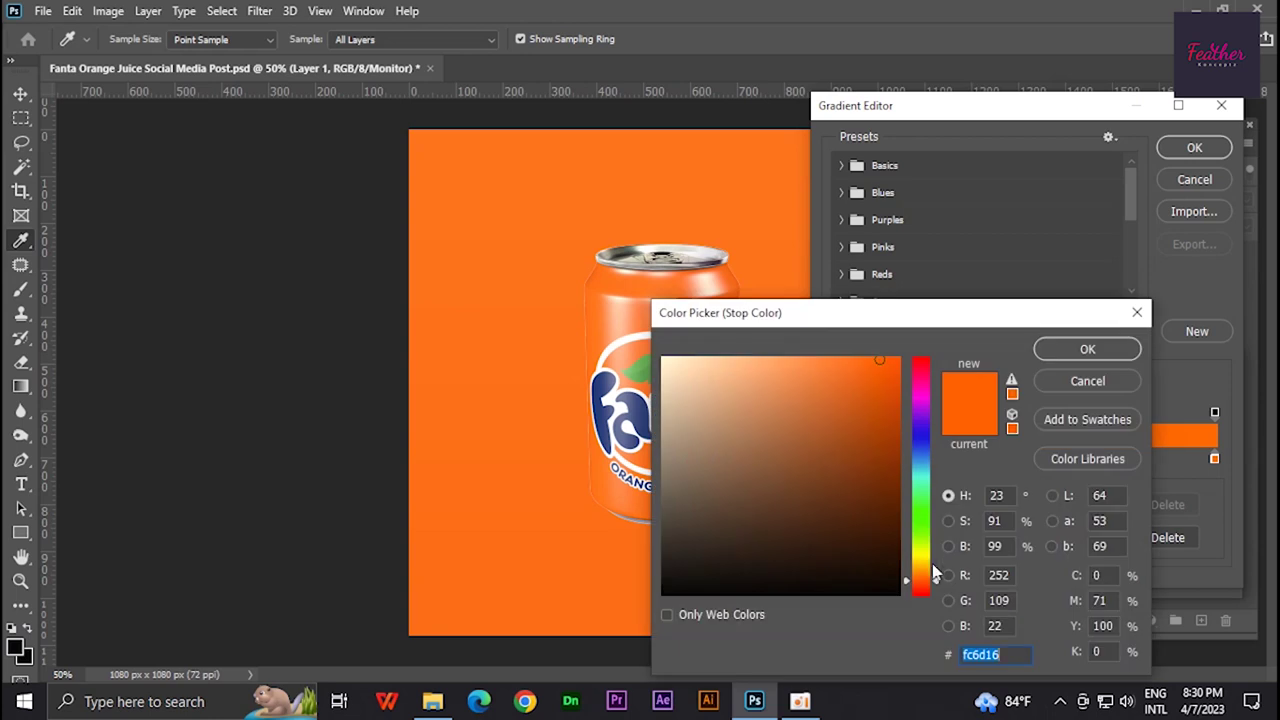
{"action": "left_click_drag", "start_coordinate": [937, 580], "coordinate": [939, 598]}
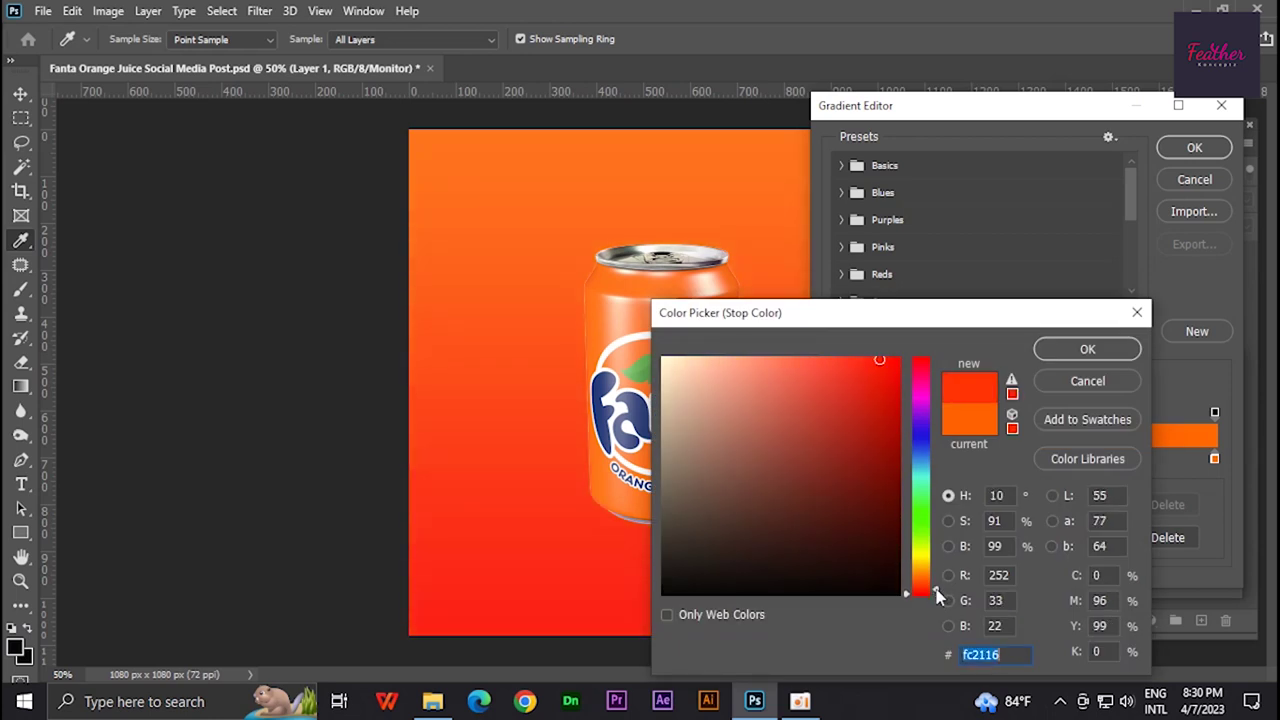
{"action": "left_click", "coordinate": [1087, 349]}
{"action": "left_click", "coordinate": [1194, 147]}
Make the gradient fill radial and reversed at 232% scale.
{"action": "left_click", "coordinate": [1045, 429]}
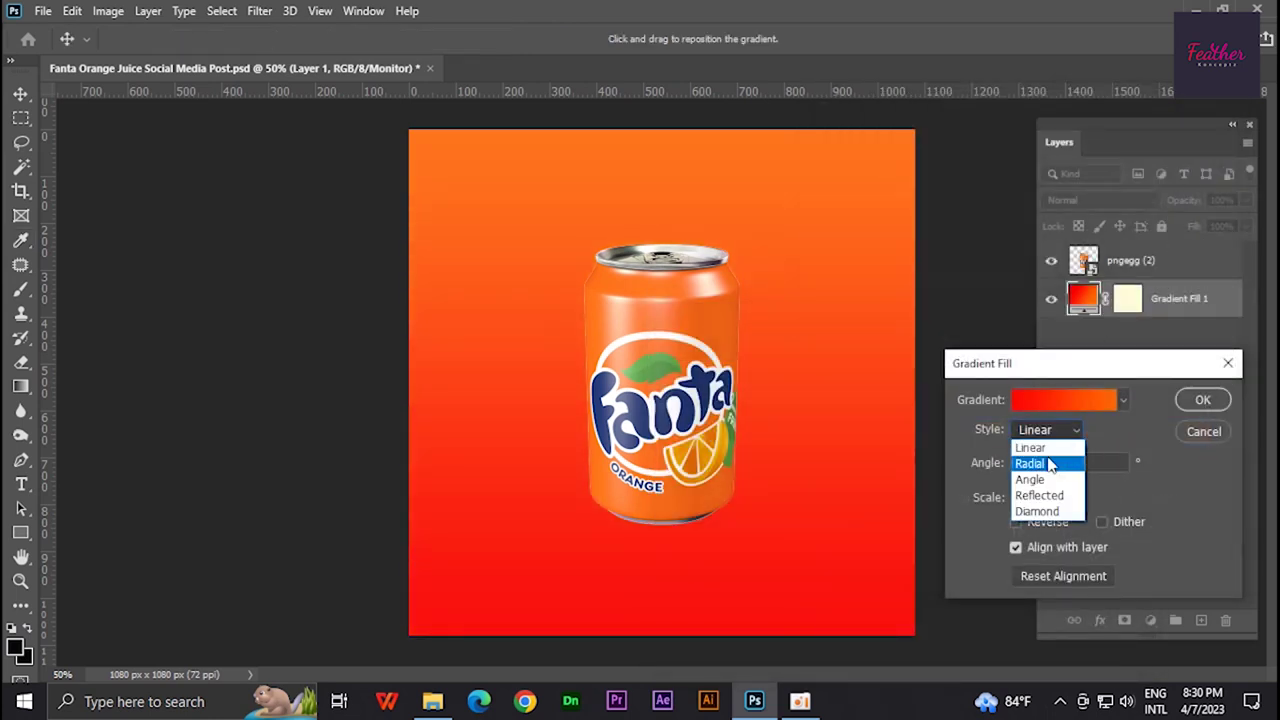
{"action": "left_click", "coordinate": [1040, 520]}
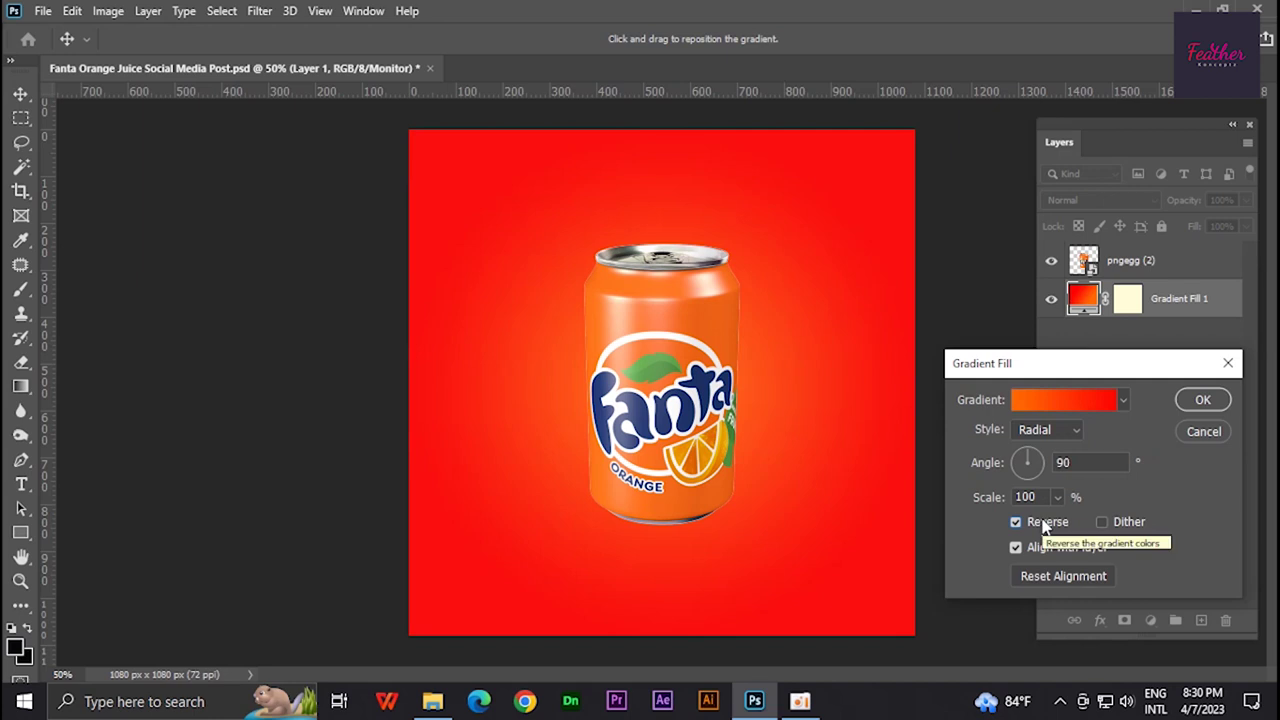
{"action": "left_click_drag", "start_coordinate": [1058, 521], "coordinate": [1068, 527]}
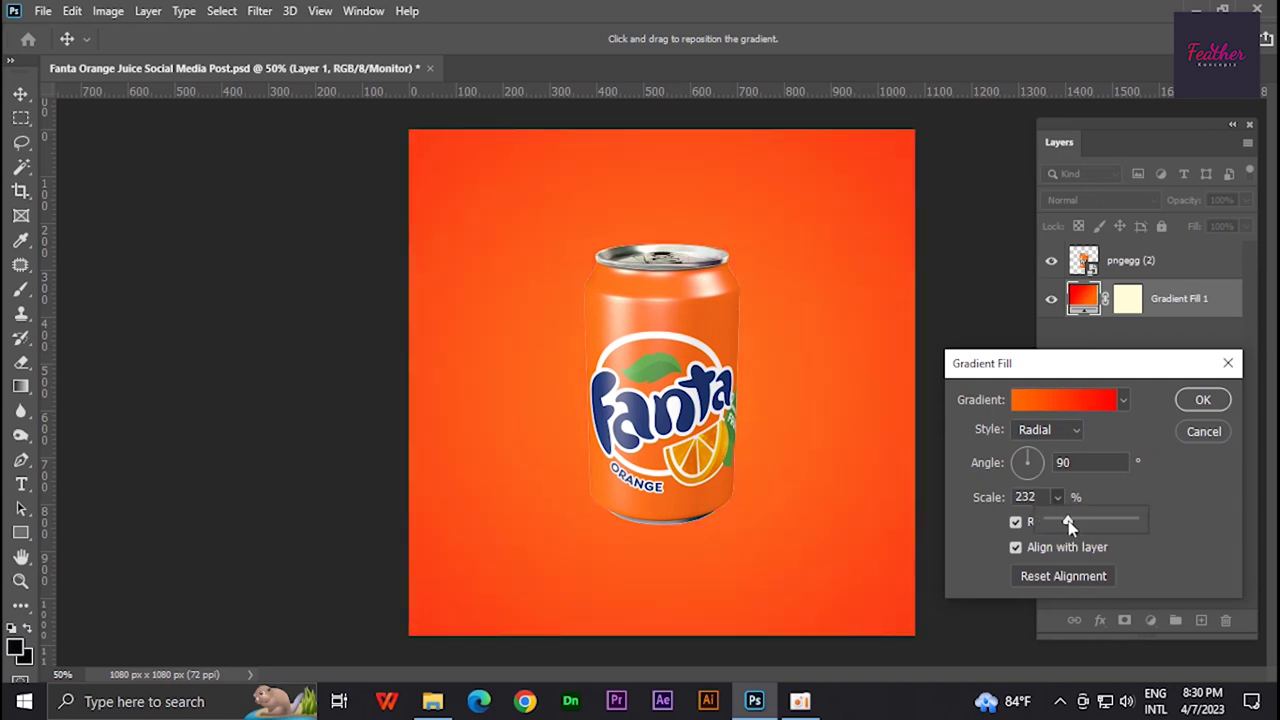
{"action": "left_click", "coordinate": [1203, 399]}
{"action": "left_click", "coordinate": [1183, 260]}
Rasterize the Fanta can layer.
{"action": "right_click", "coordinate": [1183, 260]}
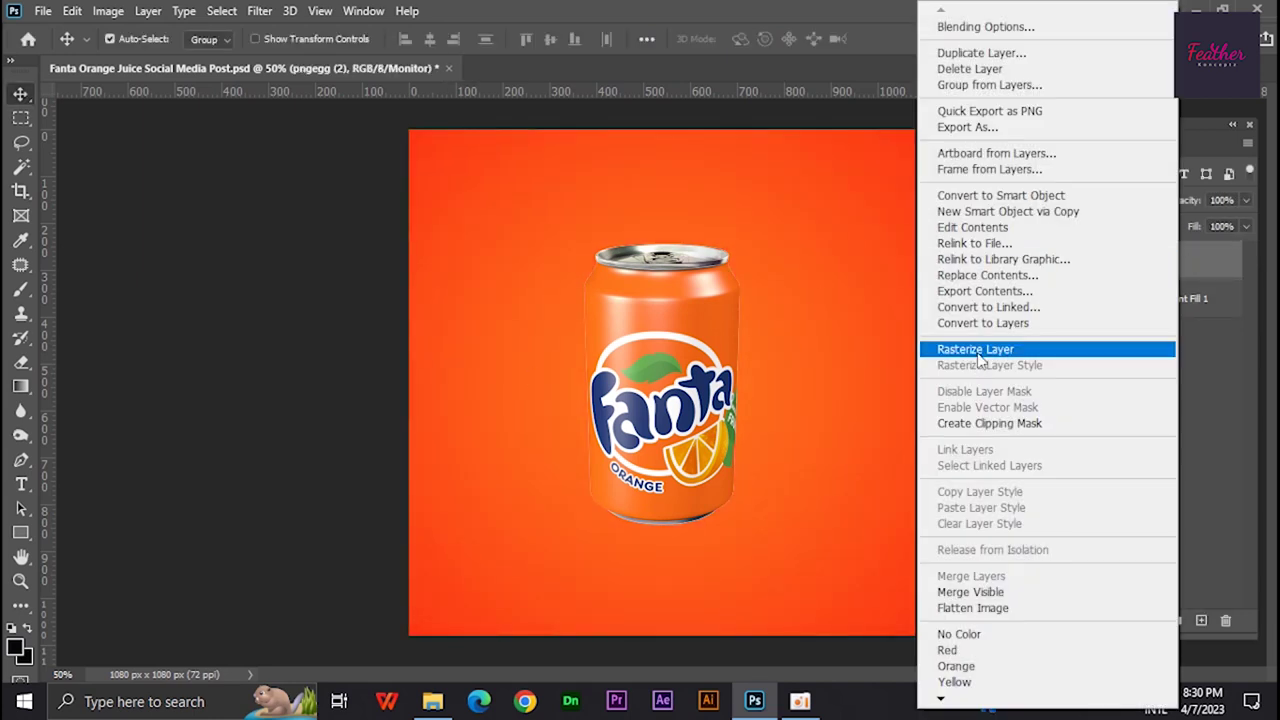
{"action": "left_click", "coordinate": [975, 352]}
{"action": "left_click", "coordinate": [20, 410]}
{"action": "scroll", "coordinate": [519, 377], "scroll_direction": "up", "scroll_amount": 3}
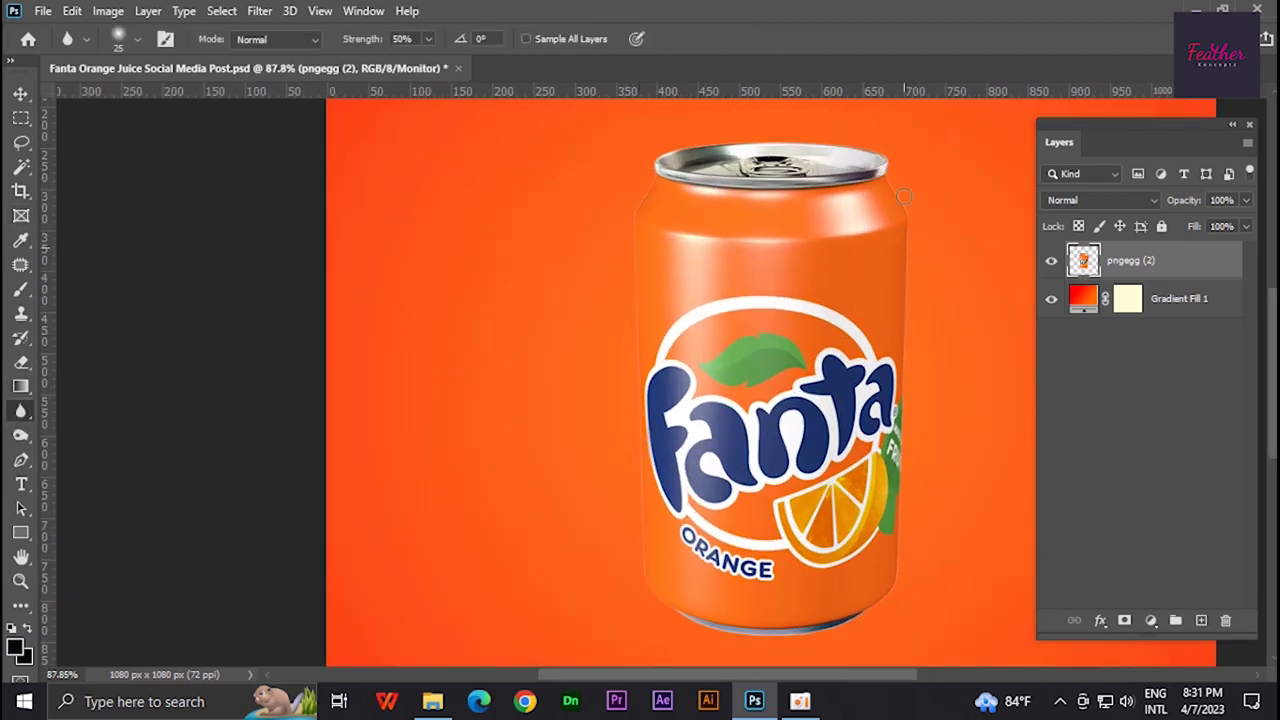
{"action": "scroll", "coordinate": [866, 235], "scroll_direction": "up", "scroll_amount": 2}
{"action": "scroll", "coordinate": [650, 309], "scroll_direction": "down", "scroll_amount": 3}
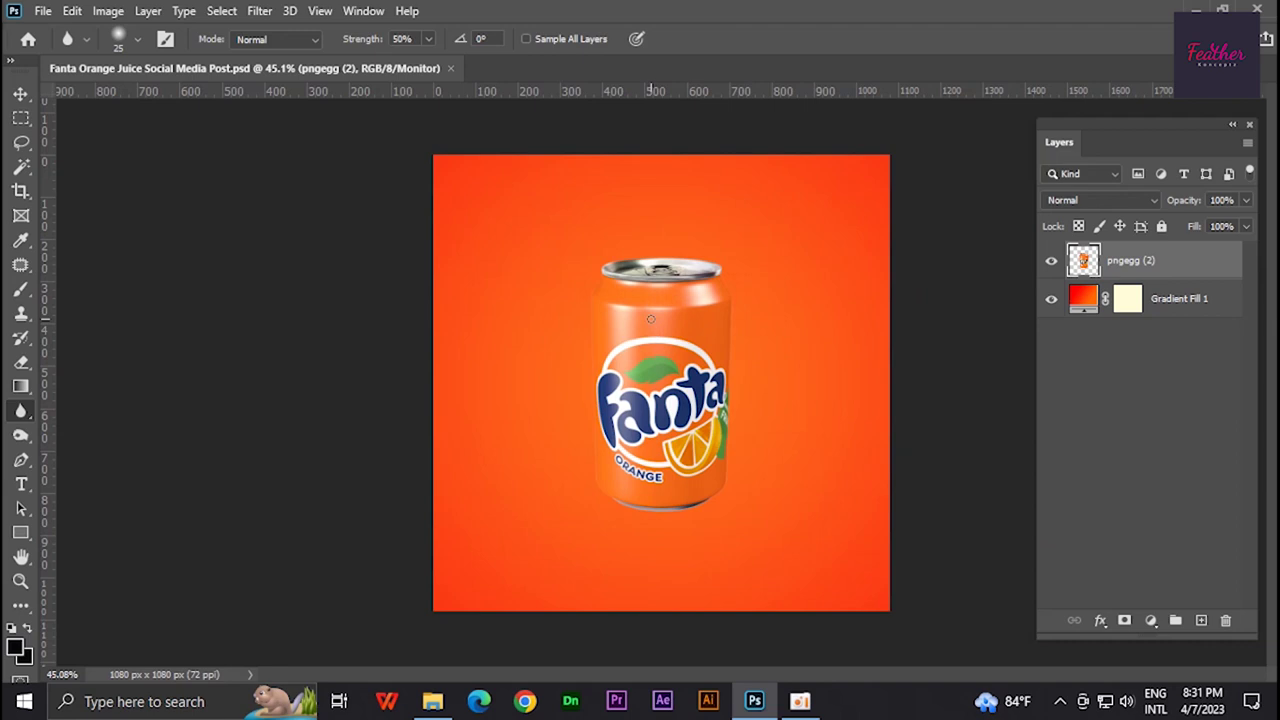
Place the orange-with-leaf image enlarged on the canvas, rasterize it, and nudge it left and down.
{"action": "key", "text": "alt+Tab"}
{"action": "mouse_move", "coordinate": [812, 192]}
{"action": "left_mouse_down"}
{"action": "mouse_move", "coordinate": [784, 370]}
{"action": "mouse_move", "coordinate": [851, 382]}
{"action": "mouse_move", "coordinate": [611, 385]}
{"action": "left_mouse_up"}
{"action": "key", "text": "Return"}
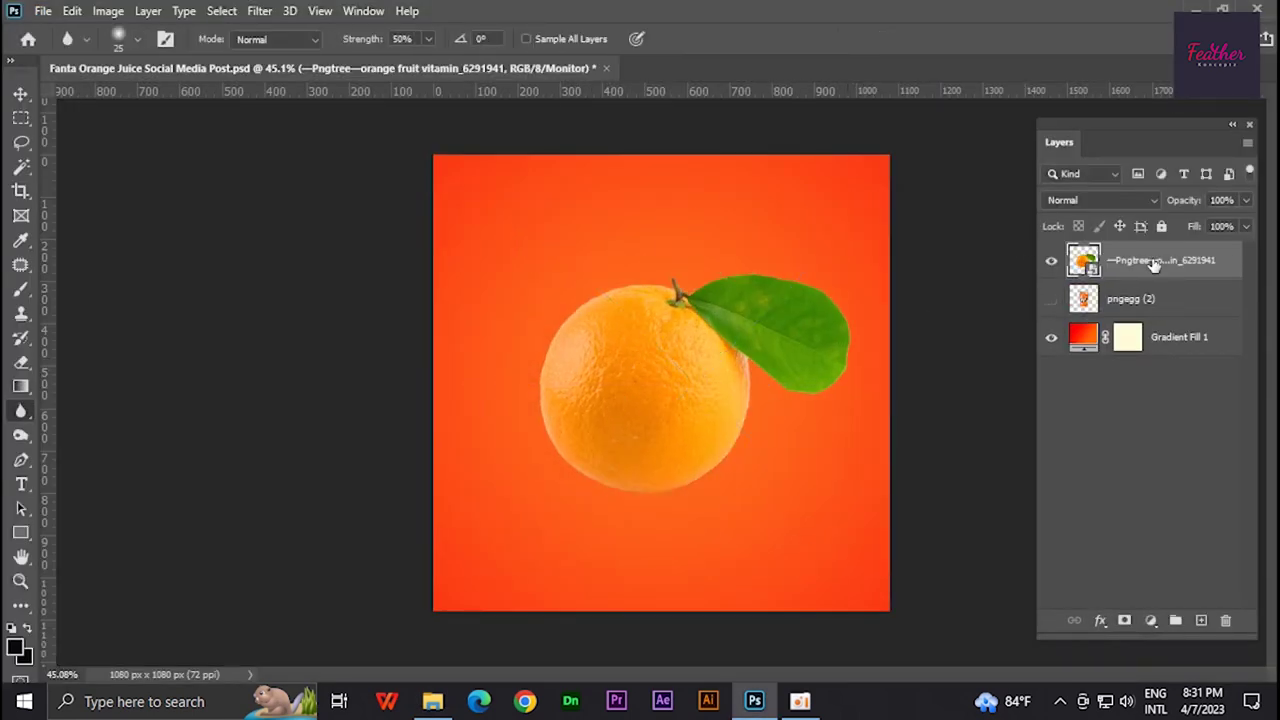
{"action": "right_click", "coordinate": [1155, 262]}
{"action": "left_click", "coordinate": [953, 345]}
{"action": "key", "text": "v"}
{"action": "left_click_drag", "start_coordinate": [698, 399], "coordinate": [688, 411]}
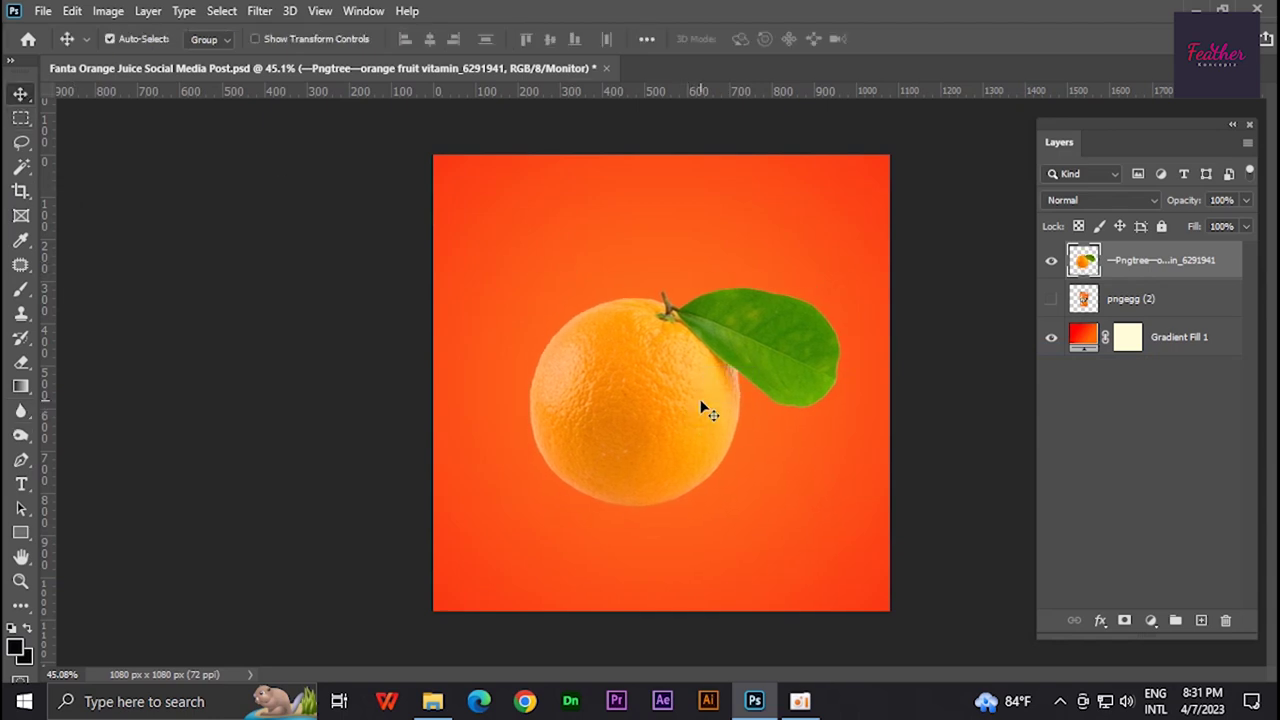
{"action": "key", "text": "p"}
{"action": "scroll", "coordinate": [737, 360], "scroll_direction": "up", "scroll_amount": 2}
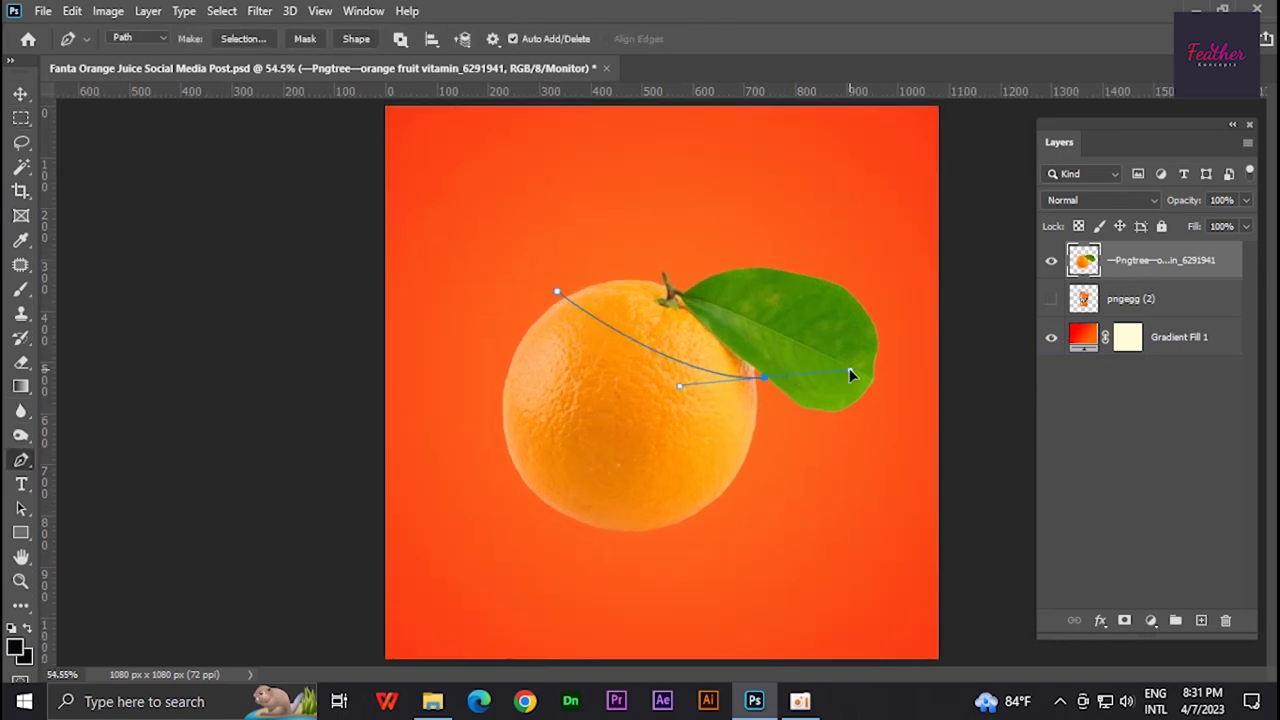
Trace the orange's leaf-top piece and copy it to its own layer.
{"action": "left_click", "coordinate": [763, 379], "text": "alt"}
{"action": "left_click_drag", "start_coordinate": [861, 429], "coordinate": [870, 423]}
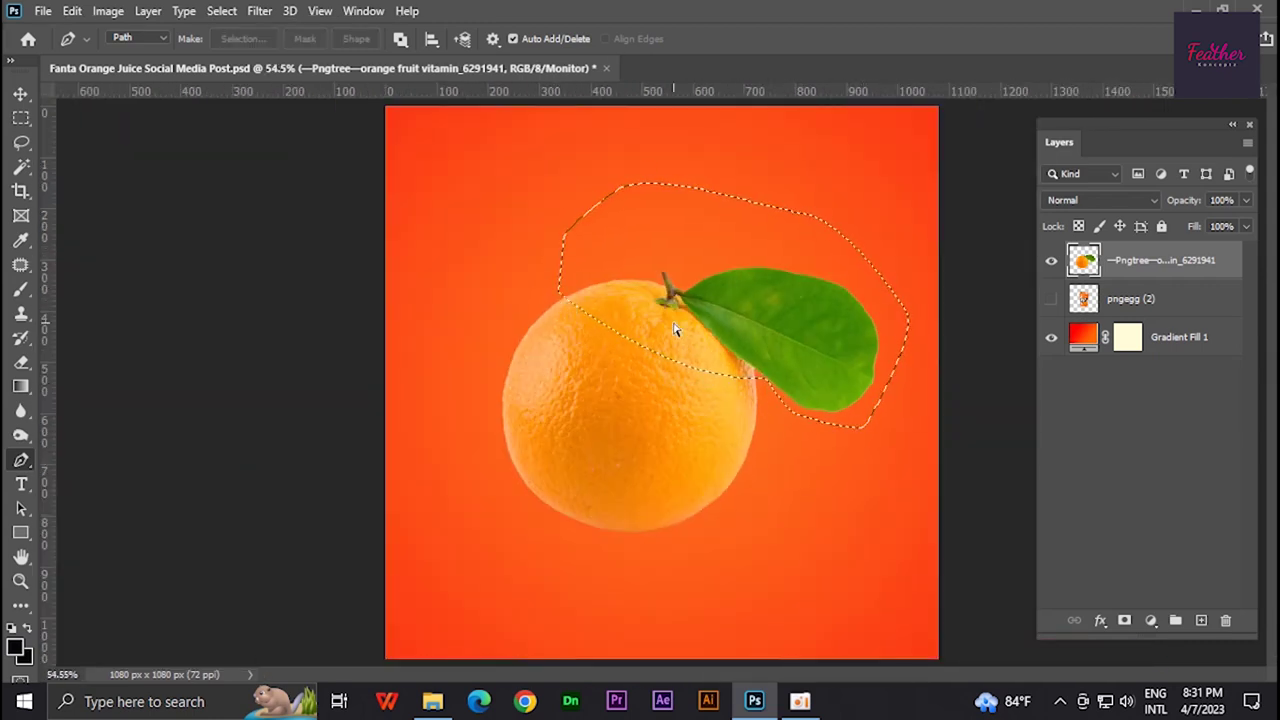
{"action": "key", "text": "ctrl+j"}
{"action": "key", "text": "v"}
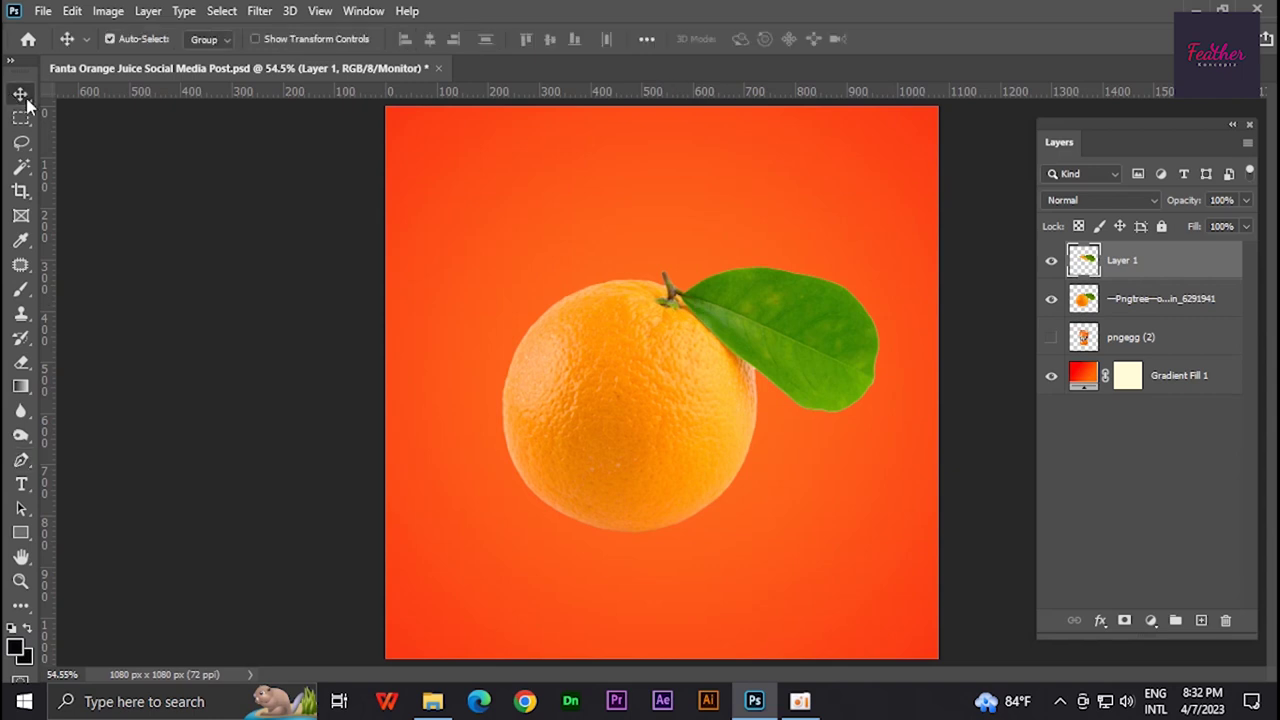
{"action": "left_click", "coordinate": [1050, 298]}
{"action": "left_click", "coordinate": [1050, 298]}
{"action": "left_click_drag", "start_coordinate": [674, 317], "coordinate": [680, 292]}
{"action": "key", "text": "ctrl+z"}
{"action": "left_click", "coordinate": [1050, 298]}
{"action": "key", "text": "p"}
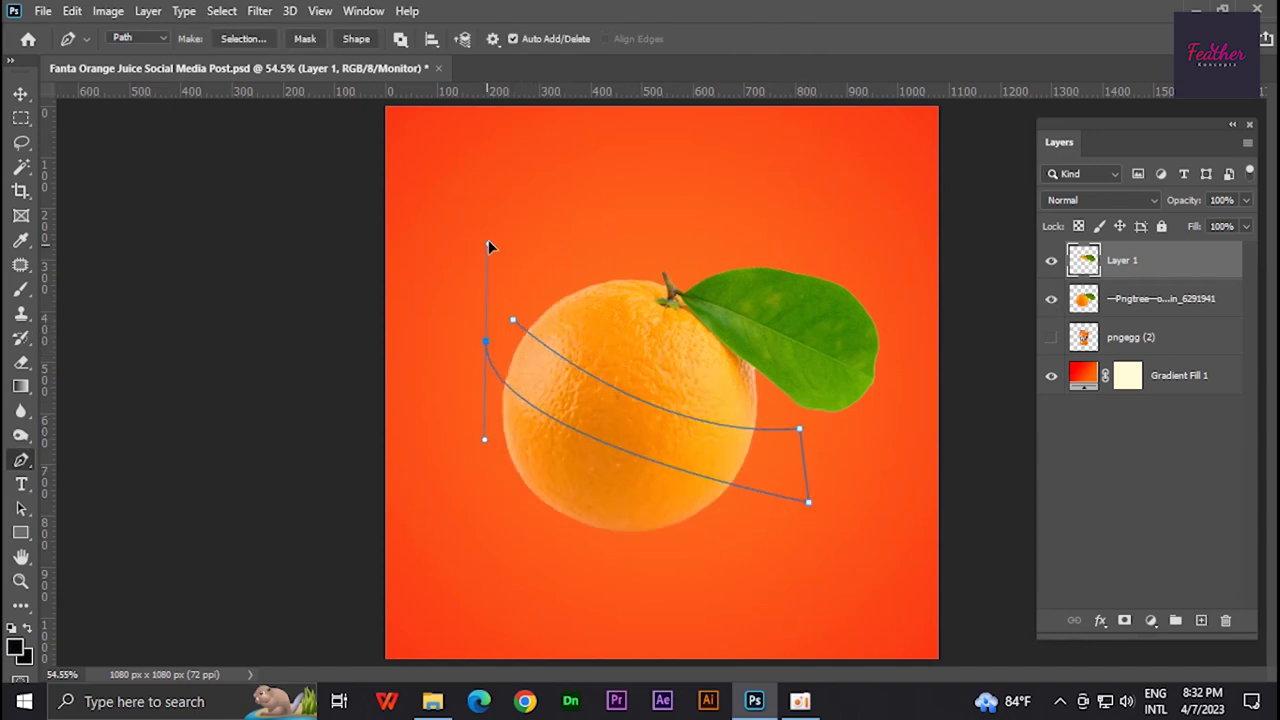
Copy the middle slice to a layer, spread the pieces apart, and merge the middle slice back.
{"action": "left_click", "coordinate": [1137, 300]}
{"action": "key", "text": "ctrl+j"}
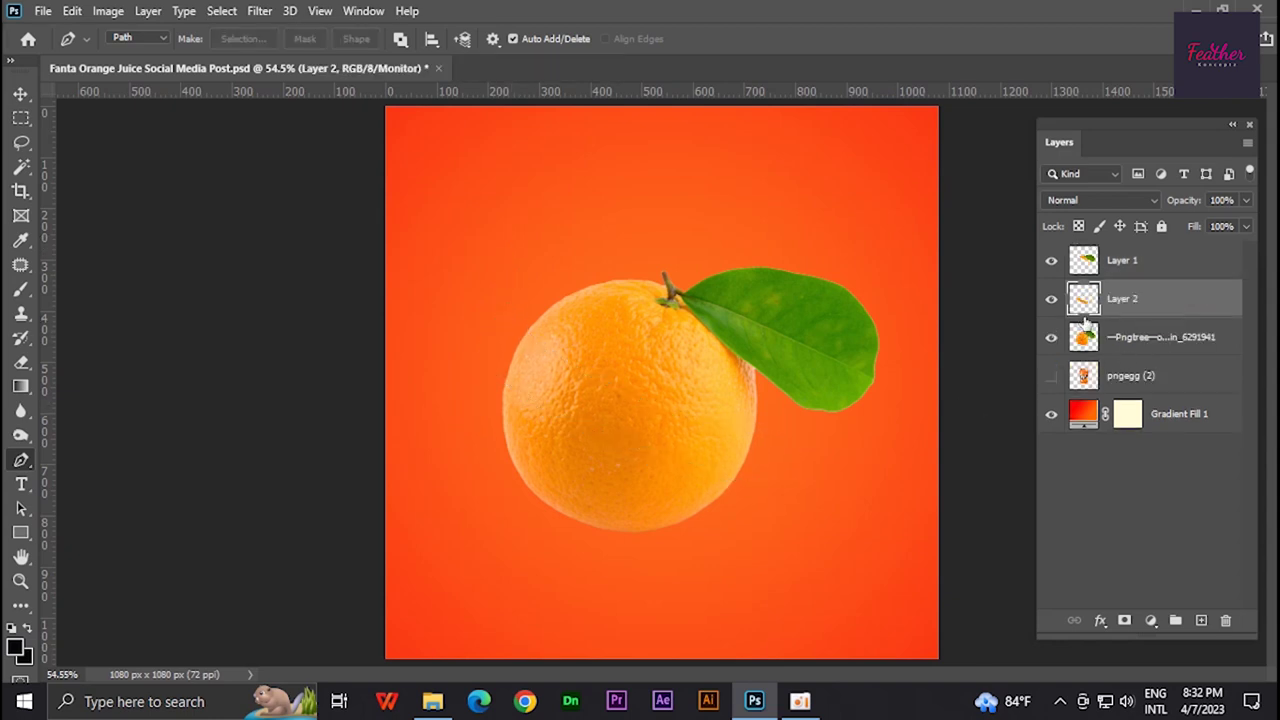
{"action": "left_click", "coordinate": [1162, 345]}
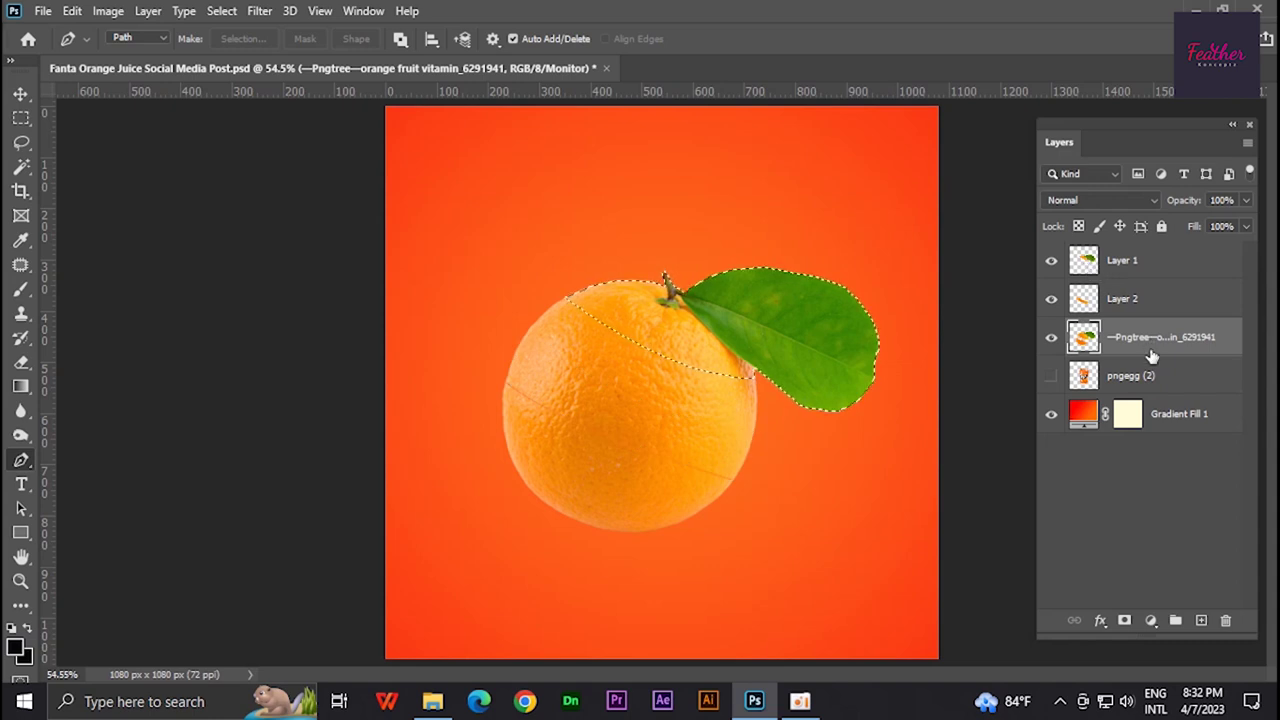
{"action": "key", "text": "v"}
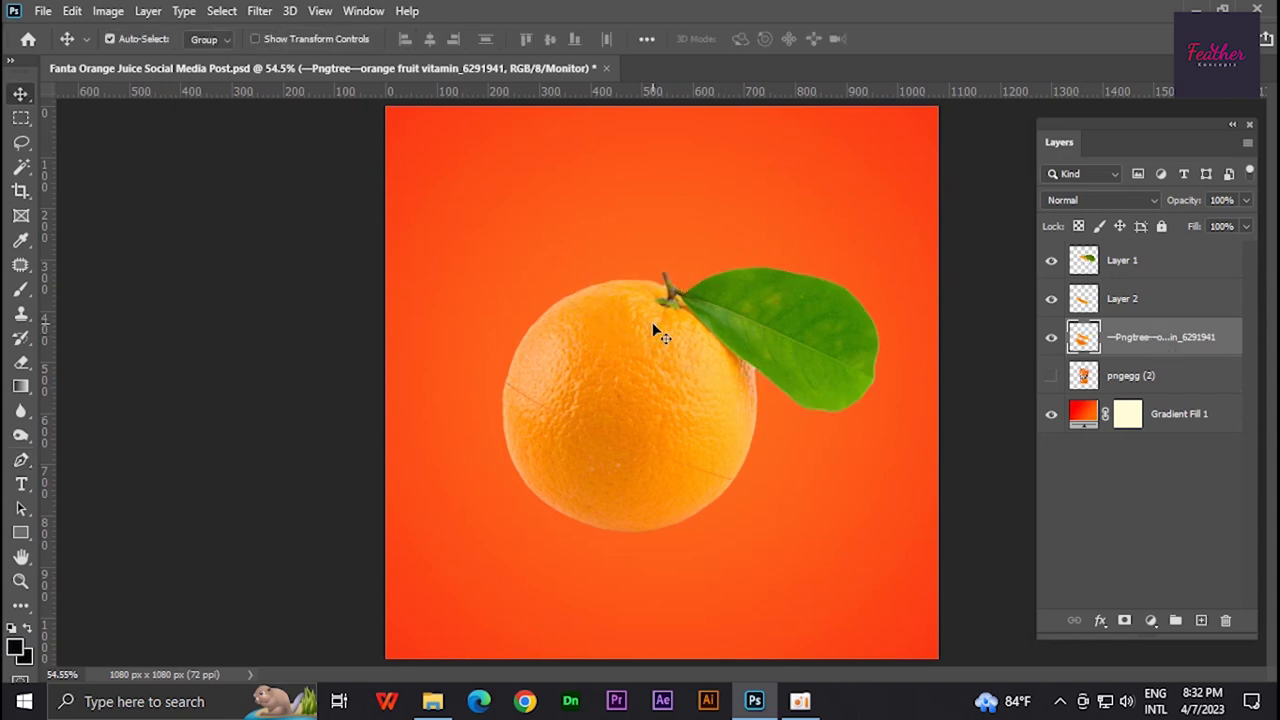
{"action": "left_click_drag", "start_coordinate": [652, 322], "coordinate": [677, 292]}
{"action": "left_click_drag", "start_coordinate": [640, 370], "coordinate": [600, 350]}
{"action": "left_click_drag", "start_coordinate": [576, 446], "coordinate": [680, 392]}
{"action": "key", "text": "ctrl+e"}
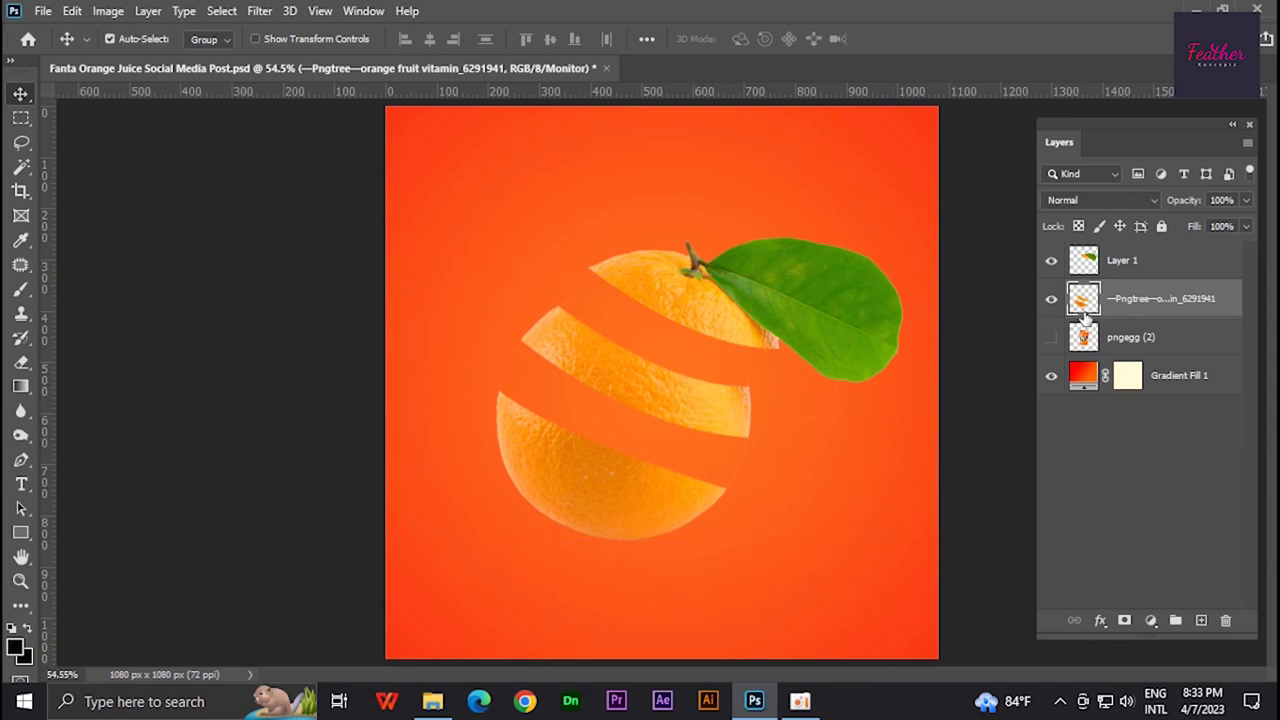
Open Half-Orange-PNG-Image.png as a new Photoshop document.
{"action": "left_click", "coordinate": [1062, 340]}
{"action": "left_click", "coordinate": [432, 701]}
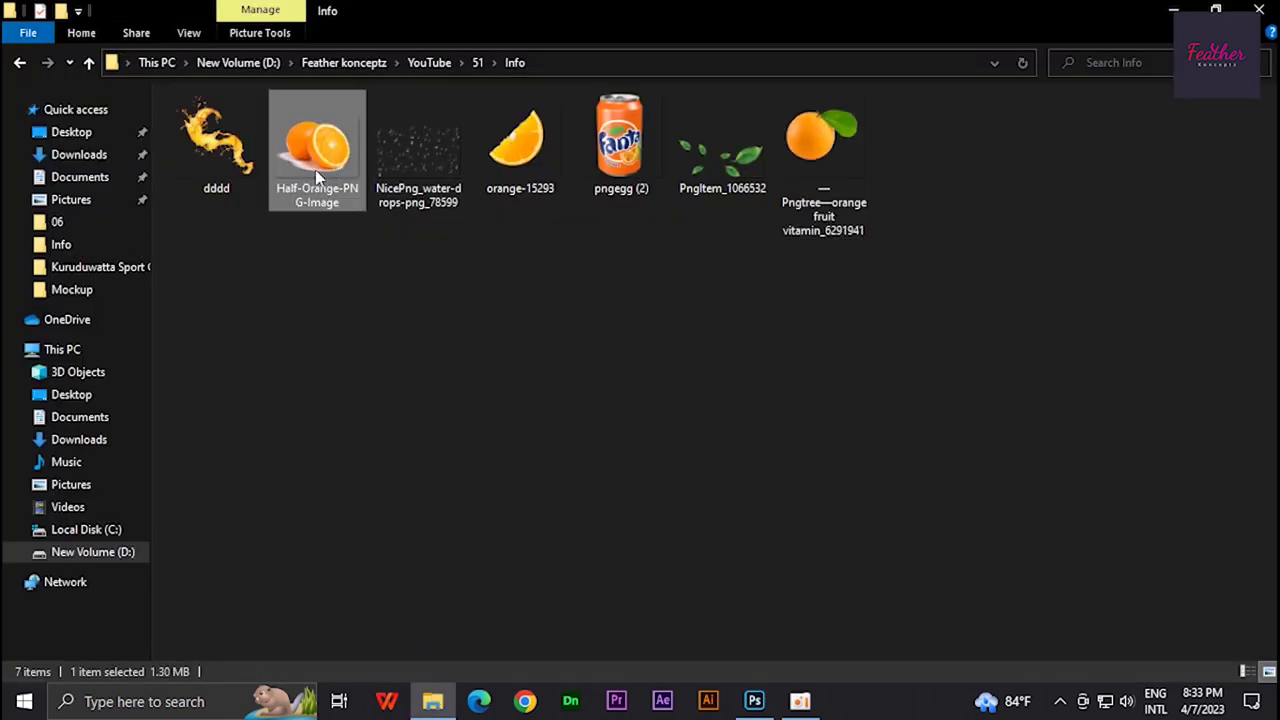
{"action": "left_click_drag", "start_coordinate": [320, 150], "coordinate": [928, 17]}
{"action": "scroll", "coordinate": [720, 200], "scroll_direction": "up", "scroll_amount": 4}
Trace the half-orange's cut face, turn it into a selection, and drag it into the Fanta poster.
{"action": "scroll", "coordinate": [671, 223], "scroll_direction": "down", "scroll_amount": 4}
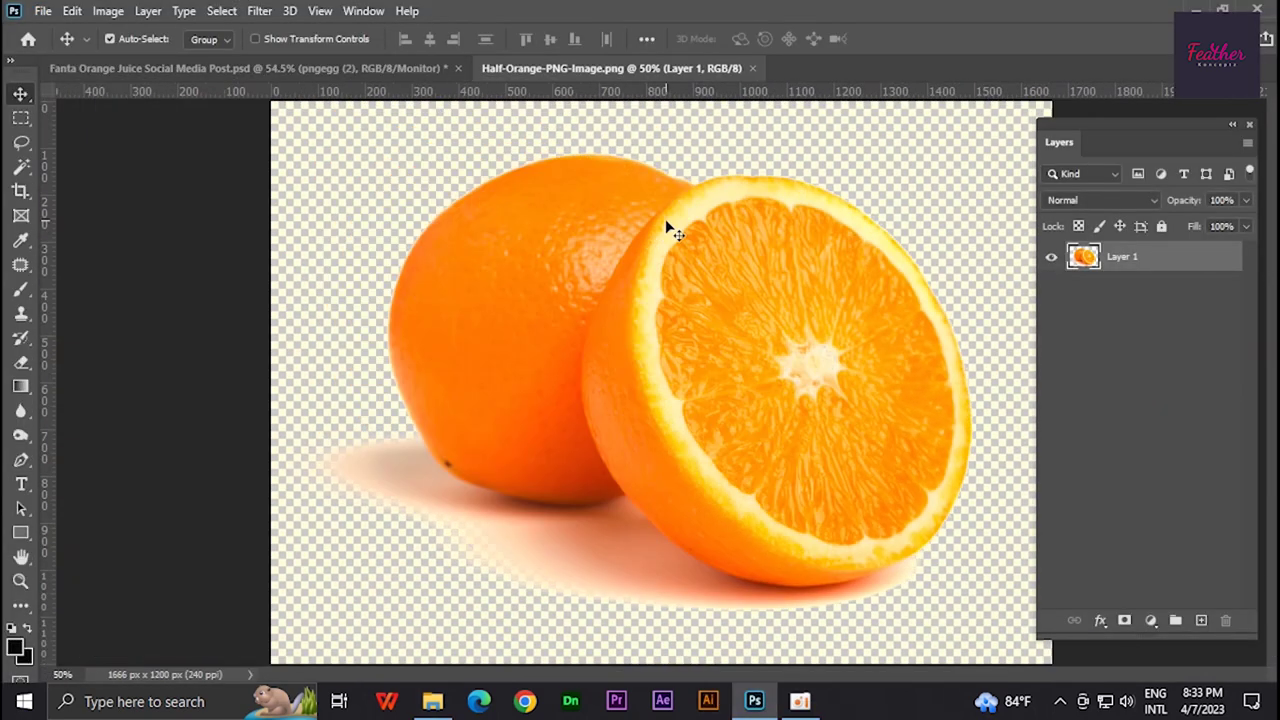
{"action": "key", "text": "p"}
{"action": "scroll", "coordinate": [757, 186], "scroll_direction": "up", "scroll_amount": 1}
{"action": "scroll", "coordinate": [711, 188], "scroll_direction": "up", "scroll_amount": 1}
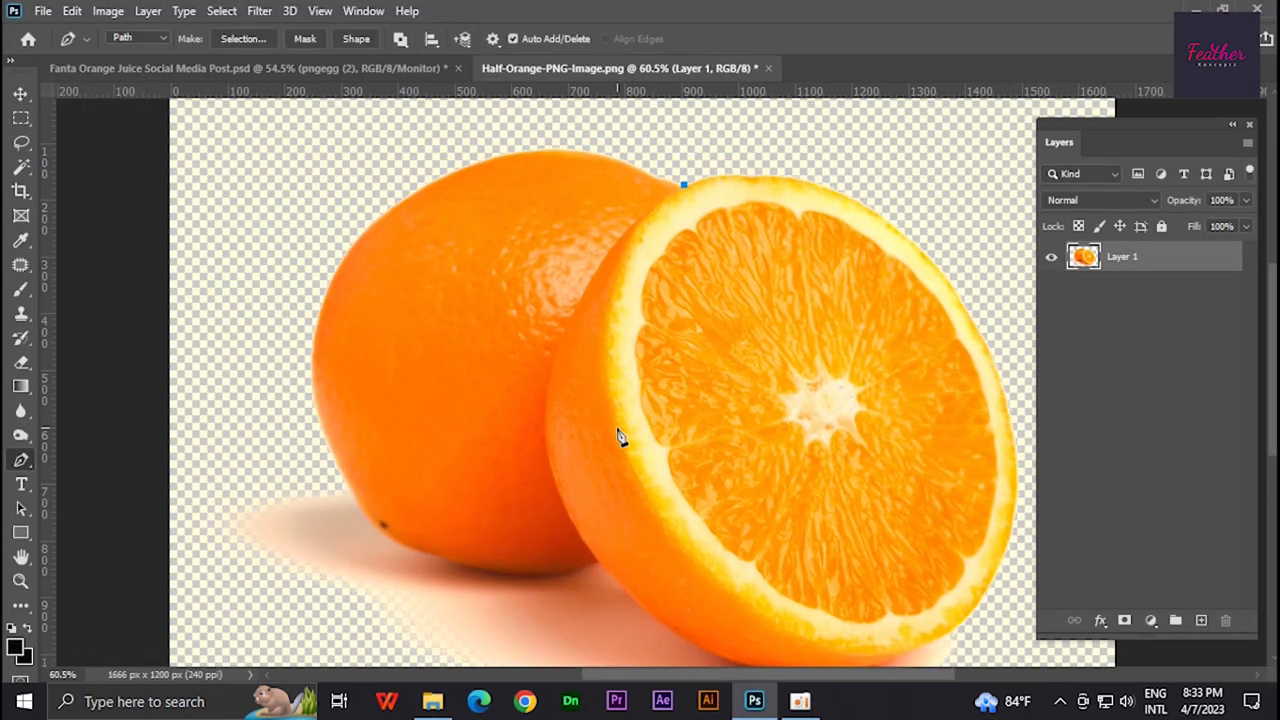
{"action": "scroll", "coordinate": [793, 510], "scroll_direction": "down", "scroll_amount": 3}
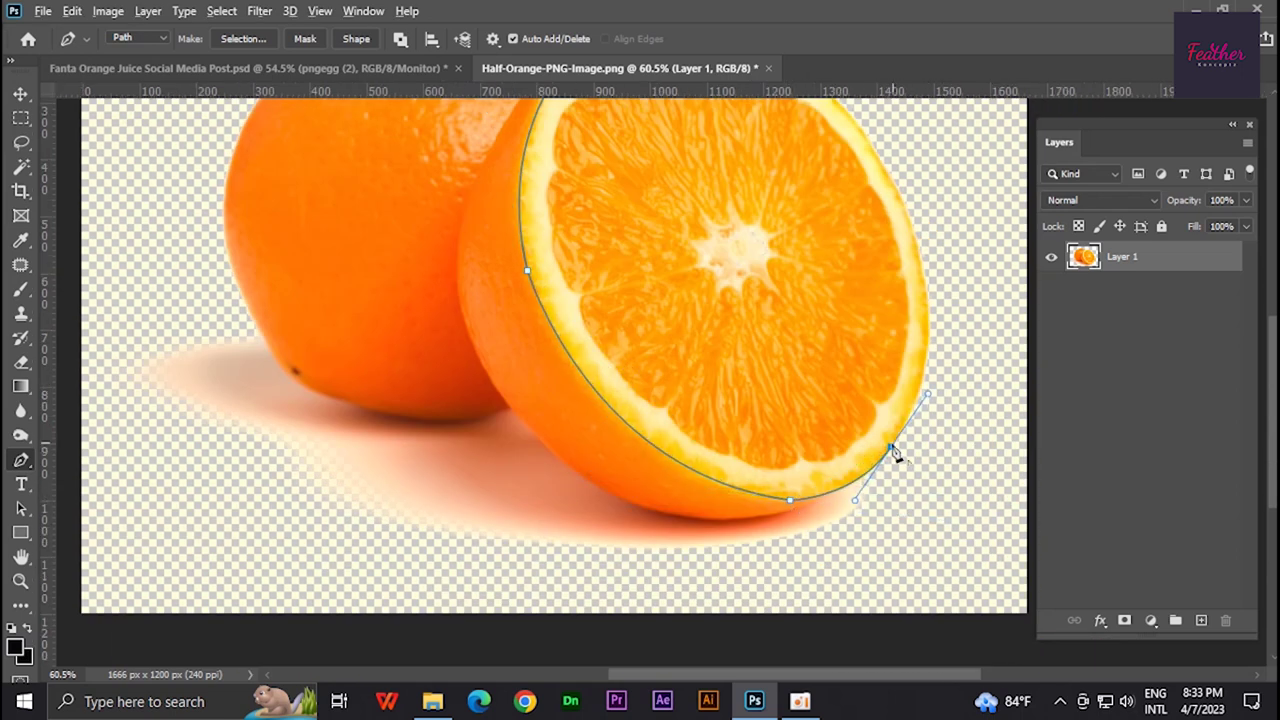
{"action": "scroll", "coordinate": [895, 455], "scroll_direction": "down", "scroll_amount": 3}
{"action": "left_click_drag", "start_coordinate": [828, 207], "coordinate": [812, 208]}
{"action": "left_click", "coordinate": [689, 234]}
{"action": "key", "text": "ctrl+Return"}
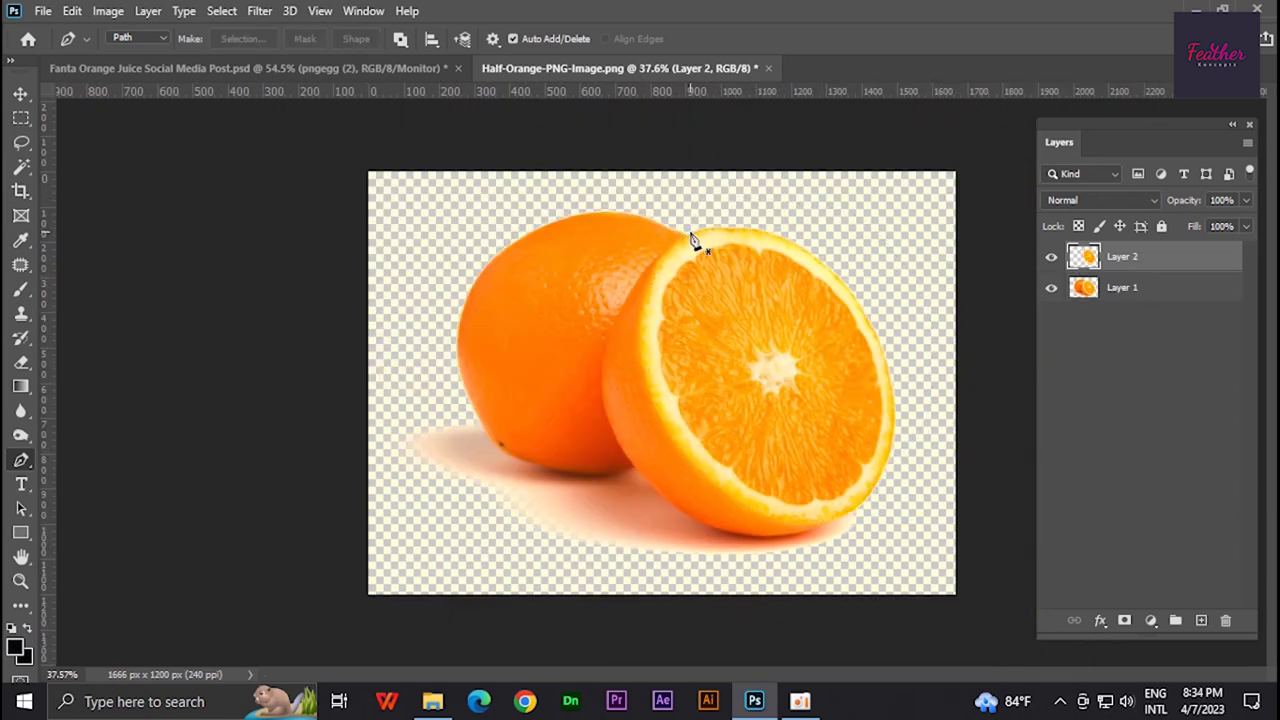
{"action": "key", "text": "v"}
{"action": "mouse_move", "coordinate": [690, 245]}
{"action": "left_mouse_down"}
{"action": "mouse_move", "coordinate": [520, 300]}
{"action": "mouse_move", "coordinate": [560, 318]}
{"action": "left_mouse_up"}
Rotate the half-orange, move it onto the top slice, and shrink it to about 42%.
{"action": "key", "text": "ctrl+t"}
{"action": "mouse_move", "coordinate": [900, 420]}
{"action": "left_mouse_down"}
{"action": "mouse_move", "coordinate": [843, 334]}
{"action": "mouse_move", "coordinate": [783, 126]}
{"action": "left_mouse_up"}
{"action": "mouse_move", "coordinate": [794, 517]}
{"action": "left_mouse_down"}
{"action": "mouse_move", "coordinate": [686, 318]}
{"action": "mouse_move", "coordinate": [677, 328]}
{"action": "left_mouse_up"}
{"action": "scroll", "coordinate": [677, 328], "scroll_direction": "up", "scroll_amount": 2, "text": "alt"}
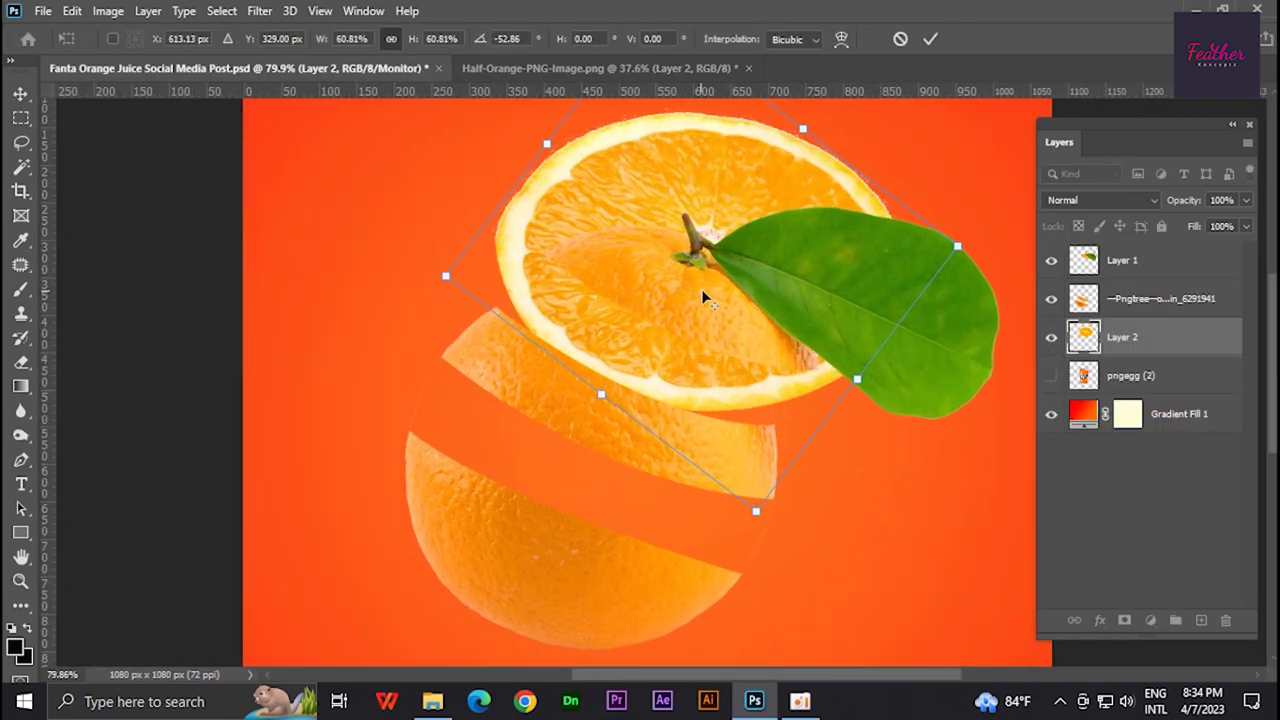
{"action": "left_click_drag", "start_coordinate": [803, 128], "coordinate": [814, 455]}
{"action": "key", "text": "ctrl+z"}
{"action": "left_click_drag", "start_coordinate": [958, 249], "coordinate": [799, 257]}
{"action": "left_click_drag", "start_coordinate": [582, 287], "coordinate": [608, 302]}
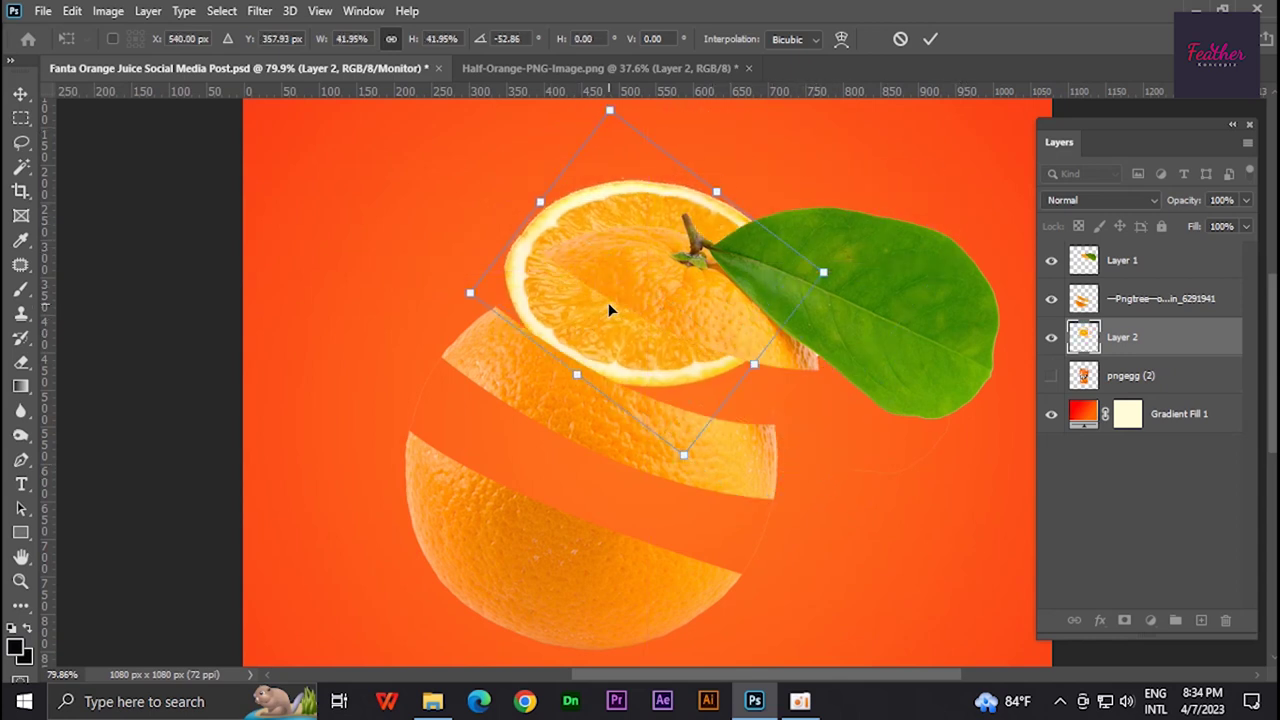
Distort the half-orange to flatten, tilt and narrow it so it lies on the slice.
{"action": "left_click_drag", "start_coordinate": [609, 110], "coordinate": [578, 203]}
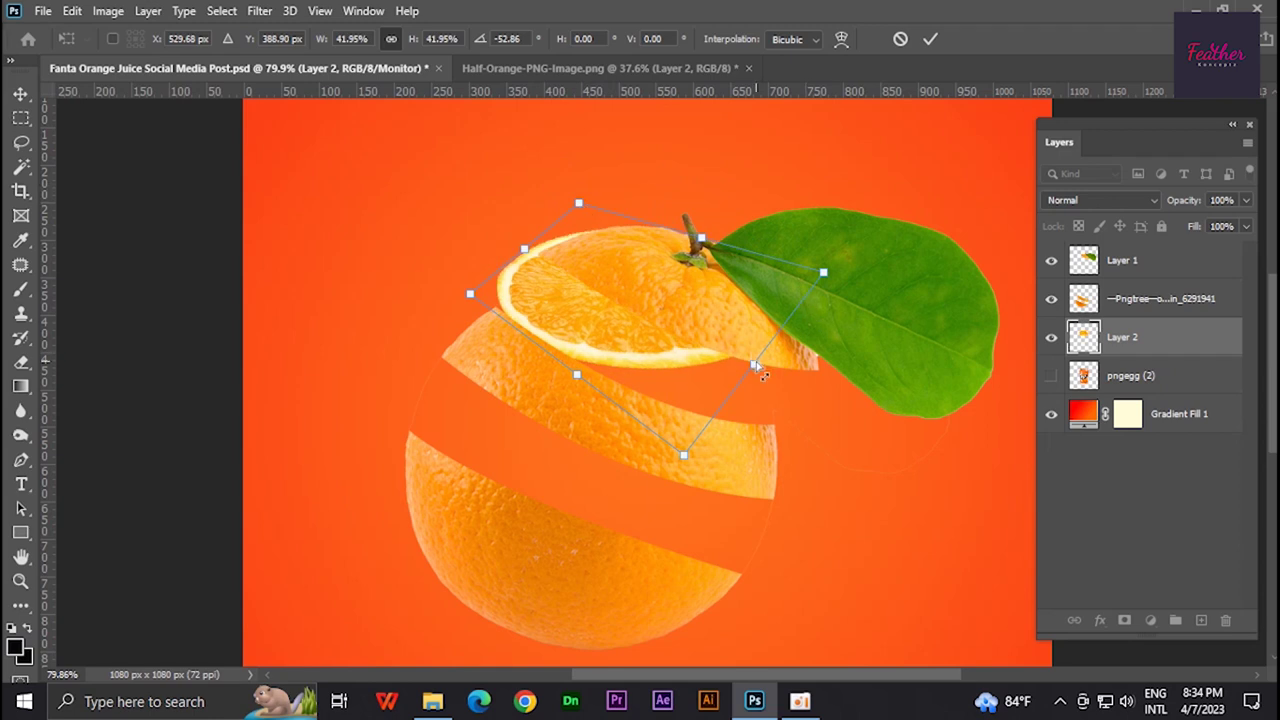
{"action": "left_click_drag", "start_coordinate": [760, 372], "coordinate": [863, 337]}
{"action": "left_click_drag", "start_coordinate": [471, 291], "coordinate": [532, 268]}
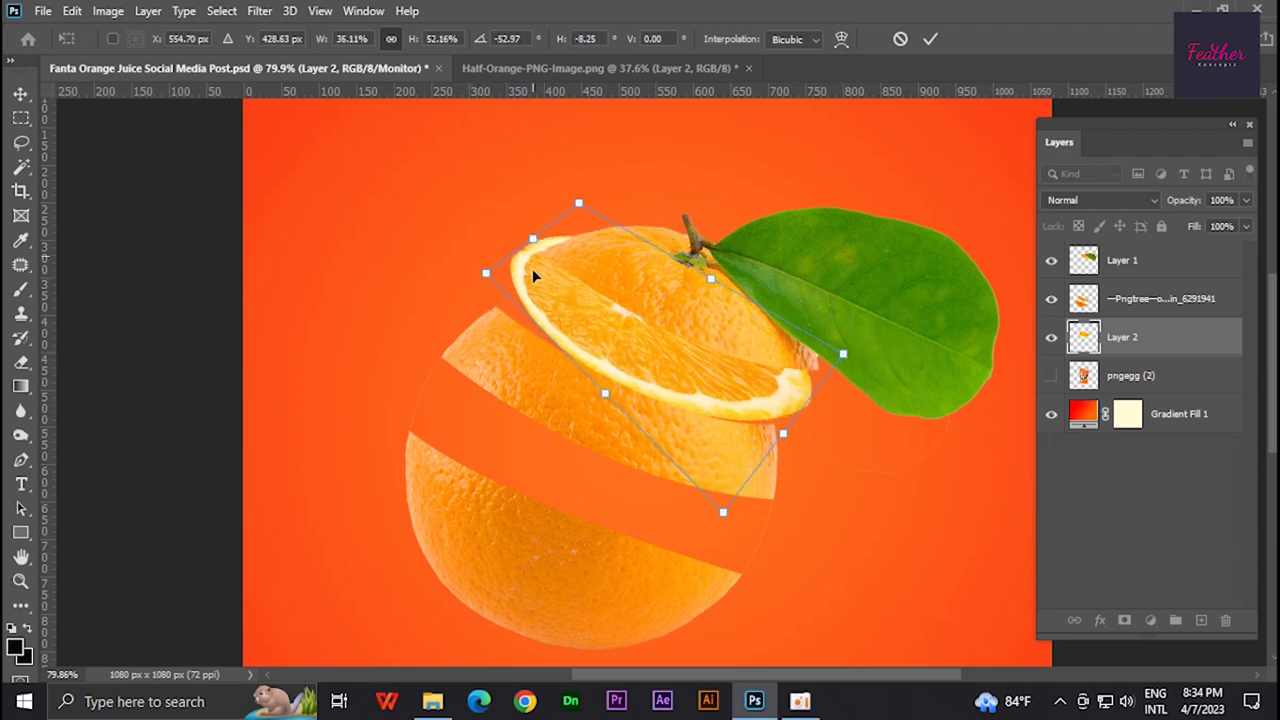
{"action": "left_click_drag", "start_coordinate": [843, 353], "coordinate": [857, 349]}
{"action": "mouse_move", "coordinate": [723, 511]}
{"action": "left_mouse_down"}
{"action": "mouse_move", "coordinate": [718, 528]}
{"action": "mouse_move", "coordinate": [776, 456]}
{"action": "left_mouse_up"}
{"action": "mouse_move", "coordinate": [514, 286]}
{"action": "left_mouse_down"}
{"action": "mouse_move", "coordinate": [507, 296]}
{"action": "mouse_move", "coordinate": [530, 270]}
{"action": "left_mouse_up"}
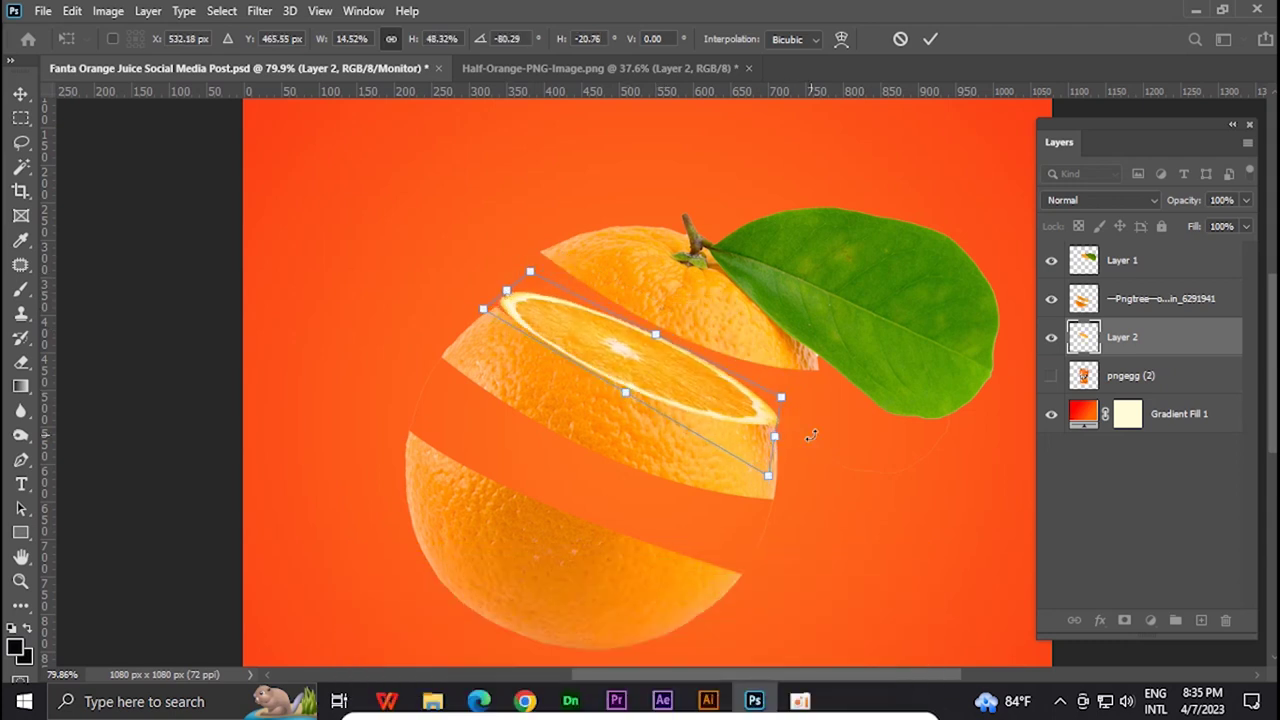
{"action": "key", "text": "Return"}
Warp the orange slice to fit and apply it.
{"action": "scroll", "coordinate": [511, 298], "scroll_direction": "up", "scroll_amount": 2}
{"action": "key", "text": "ctrl+t"}
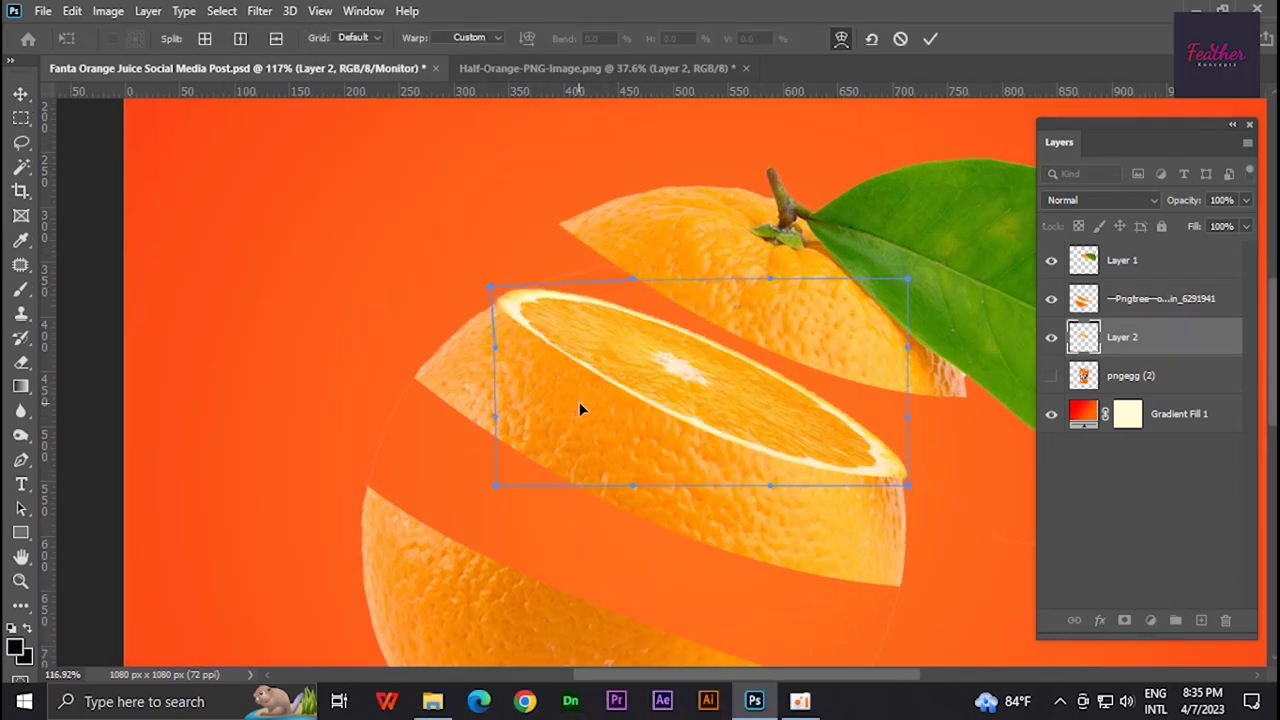
{"action": "key", "text": "Return"}
{"action": "scroll", "coordinate": [735, 395], "scroll_direction": "down", "scroll_amount": 2}
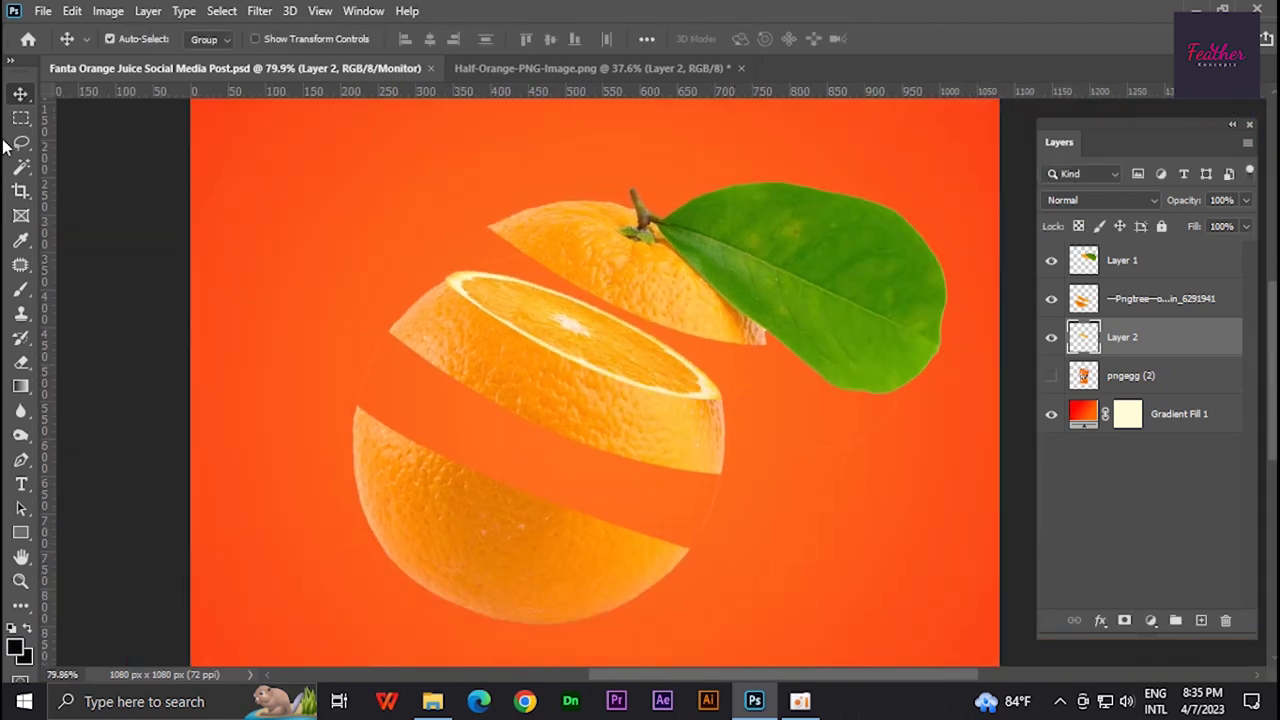
Duplicate the orange slice layer and pull the copy downward.
{"action": "left_click", "coordinate": [1150, 298]}
{"action": "key", "text": "e"}
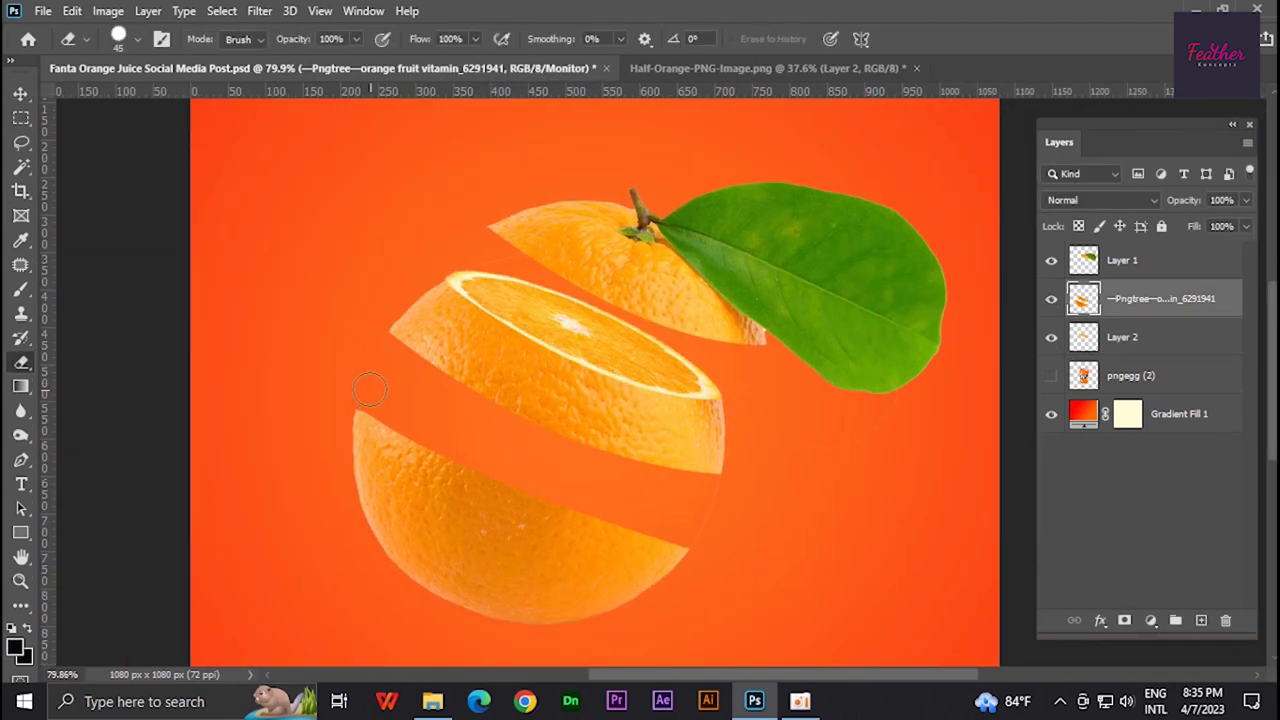
{"action": "key", "text": "v"}
{"action": "left_click_drag", "start_coordinate": [545, 520], "coordinate": [532, 458]}
Move and scale the copied slice over the lower half, warping its top-right corner down.
{"action": "key", "text": "ctrl+t"}
{"action": "left_click_drag", "start_coordinate": [680, 530], "coordinate": [694, 543]}
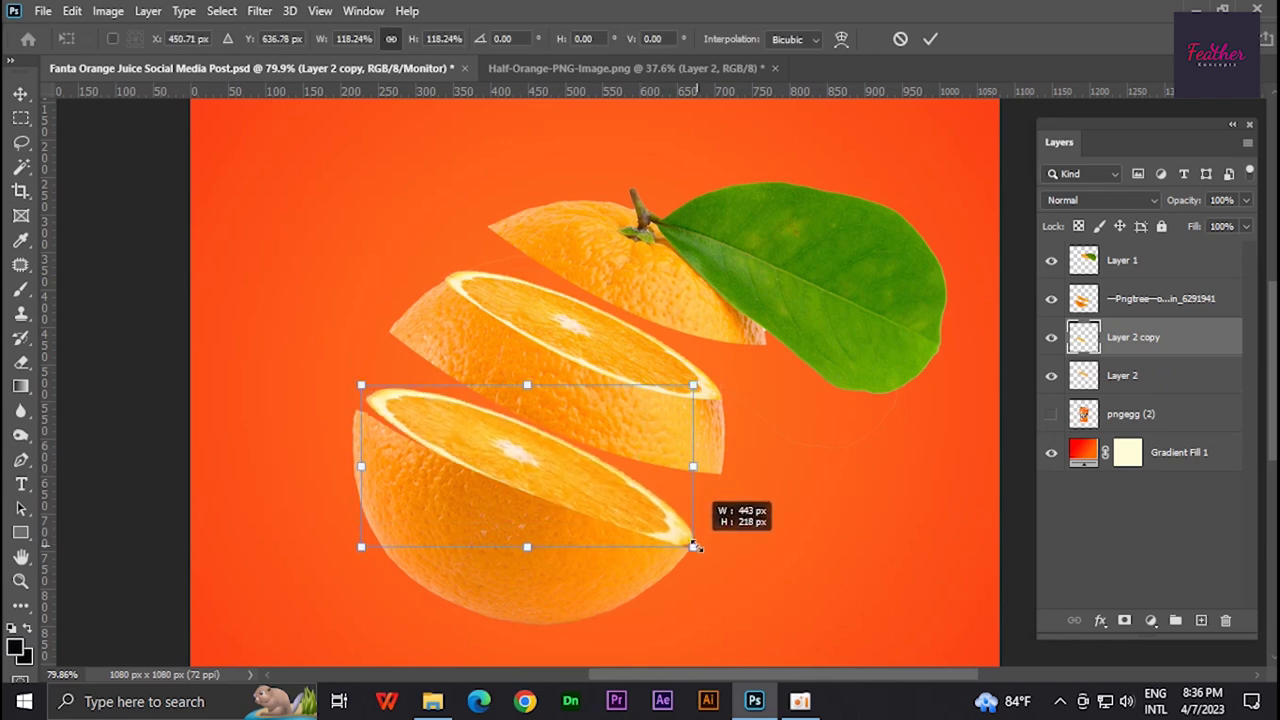
{"action": "scroll", "coordinate": [694, 543], "scroll_direction": "up", "scroll_amount": 2}
{"action": "left_click_drag", "start_coordinate": [345, 372], "coordinate": [333, 392]}
{"action": "right_click", "coordinate": [510, 400]}
{"action": "left_click", "coordinate": [526, 526]}
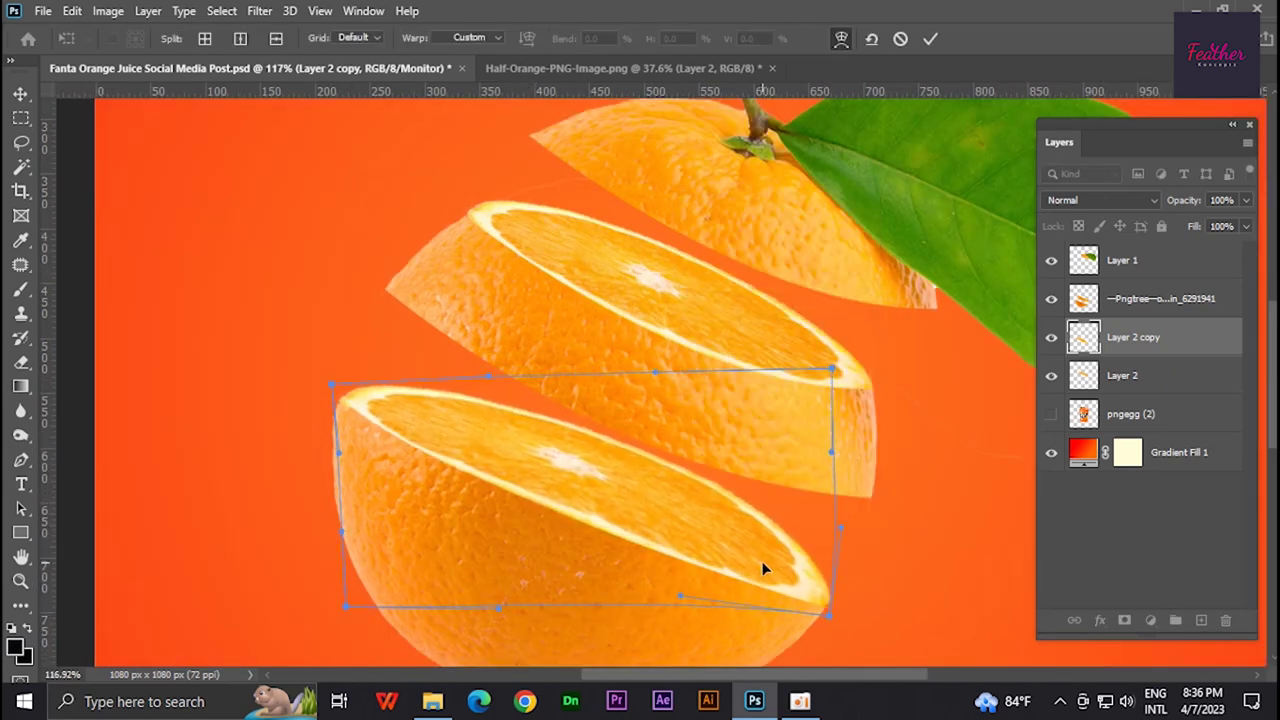
{"action": "left_click_drag", "start_coordinate": [831, 371], "coordinate": [791, 457]}
{"action": "key", "text": "Return"}
{"action": "scroll", "coordinate": [740, 477], "scroll_direction": "down", "scroll_amount": 3}
Show the Fanta can layer, raise it in the stack, centre it in the orange and tilt-enlarge it.
{"action": "scroll", "coordinate": [737, 445], "scroll_direction": "up", "scroll_amount": 1}
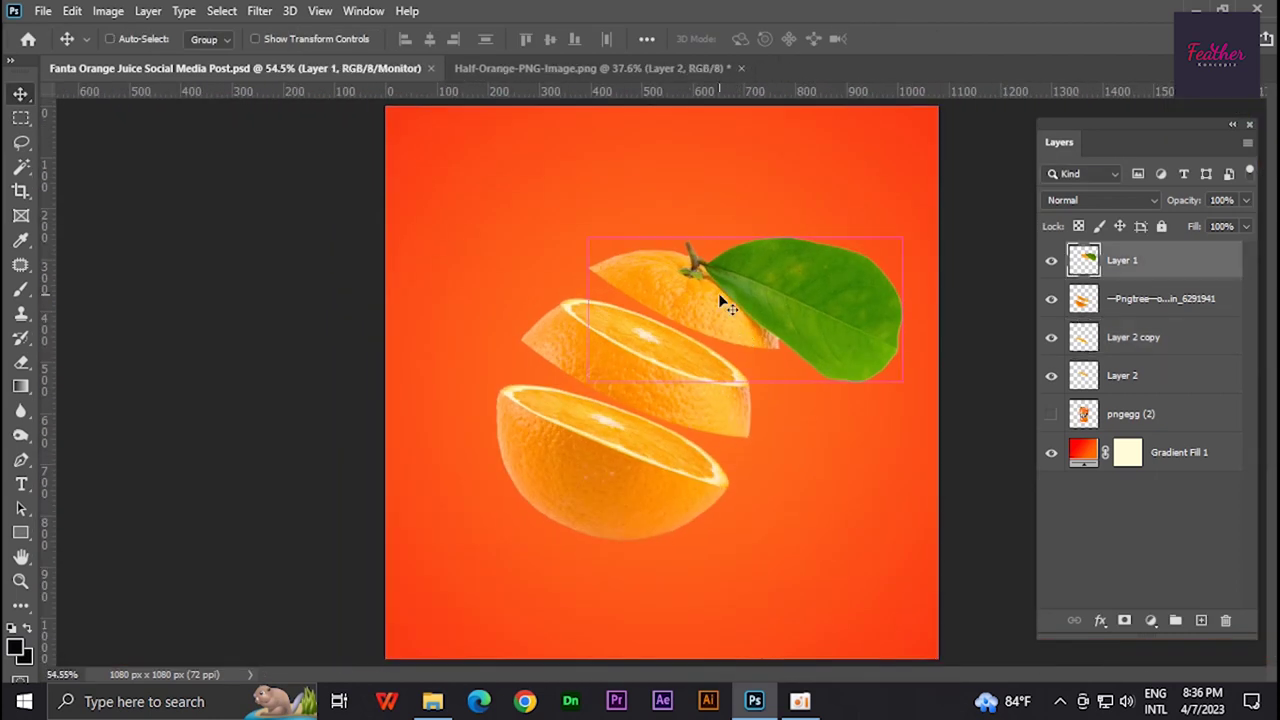
{"action": "mouse_move", "coordinate": [713, 263]}
{"action": "left_mouse_down"}
{"action": "mouse_move", "coordinate": [730, 277]}
{"action": "mouse_move", "coordinate": [750, 602]}
{"action": "left_mouse_up"}
{"action": "left_click", "coordinate": [1051, 414]}
{"action": "left_click", "coordinate": [1130, 414]}
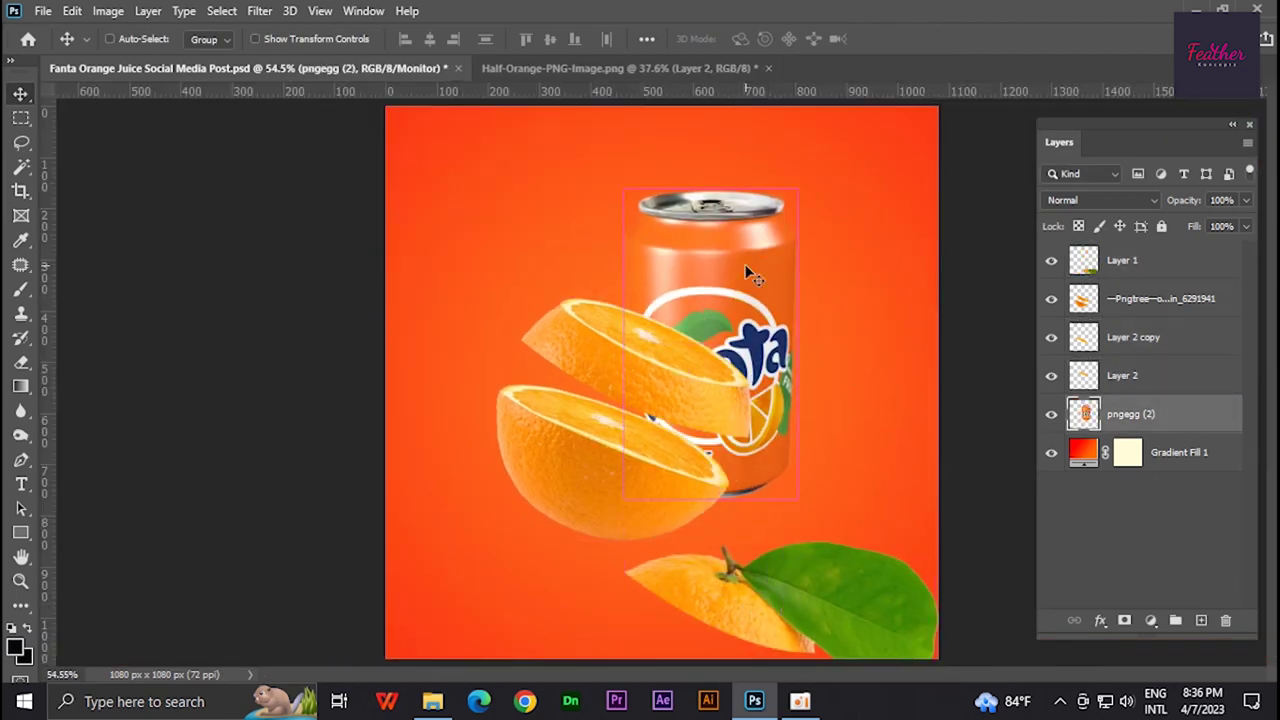
{"action": "key", "text": "ctrl+bracketright"}
{"action": "key", "text": "ctrl+bracketright"}
{"action": "left_click_drag", "start_coordinate": [729, 318], "coordinate": [719, 338]}
{"action": "key", "text": "ctrl+t"}
{"action": "mouse_move", "coordinate": [900, 230]}
{"action": "left_mouse_down"}
{"action": "mouse_move", "coordinate": [909, 200]}
{"action": "mouse_move", "coordinate": [749, 214]}
{"action": "mouse_move", "coordinate": [766, 186]}
{"action": "left_mouse_up"}
{"action": "key", "text": "Return"}
Move the leafy orange top to the upper right above the can.
{"action": "left_click_drag", "start_coordinate": [845, 610], "coordinate": [862, 185]}
{"action": "key", "text": "ctrl+t"}
{"action": "key", "text": "Return"}
{"action": "scroll", "coordinate": [713, 271], "scroll_direction": "up", "scroll_amount": 2}
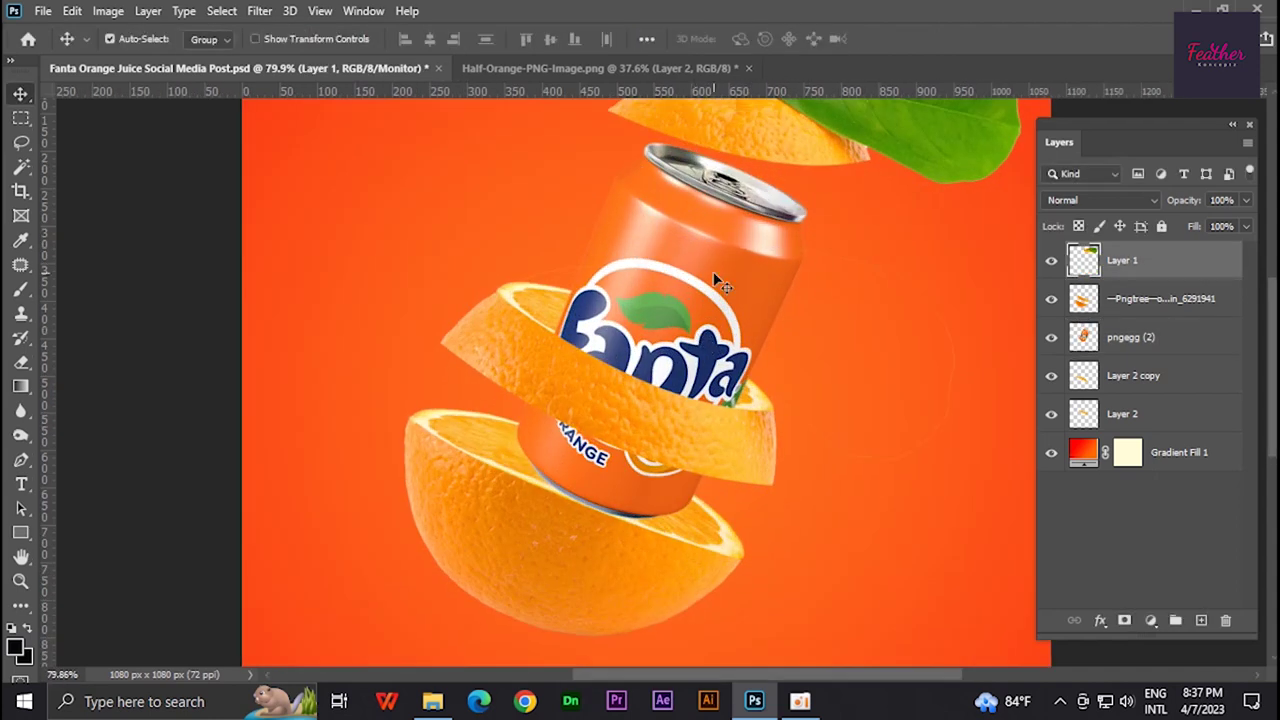
{"action": "scroll", "coordinate": [648, 291], "scroll_direction": "up", "scroll_amount": 1}
Lower the can's opacity to 72% and add a layer mask to it.
{"action": "left_click", "coordinate": [1180, 340]}
{"action": "key", "text": "7"}
{"action": "key", "text": "2"}
{"action": "key", "text": "ctrl+plus"}
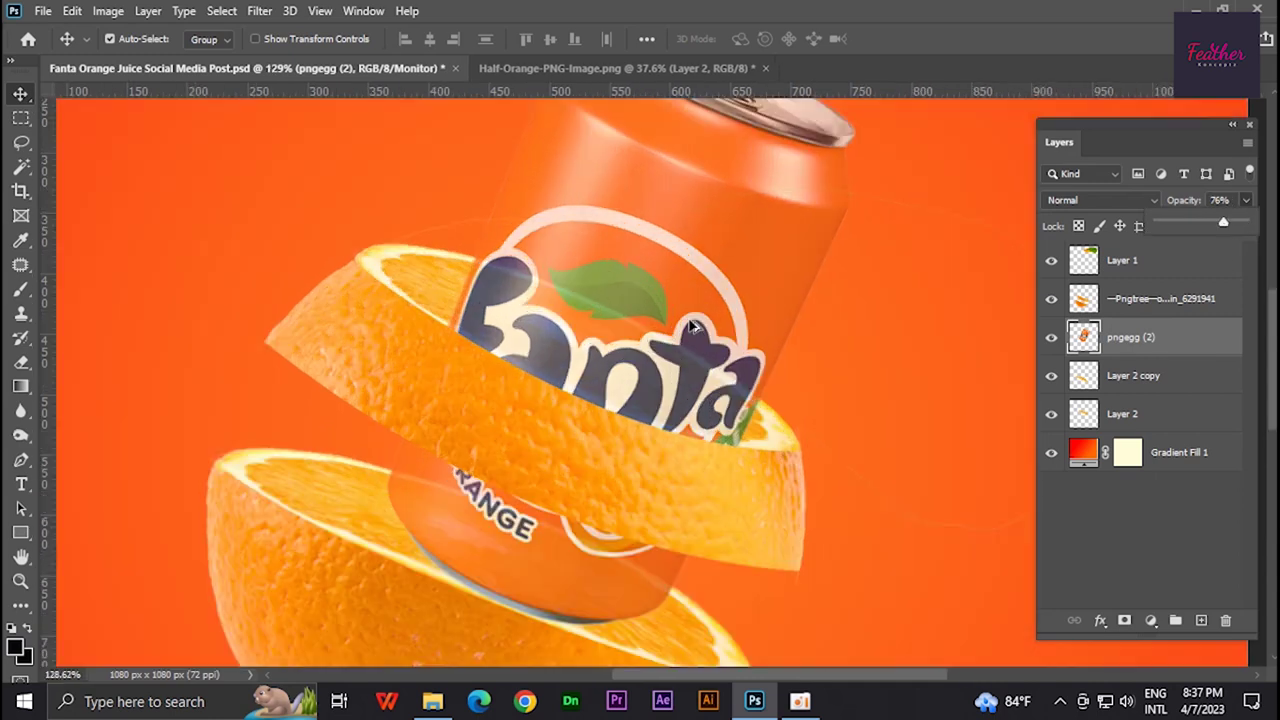
{"action": "left_click", "coordinate": [1124, 620]}
{"action": "key", "text": "b"}
{"action": "right_click", "coordinate": [751, 334]}
{"action": "key", "text": "Escape"}
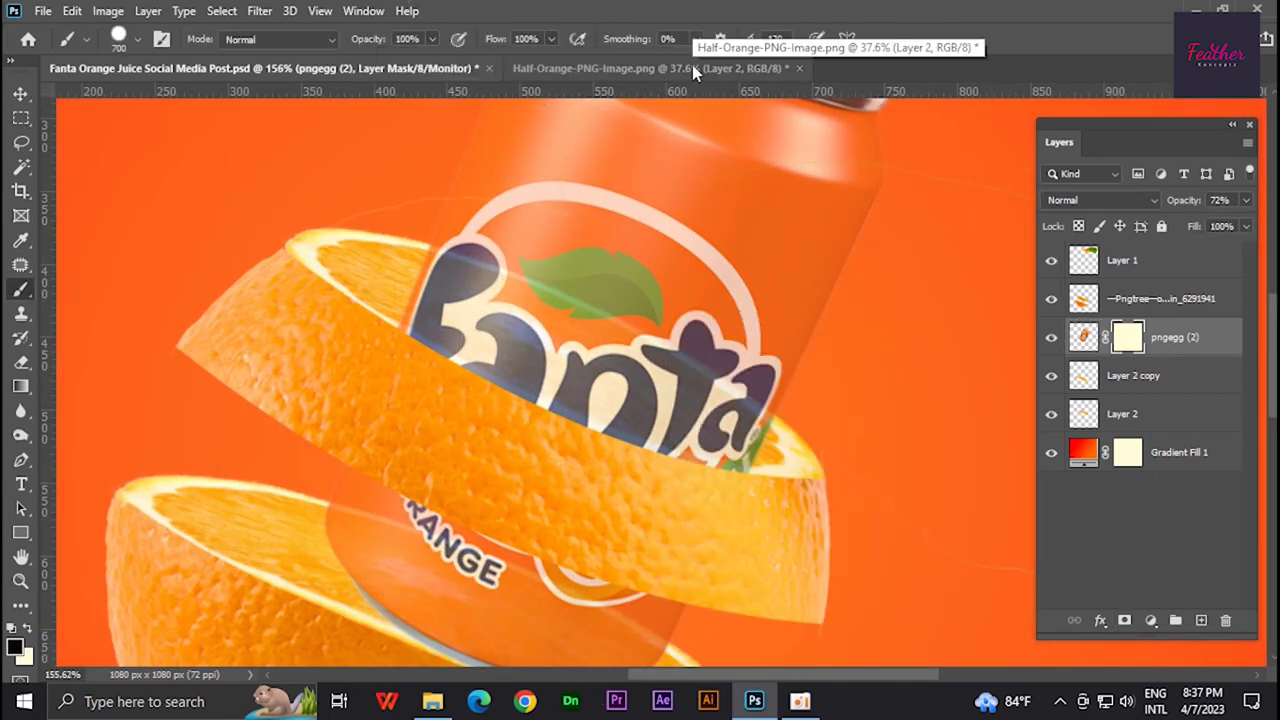
Resize the can slightly from its corner and commit the transform.
{"action": "scroll", "coordinate": [535, 373], "scroll_direction": "down", "scroll_amount": 2}
{"action": "key", "text": "v"}
{"action": "scroll", "coordinate": [632, 214], "scroll_direction": "down", "scroll_amount": 2}
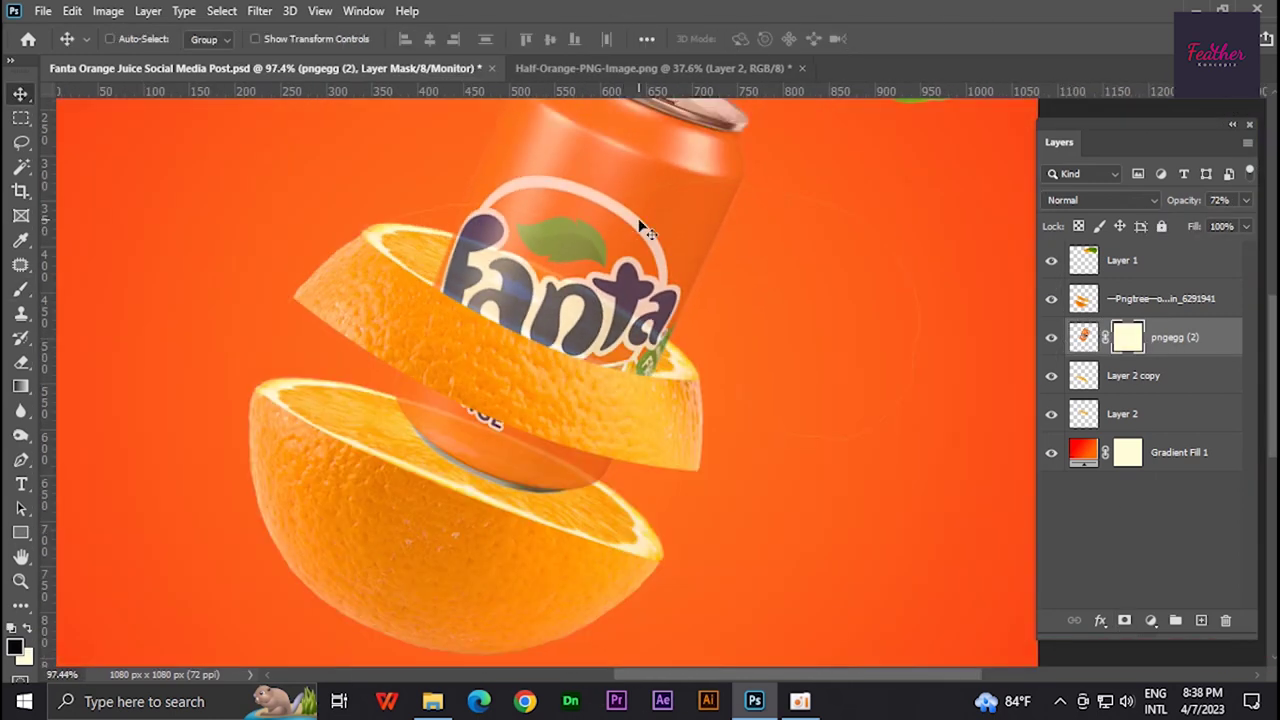
{"action": "mouse_move", "coordinate": [380, 510]}
{"action": "left_mouse_down"}
{"action": "mouse_move", "coordinate": [367, 526]}
{"action": "mouse_move", "coordinate": [380, 533]}
{"action": "left_mouse_up"}
{"action": "scroll", "coordinate": [367, 526], "scroll_direction": "down", "scroll_amount": 2}
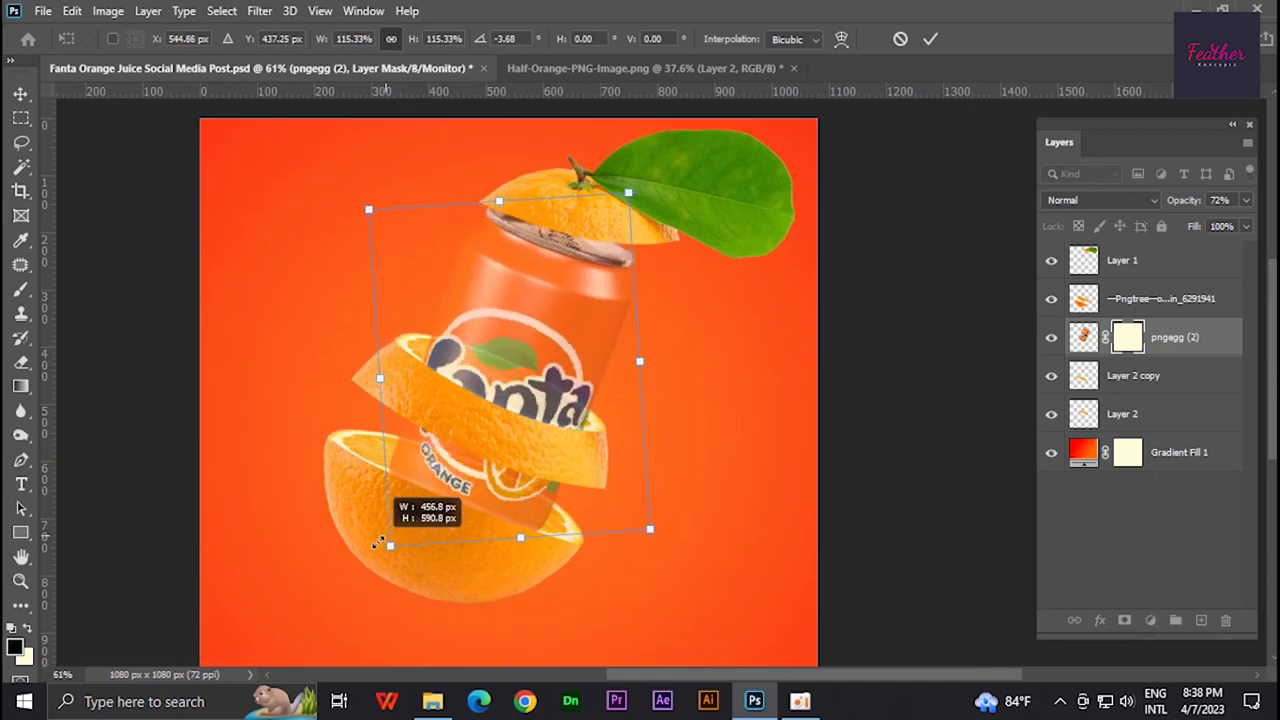
{"action": "key", "text": "Return"}
{"action": "key", "text": "ctrl+t"}
{"action": "key", "text": "Return"}
Paint the can's mask with a small black brush along the slice's edge.
{"action": "scroll", "coordinate": [545, 375], "scroll_direction": "up", "scroll_amount": 2}
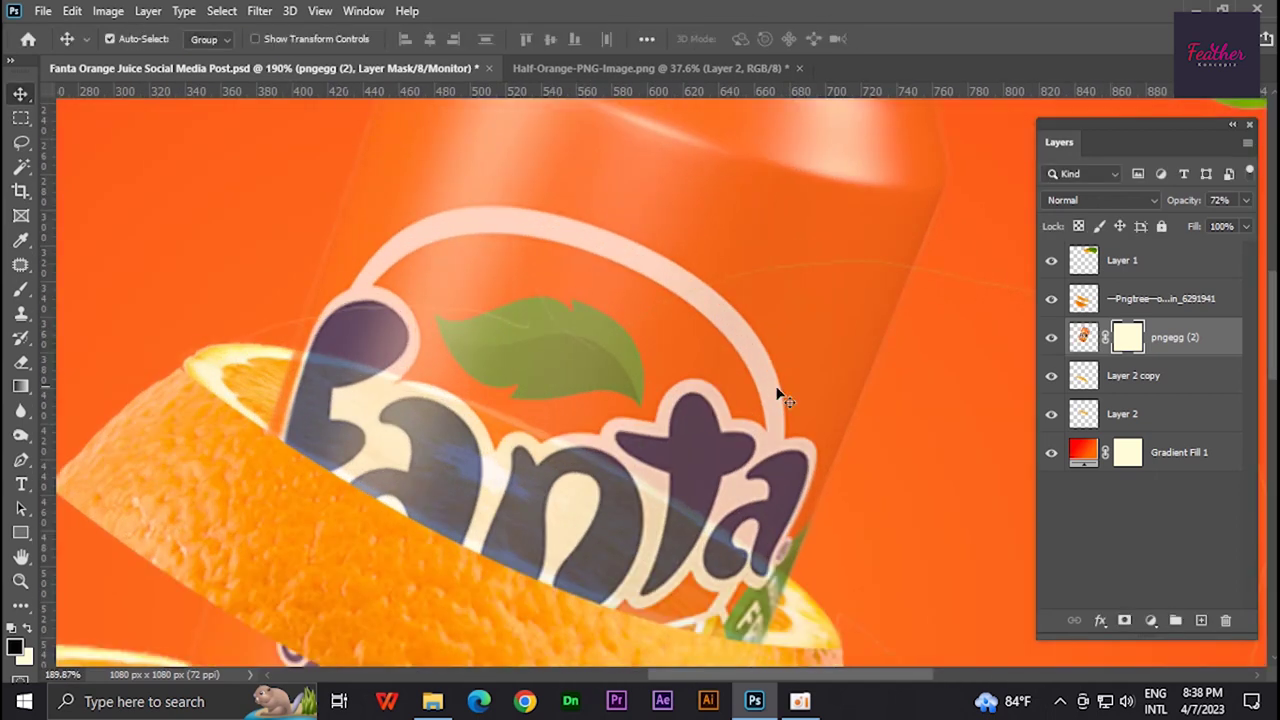
{"action": "scroll", "coordinate": [287, 449], "scroll_direction": "up", "scroll_amount": 3}
{"action": "key", "text": "b"}
{"action": "left_click_drag", "start_coordinate": [661, 632], "coordinate": [401, 427]}
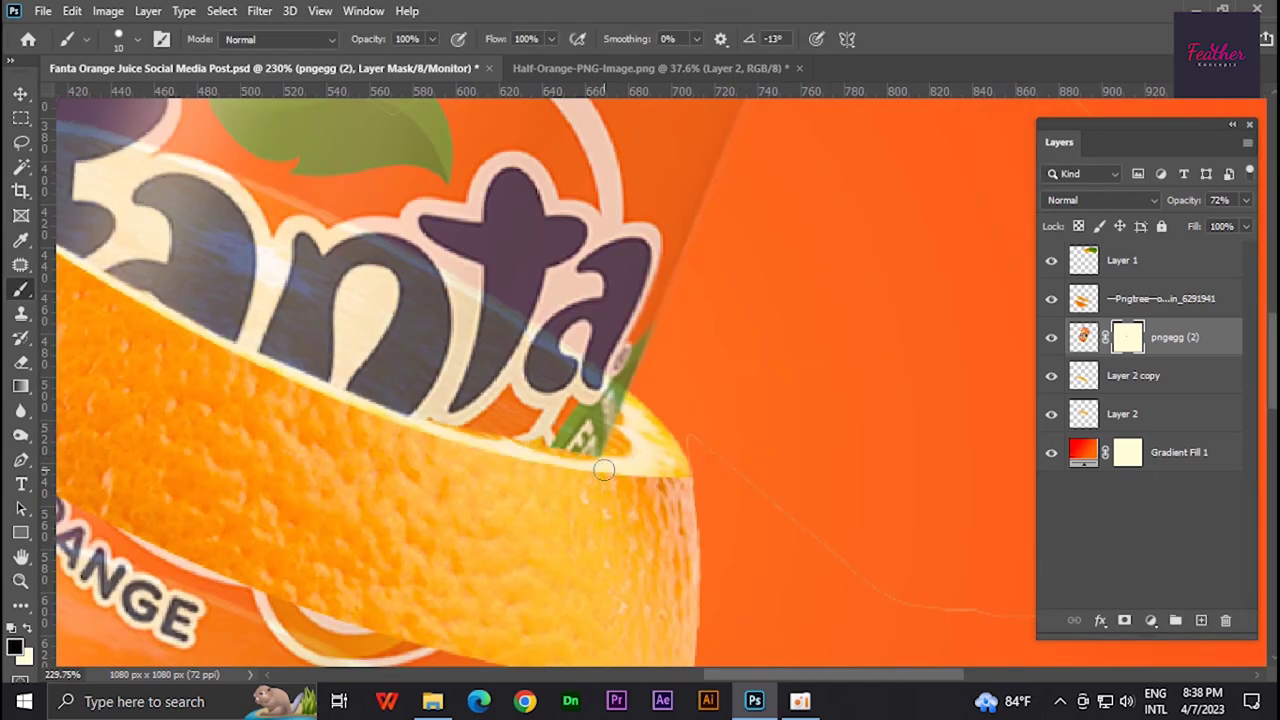
{"action": "scroll", "coordinate": [460, 420], "scroll_direction": "left", "scroll_amount": 5}
{"action": "scroll", "coordinate": [371, 466], "scroll_direction": "down", "scroll_amount": 5}
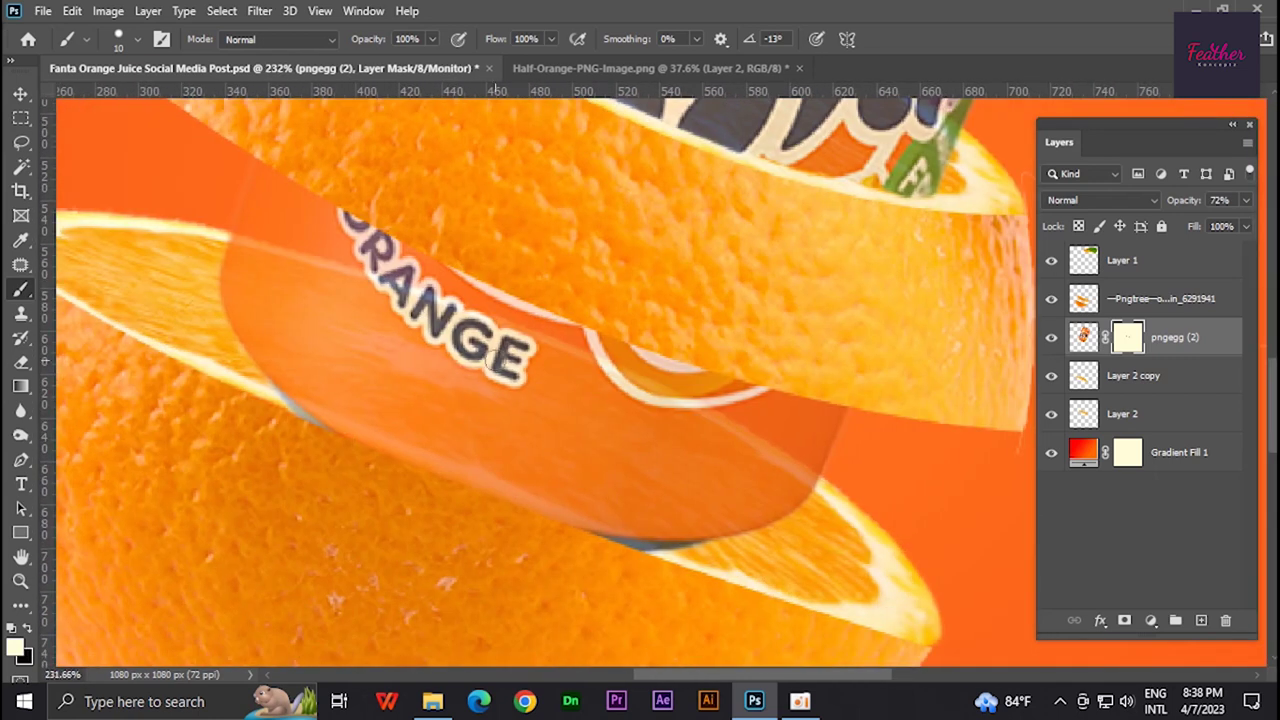
{"action": "scroll", "coordinate": [587, 560], "scroll_direction": "down", "scroll_amount": 5}
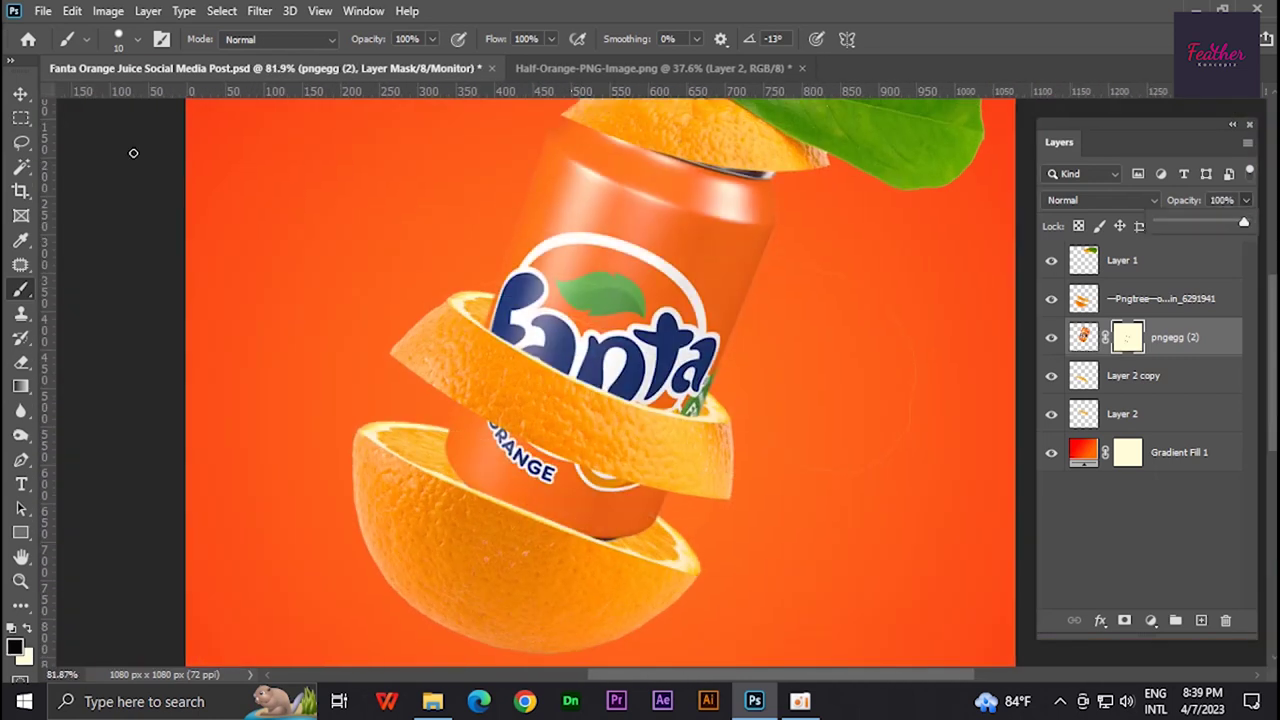
Restore the can to full opacity and shrink the leafy orange top to 84.91%.
{"action": "key", "text": "v"}
{"action": "scroll", "coordinate": [820, 404], "scroll_direction": "down", "scroll_amount": 2}
{"action": "scroll", "coordinate": [820, 404], "scroll_direction": "down", "scroll_amount": 2}
{"action": "left_click", "coordinate": [736, 178]}
{"action": "key", "text": "ctrl+t"}
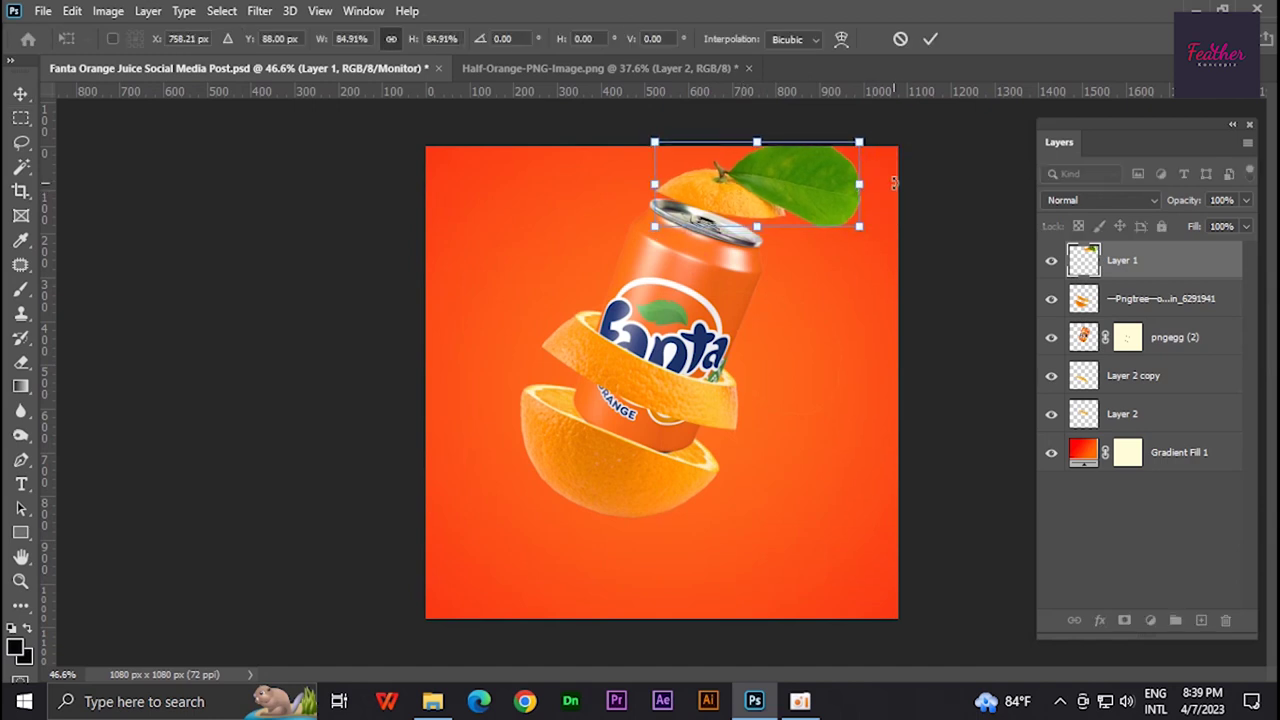
{"action": "left_click", "coordinate": [516, 202]}
{"action": "key", "text": "ctrl+alt+a"}
Nudge the composition down and open the Gradient Fill 1 gradient editor.
{"action": "key", "text": "shift+Down"}
{"action": "key", "text": "shift+Down"}
{"action": "key", "text": "shift+Down"}
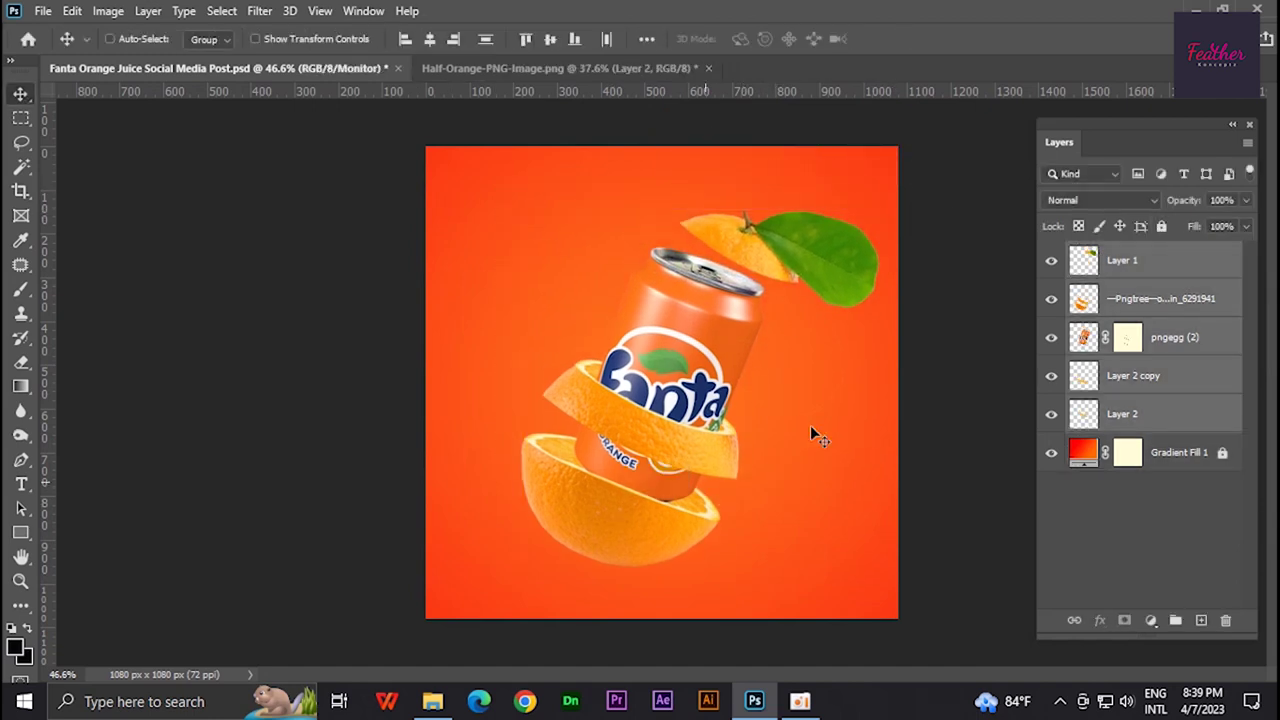
{"action": "key", "text": "shift+Down"}
{"action": "key", "text": "shift+Down"}
{"action": "key", "text": "shift+Down"}
{"action": "double_click", "coordinate": [1083, 452]}
{"action": "key", "text": "Return"}
{"action": "left_click", "coordinate": [1161, 226]}
{"action": "double_click", "coordinate": [1083, 452]}
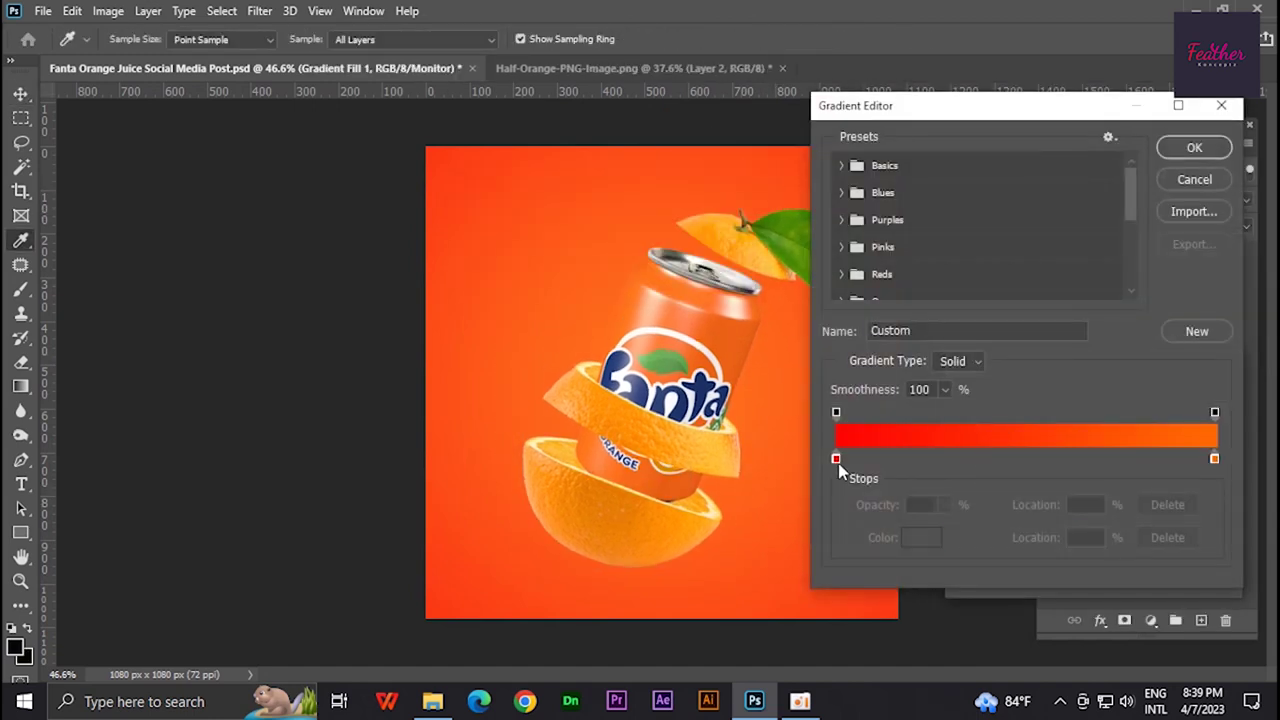
{"action": "double_click", "coordinate": [834, 452]}
Recolour the gradient's left and right stops to orange tones.
{"action": "left_click", "coordinate": [537, 457]}
{"action": "left_click", "coordinate": [1087, 349]}
{"action": "double_click", "coordinate": [1214, 457]}
{"action": "left_click", "coordinate": [1087, 349]}
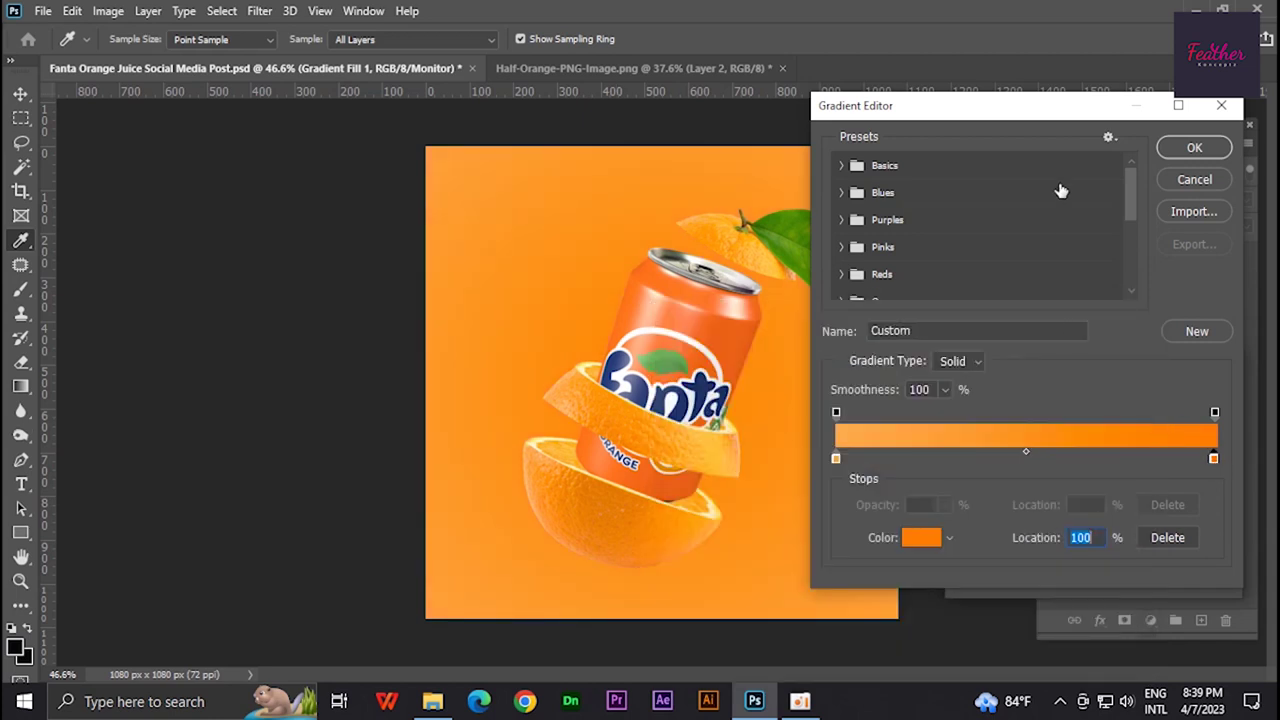
{"action": "left_click", "coordinate": [1194, 147]}
{"action": "left_click", "coordinate": [1063, 399]}
{"action": "double_click", "coordinate": [834, 457]}
{"action": "left_click_drag", "start_coordinate": [760, 311], "coordinate": [857, 313]}
{"action": "left_click", "coordinate": [988, 389]}
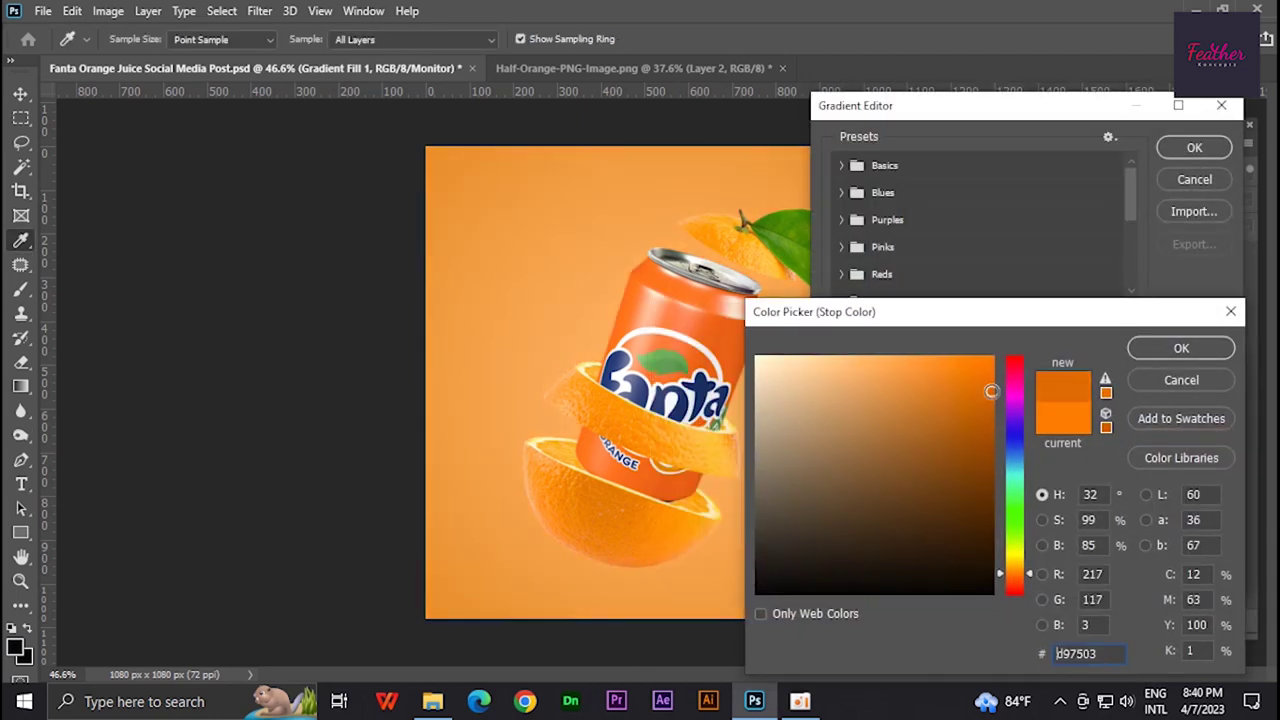
{"action": "left_click", "coordinate": [1179, 349]}
Change the gradient stops to yellow on the left and red on the right.
{"action": "double_click", "coordinate": [835, 458]}
{"action": "left_click_drag", "start_coordinate": [1018, 573], "coordinate": [1030, 563]}
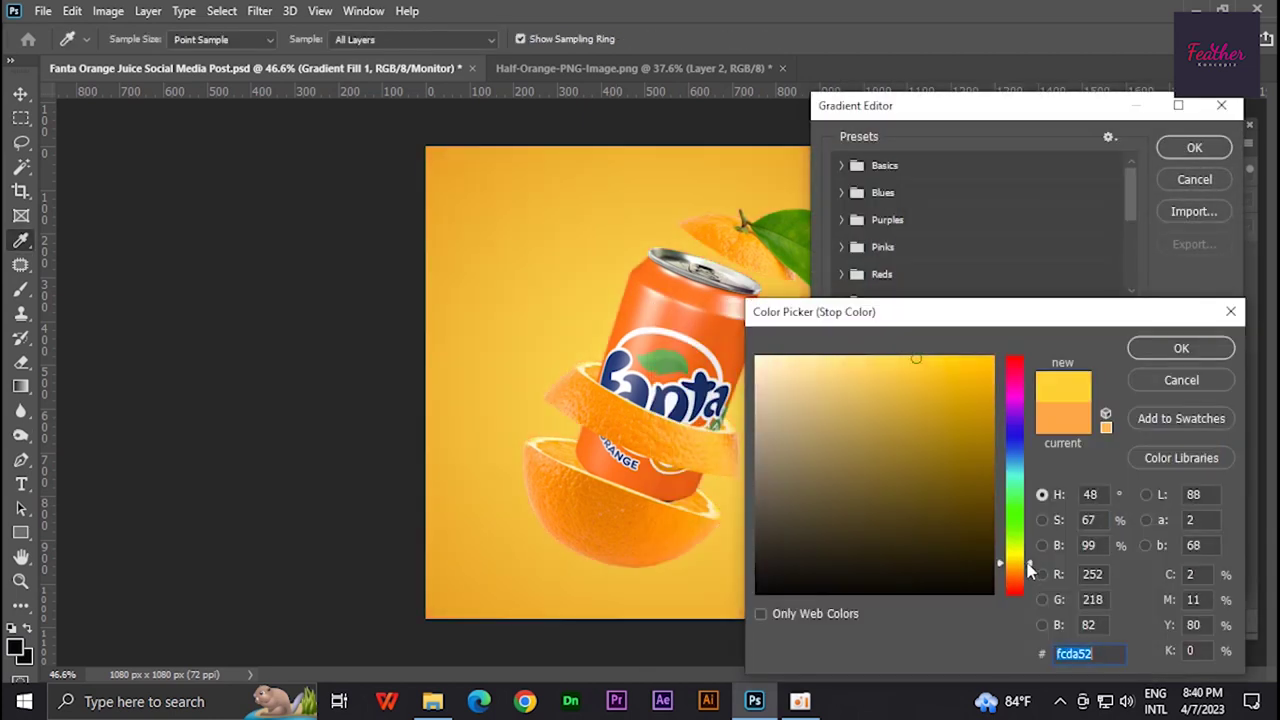
{"action": "left_click", "coordinate": [1181, 348]}
{"action": "double_click", "coordinate": [835, 458]}
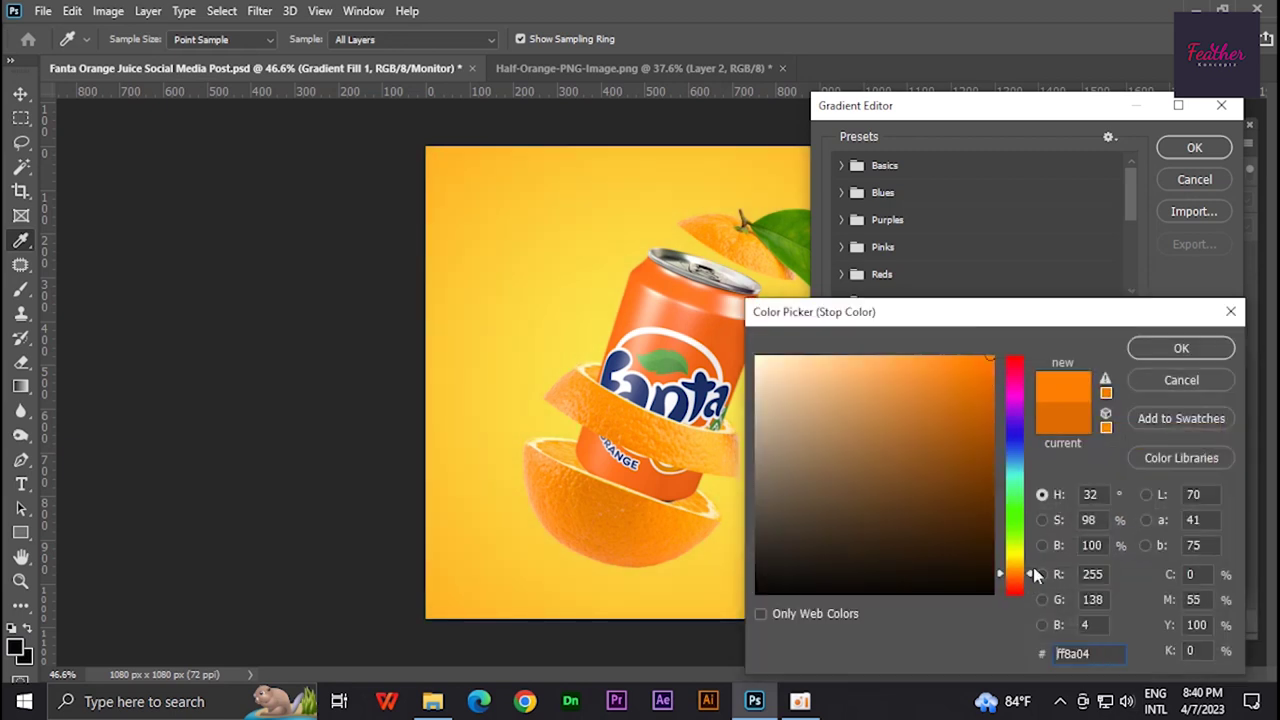
{"action": "left_click", "coordinate": [1042, 599]}
{"action": "left_click", "coordinate": [1179, 352]}
{"action": "key", "text": "Return"}
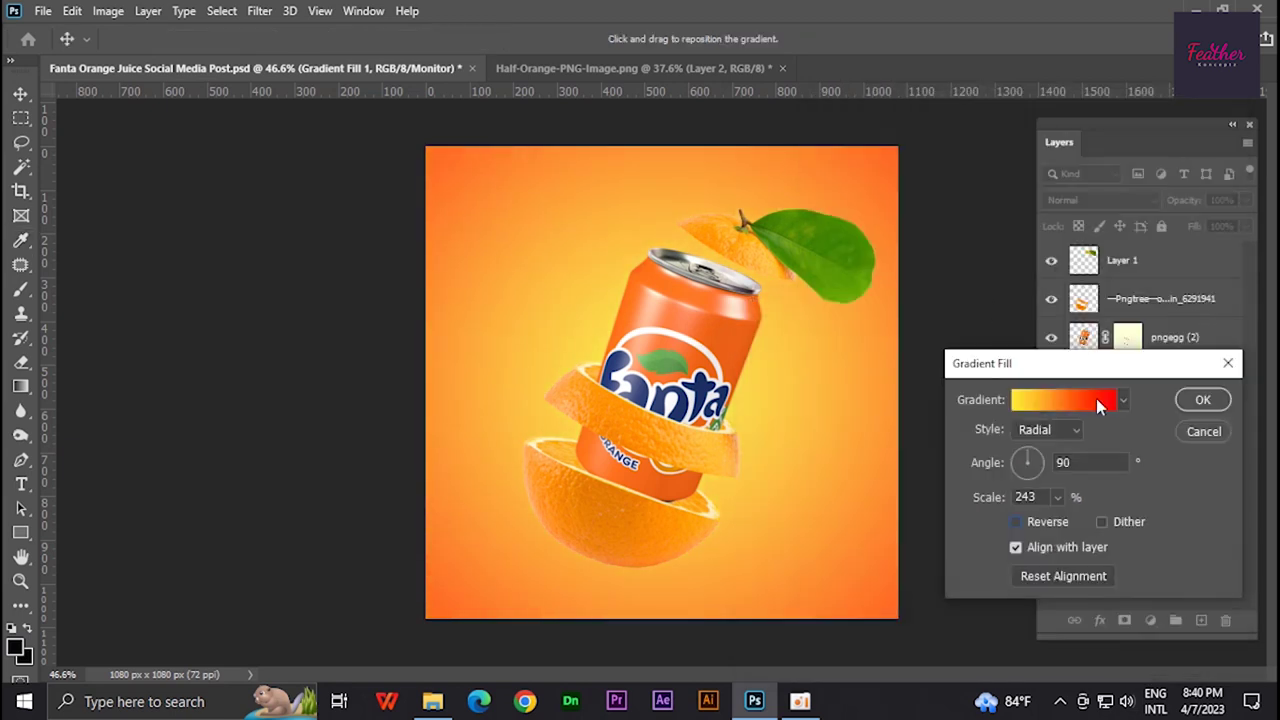
Set the gradient scale to 166%, apply it, and fine-tune the yellow stop's hue.
{"action": "left_click", "coordinate": [1057, 497]}
{"action": "left_click_drag", "start_coordinate": [1060, 526], "coordinate": [1046, 526]}
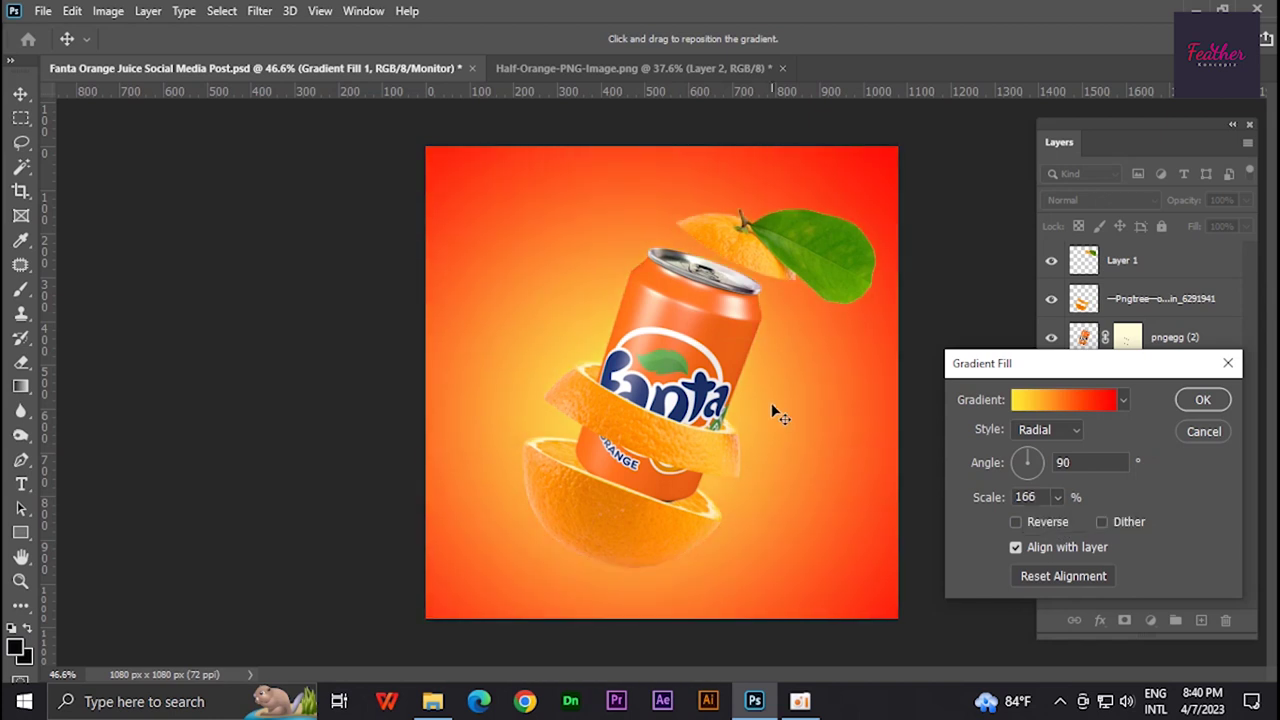
{"action": "key", "text": "Return"}
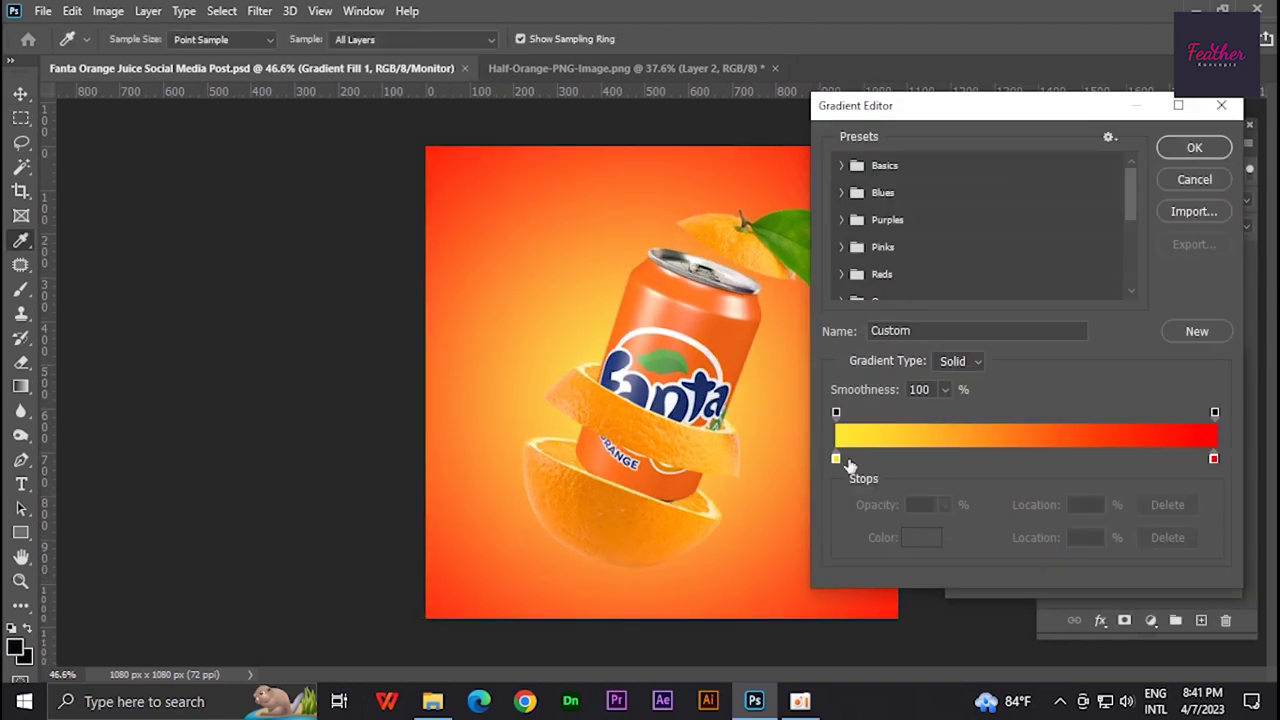
{"action": "left_click_drag", "start_coordinate": [1032, 378], "coordinate": [1006, 423]}
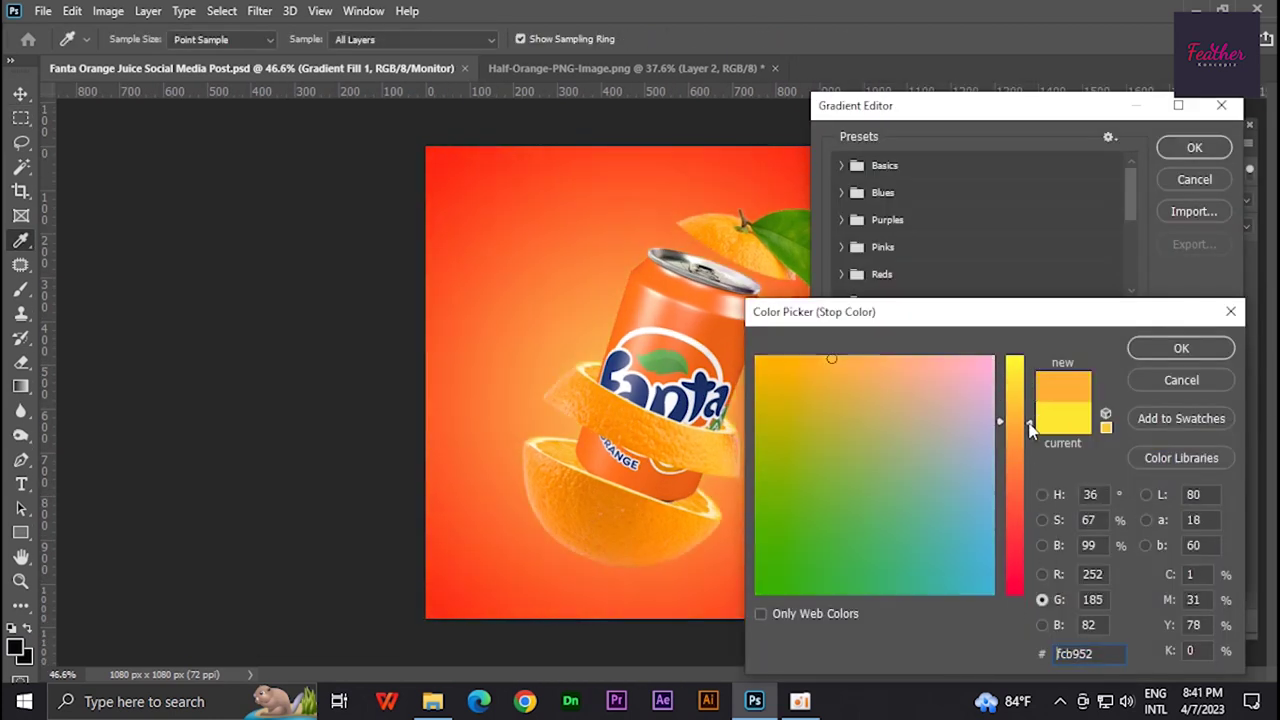
{"action": "left_click", "coordinate": [1181, 380]}
{"action": "key", "text": "Escape"}
{"action": "key", "text": "Escape"}
Tilt the leafy orange top slightly.
{"action": "scroll", "coordinate": [685, 486], "scroll_direction": "up", "scroll_amount": 2}
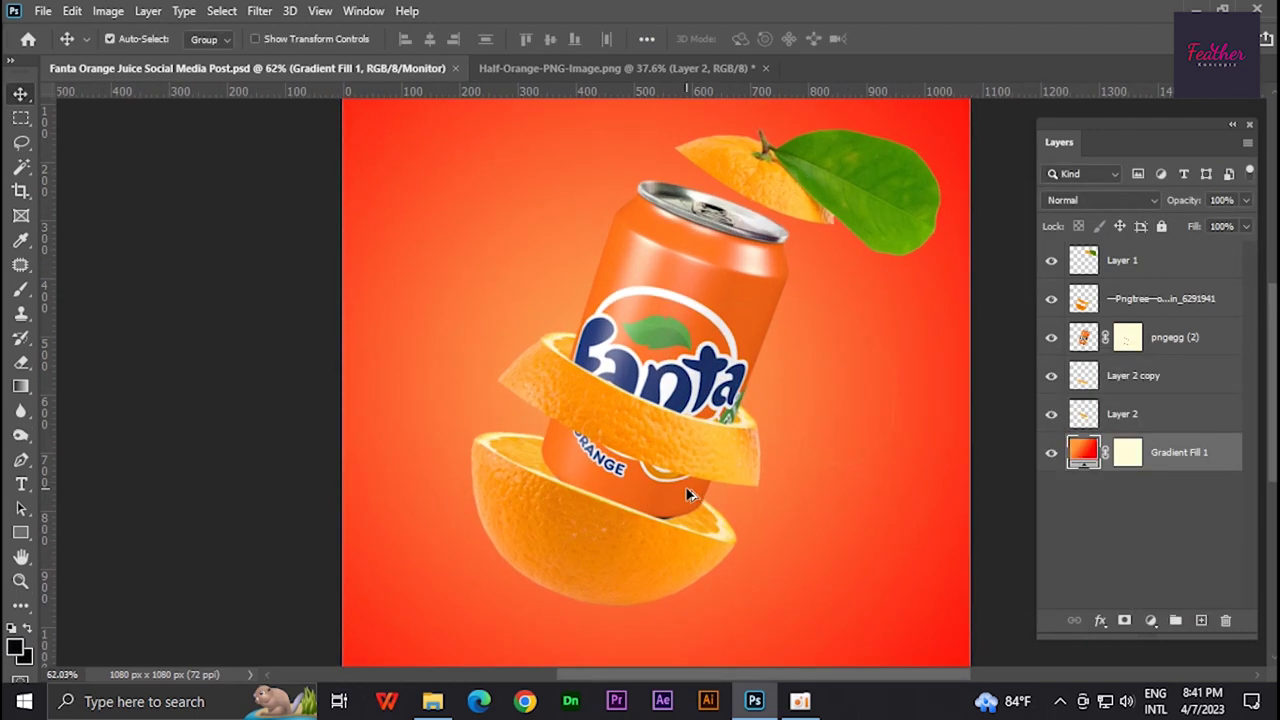
{"action": "scroll", "coordinate": [685, 486], "scroll_direction": "down", "scroll_amount": 2}
{"action": "left_click", "coordinate": [749, 213]}
{"action": "key", "text": "ctrl+t"}
{"action": "left_click_drag", "start_coordinate": [945, 205], "coordinate": [930, 235]}
{"action": "key", "text": "Return"}
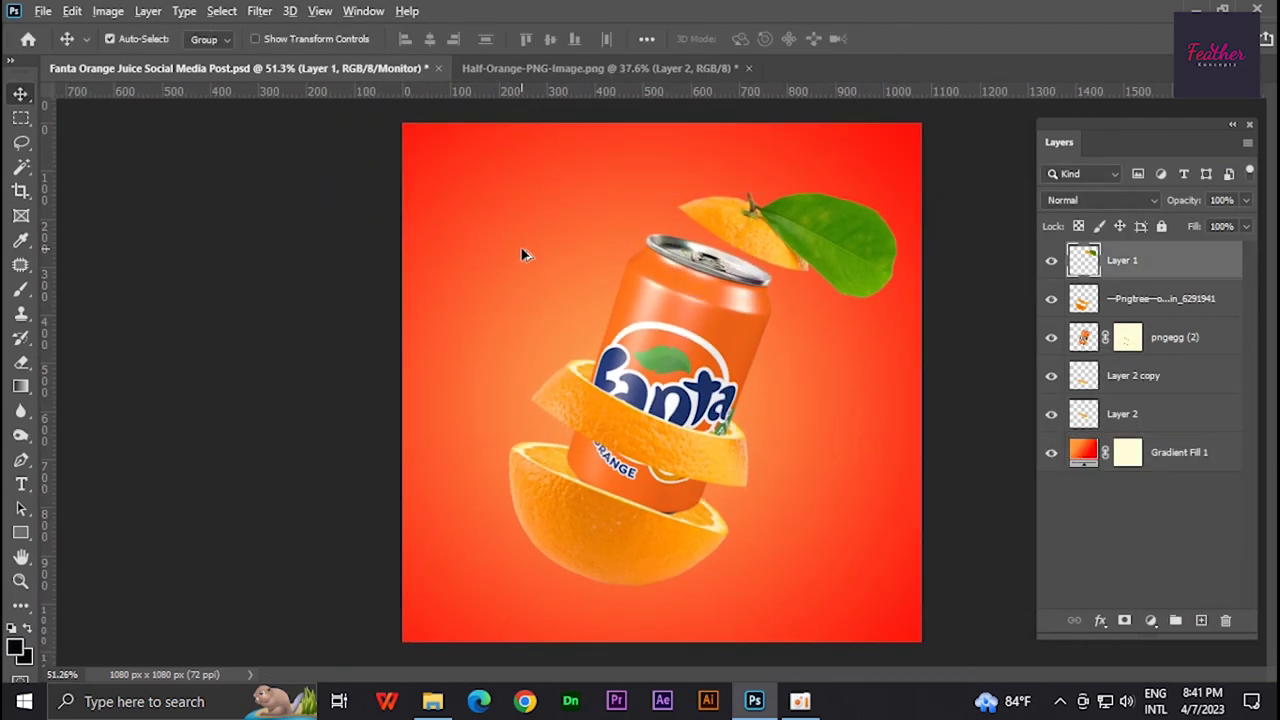
Place the dddd juice splash image around the can, tucked behind the orange pieces.
{"action": "key", "text": "alt+Tab"}
{"action": "left_click_drag", "start_coordinate": [214, 137], "coordinate": [560, 300]}
{"action": "key", "text": "alt+Tab"}
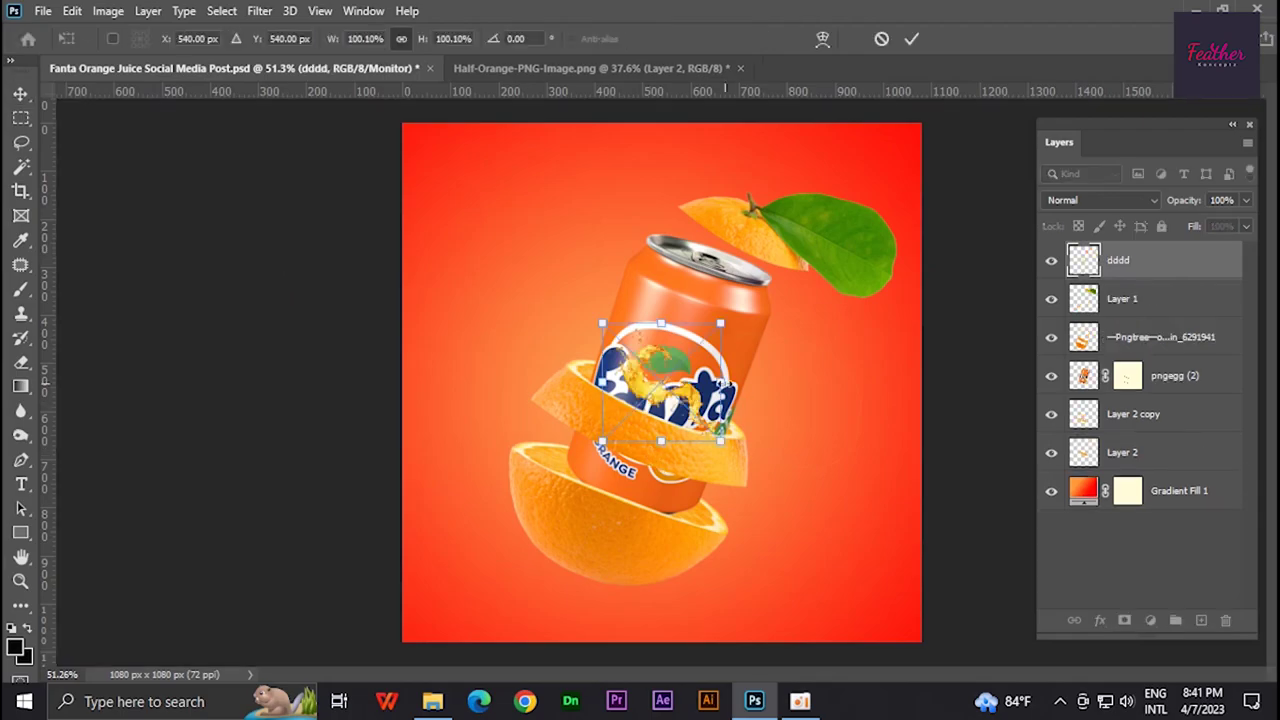
{"action": "left_click_drag", "start_coordinate": [622, 446], "coordinate": [659, 540]}
{"action": "key", "text": "Return"}
{"action": "left_click_drag", "start_coordinate": [617, 496], "coordinate": [645, 445]}
{"action": "key", "text": "ctrl+bracketleft"}
{"action": "key", "text": "ctrl+bracketleft"}
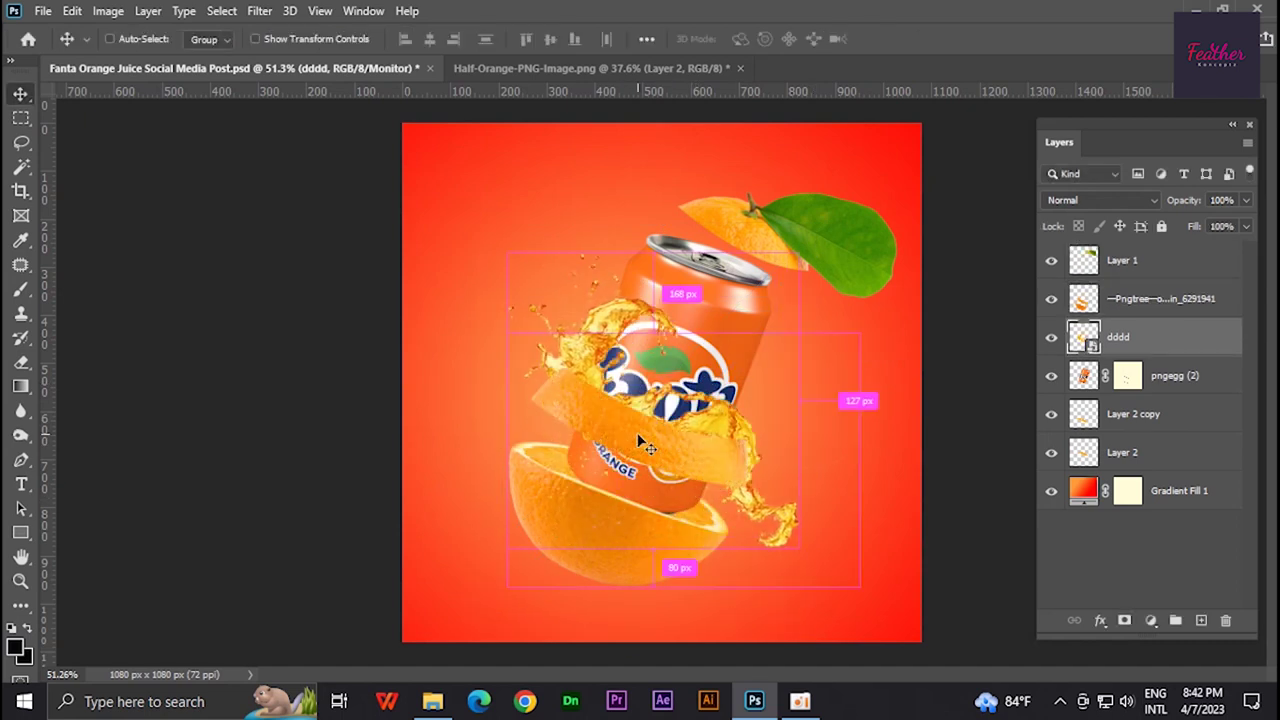
{"action": "key", "text": "ctrl+bracketleft"}
{"action": "key", "text": "ctrl+bracketleft"}
Rotate the splash around the can, move it beneath Layer 2 and enlarge it.
{"action": "key", "text": "ctrl+t"}
{"action": "left_click_drag", "start_coordinate": [900, 405], "coordinate": [557, 305]}
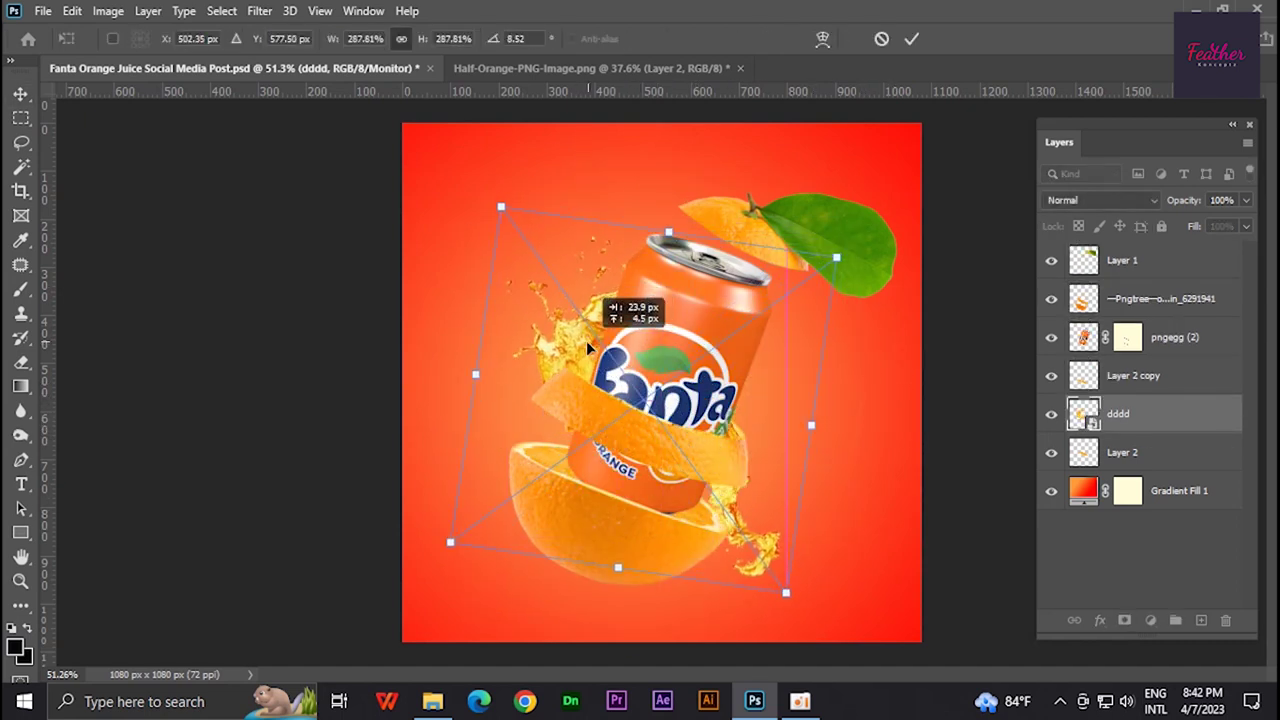
{"action": "key", "text": "Return"}
{"action": "key", "text": "ctrl+bracketleft"}
{"action": "key", "text": "ctrl+t"}
{"action": "left_click_drag", "start_coordinate": [811, 423], "coordinate": [834, 429]}
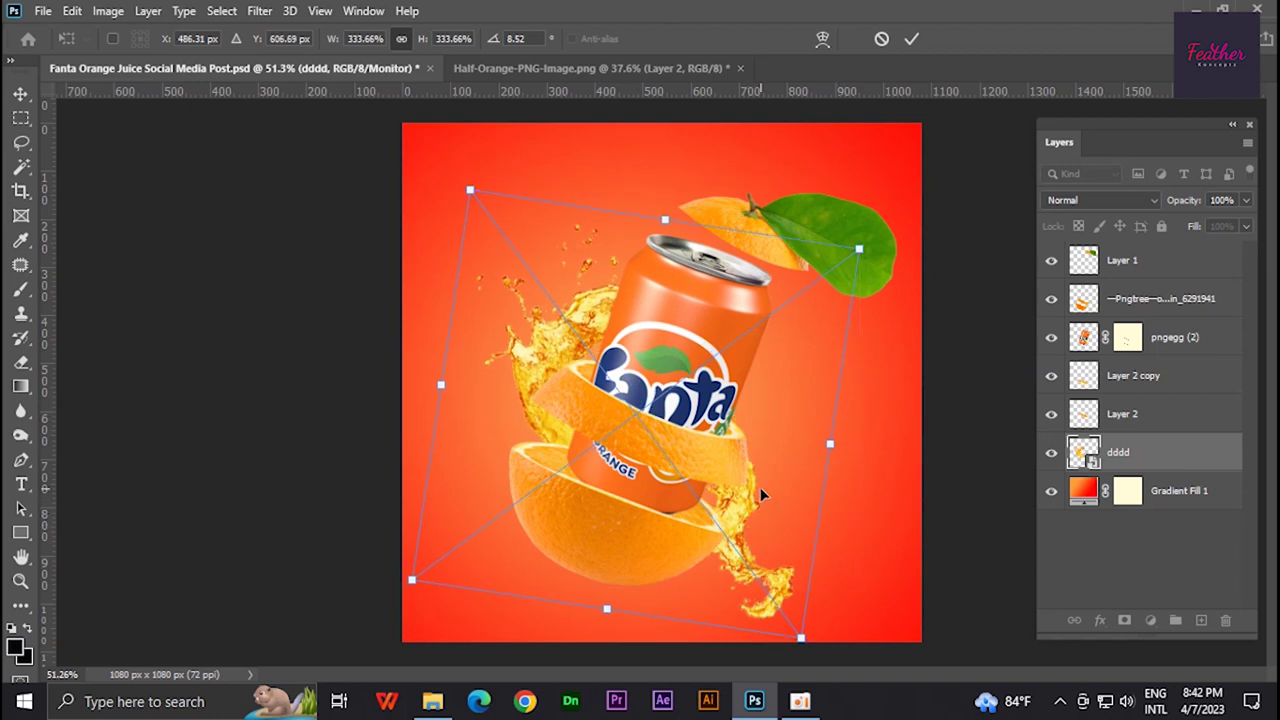
{"action": "key", "text": "Return"}
{"action": "left_click", "coordinate": [1100, 200]}
Scroll the Layers panel and reapply a transform to the splash.
{"action": "scroll", "coordinate": [1080, 200], "scroll_direction": "down", "scroll_amount": 6}
{"action": "scroll", "coordinate": [1080, 200], "scroll_direction": "down", "scroll_amount": 5}
{"action": "scroll", "coordinate": [1080, 200], "scroll_direction": "down", "scroll_amount": 4}
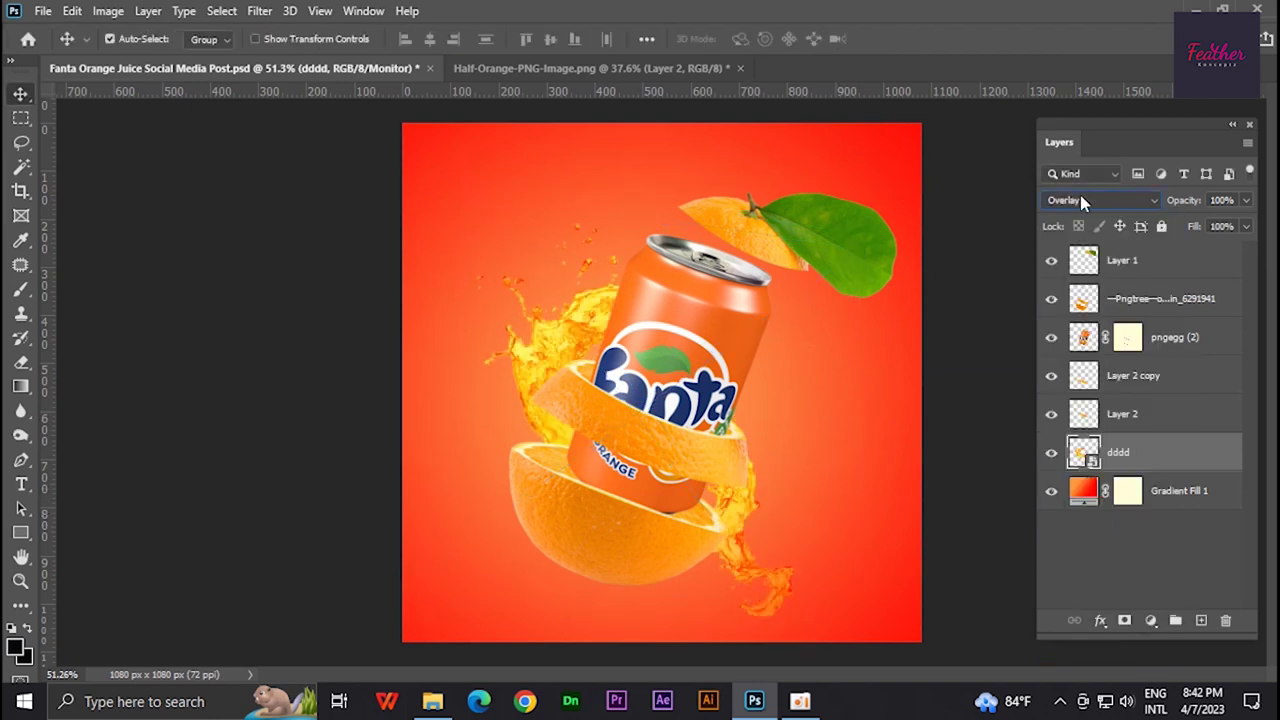
{"action": "scroll", "coordinate": [1080, 200], "scroll_direction": "down", "scroll_amount": 6}
{"action": "scroll", "coordinate": [1083, 203], "scroll_direction": "down", "scroll_amount": 3}
{"action": "key", "text": "ctrl+t"}
{"action": "key", "text": "Return"}
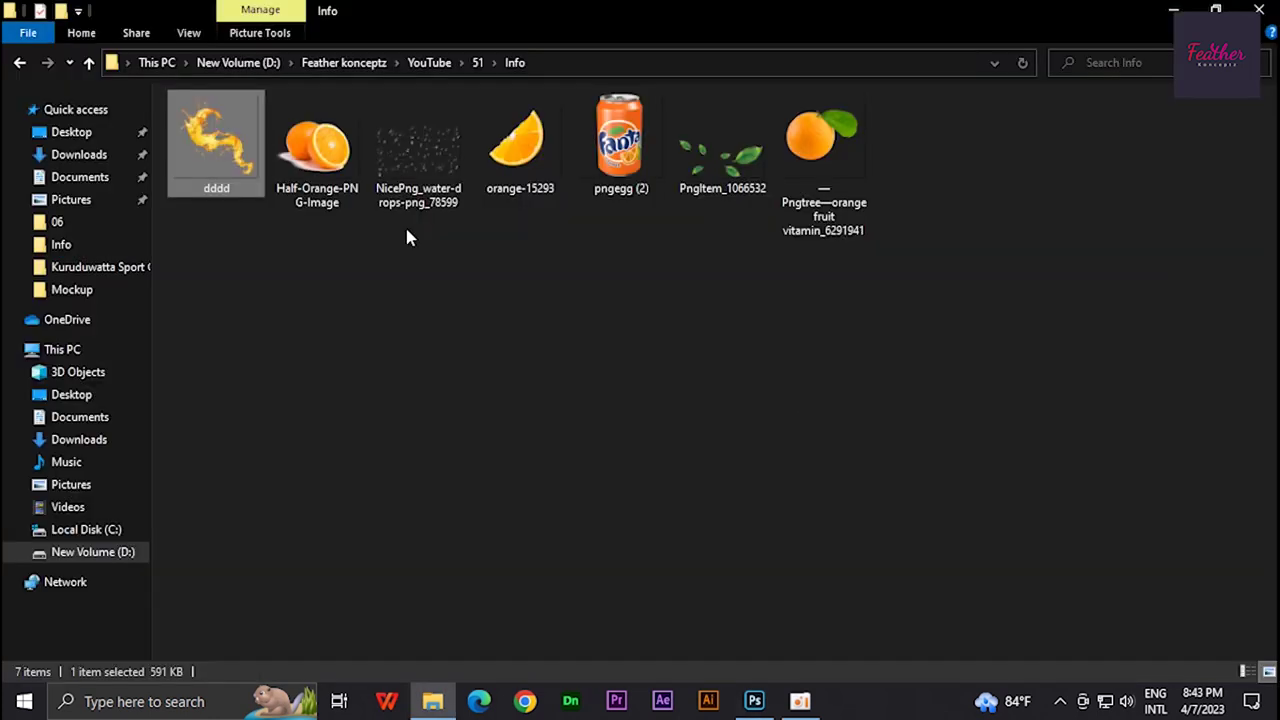
Place the orange-15293 slice, shrunk, to the right of the can.
{"action": "left_click", "coordinate": [520, 145]}
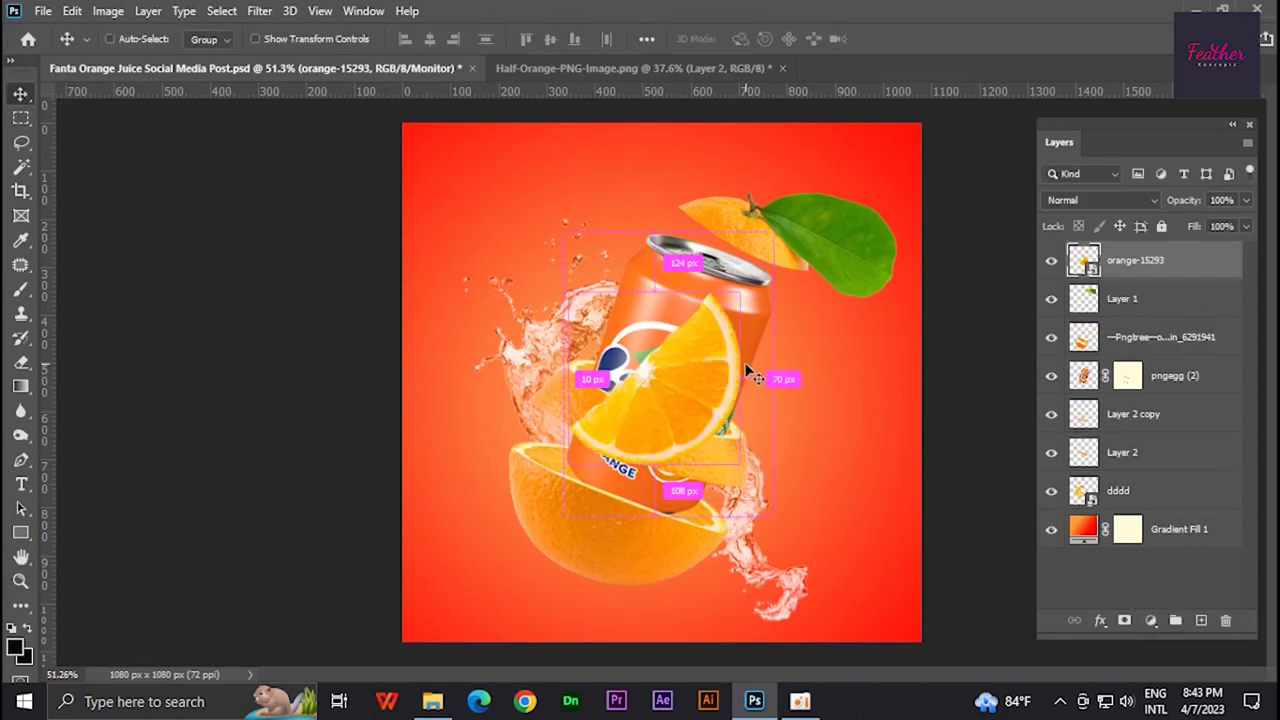
{"action": "left_click_drag", "start_coordinate": [745, 495], "coordinate": [683, 313]}
{"action": "left_click_drag", "start_coordinate": [610, 380], "coordinate": [796, 373]}
{"action": "key", "text": "Return"}
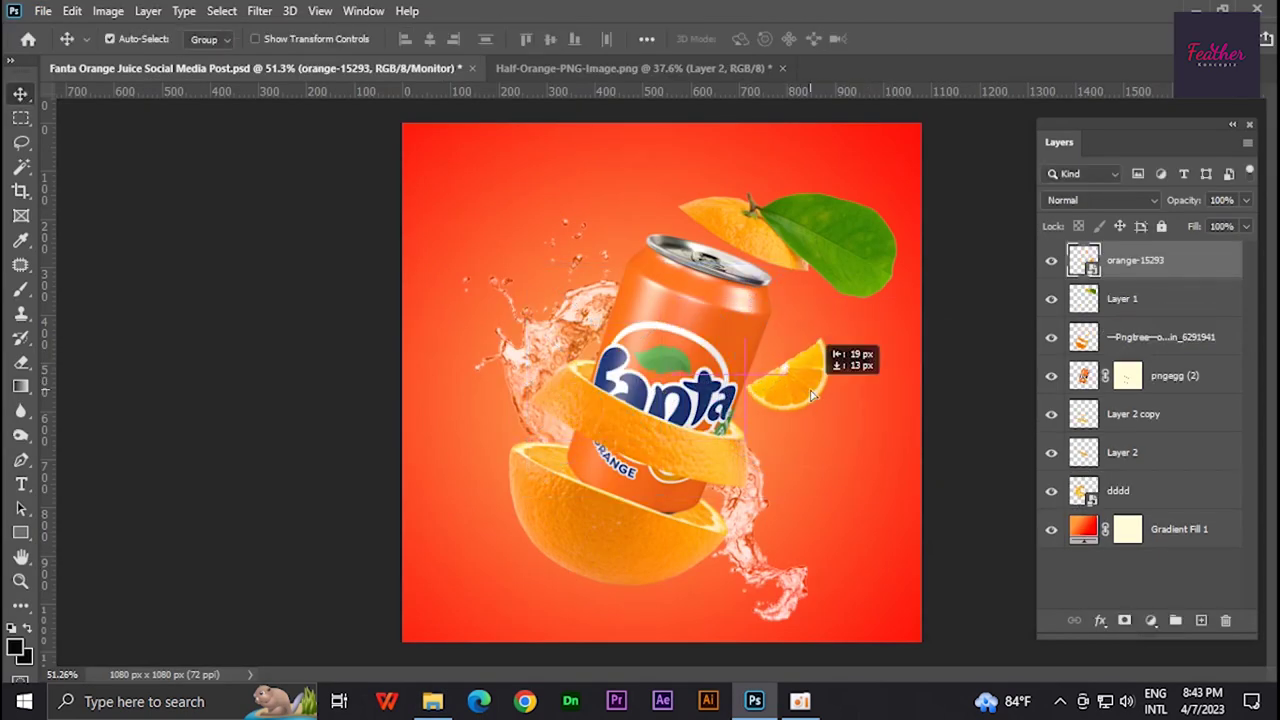
Alt-drag a copy of the orange slice to the can's left side.
{"action": "scroll", "coordinate": [782, 381], "scroll_direction": "up", "scroll_amount": 1}
{"action": "mouse_move", "coordinate": [782, 381]}
{"action": "left_mouse_down"}
{"action": "mouse_move", "coordinate": [578, 290]}
{"action": "mouse_move", "coordinate": [541, 316]}
{"action": "left_mouse_up"}
{"action": "scroll", "coordinate": [720, 400], "scroll_direction": "down", "scroll_amount": 1}
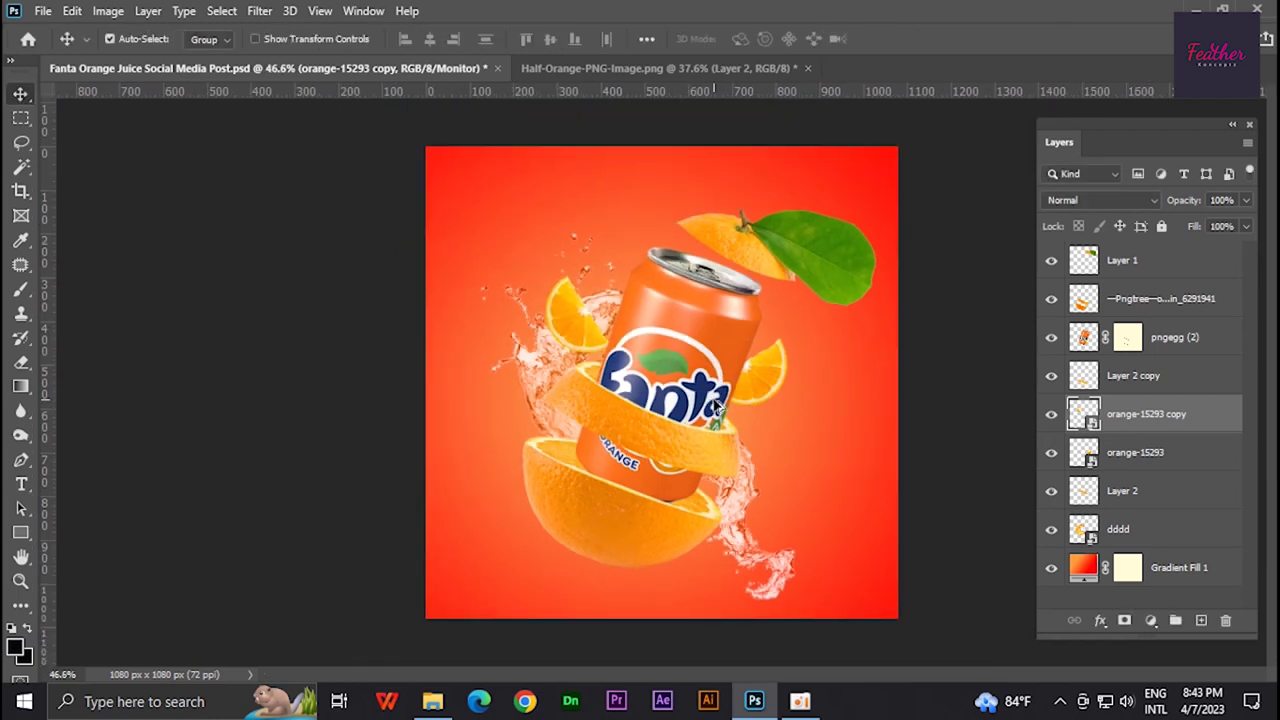
{"action": "scroll", "coordinate": [716, 405], "scroll_direction": "up", "scroll_amount": 1}
{"action": "left_click", "coordinate": [769, 396]}
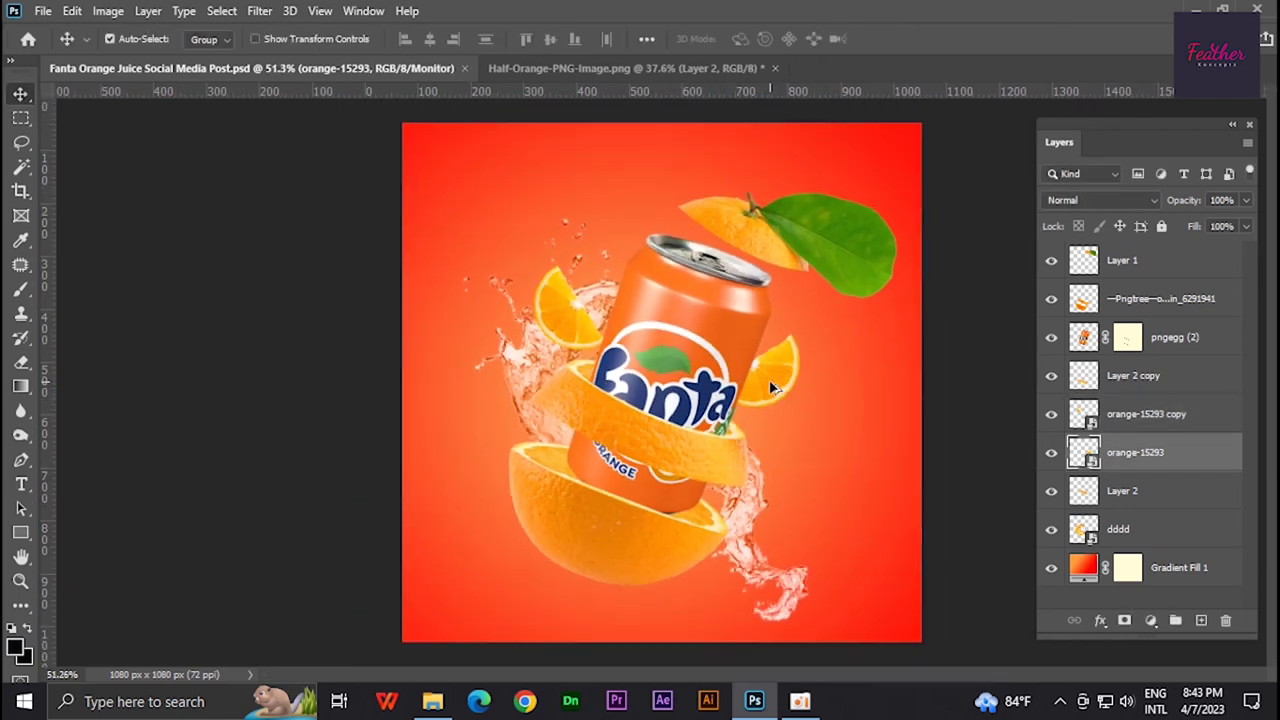
Type the 'Fanta' title at the top left in Aurella script without all caps.
{"action": "key", "text": "t"}
{"action": "left_click", "coordinate": [491, 183]}
{"action": "type", "text": "ta"}
{"action": "key", "text": "ctrl+a"}
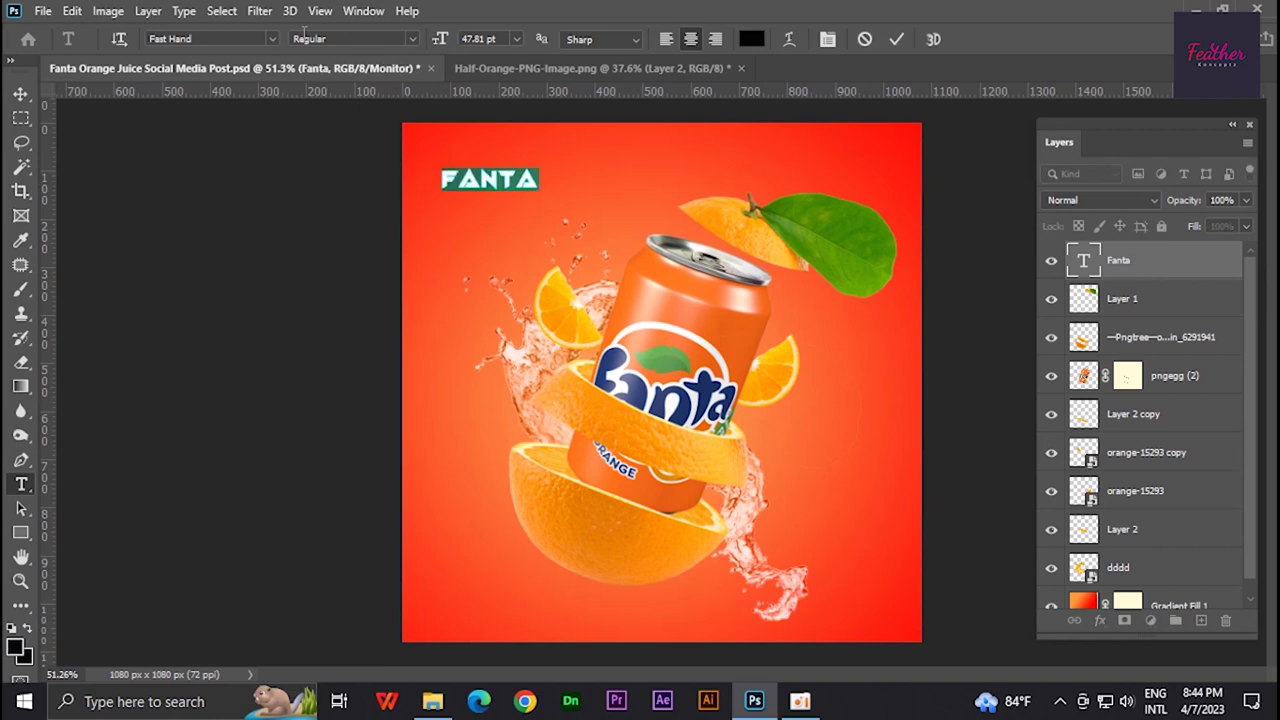
{"action": "left_click", "coordinate": [271, 38]}
{"action": "left_click", "coordinate": [827, 38]}
{"action": "left_click", "coordinate": [490, 402]}
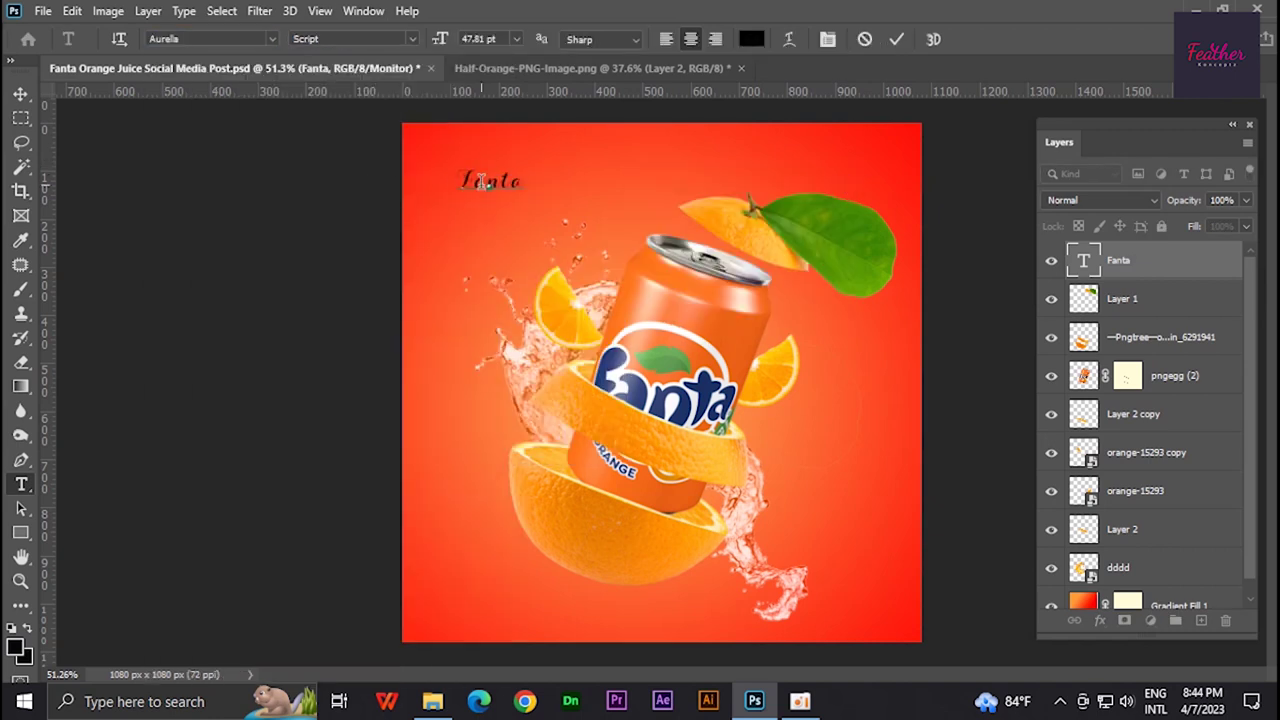
{"action": "left_click", "coordinate": [271, 38]}
{"action": "left_click", "coordinate": [250, 189]}
Enlarge the title, switch it to Dancing Script Bold and colour it light cream.
{"action": "key", "text": "ctrl+t"}
{"action": "left_click_drag", "start_coordinate": [545, 173], "coordinate": [607, 172]}
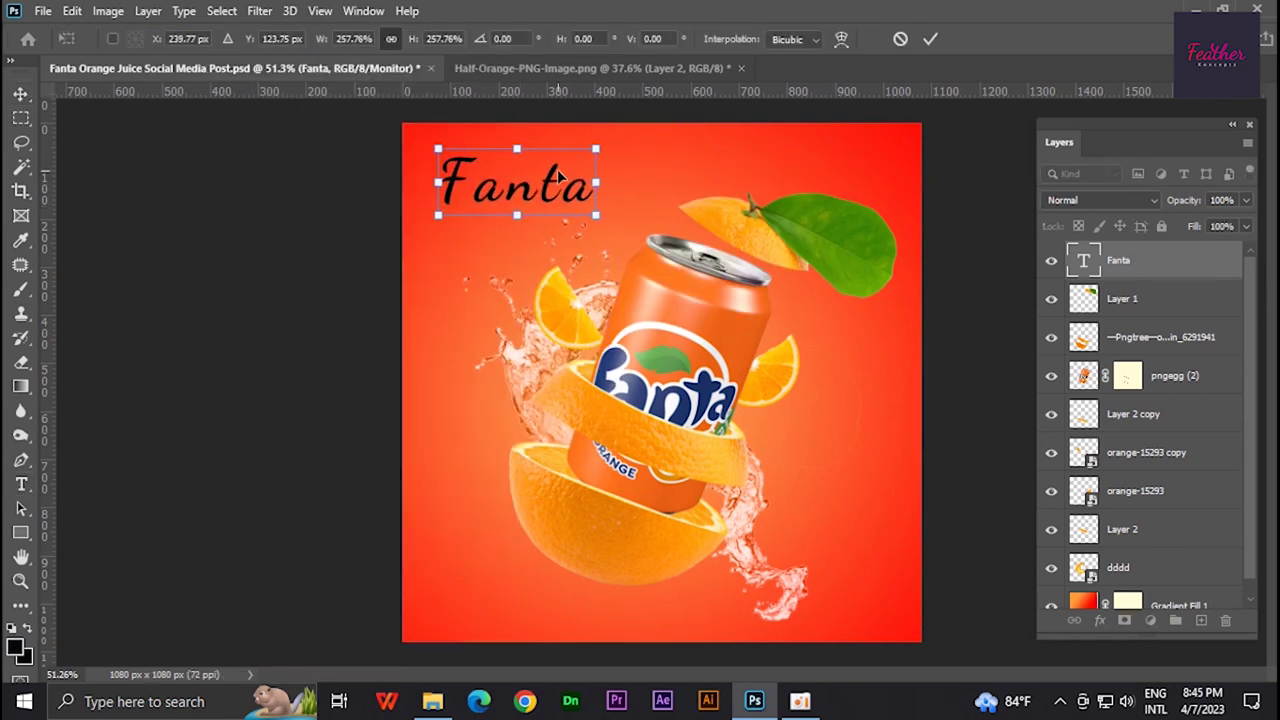
{"action": "double_click", "coordinate": [557, 169]}
{"action": "left_click", "coordinate": [271, 38]}
{"action": "left_click", "coordinate": [230, 155]}
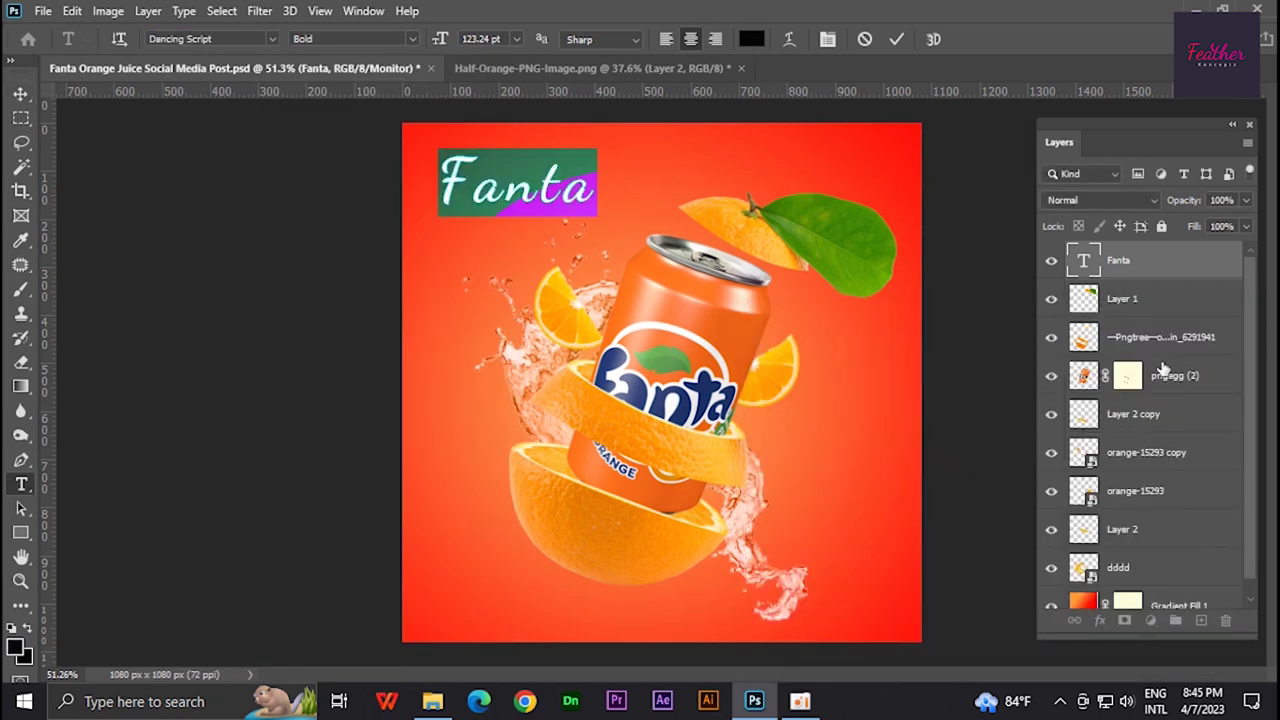
{"action": "left_click", "coordinate": [751, 39]}
{"action": "left_click", "coordinate": [1042, 494]}
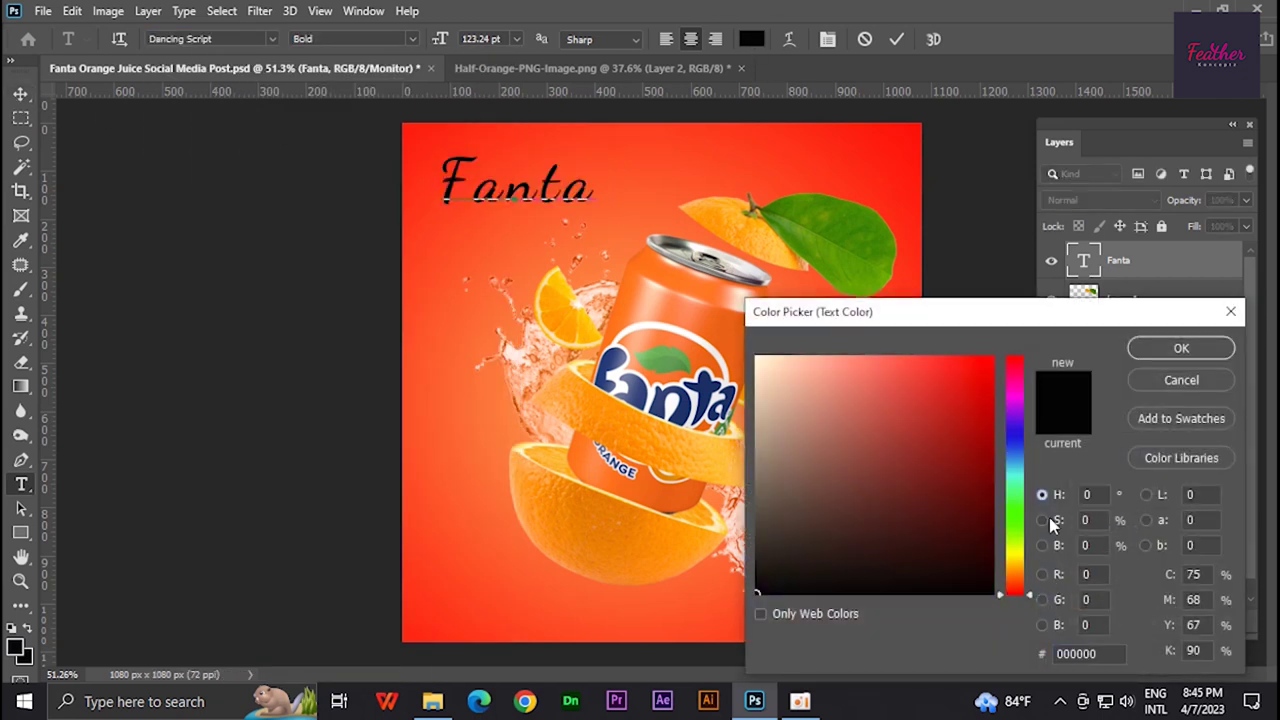
{"action": "left_click", "coordinate": [1150, 352]}
Duplicate the title below the original and retype the copy as 'Orange'.
{"action": "key", "text": "v"}
{"action": "left_click_drag", "start_coordinate": [537, 243], "coordinate": [535, 243]}
{"action": "key", "text": "t"}
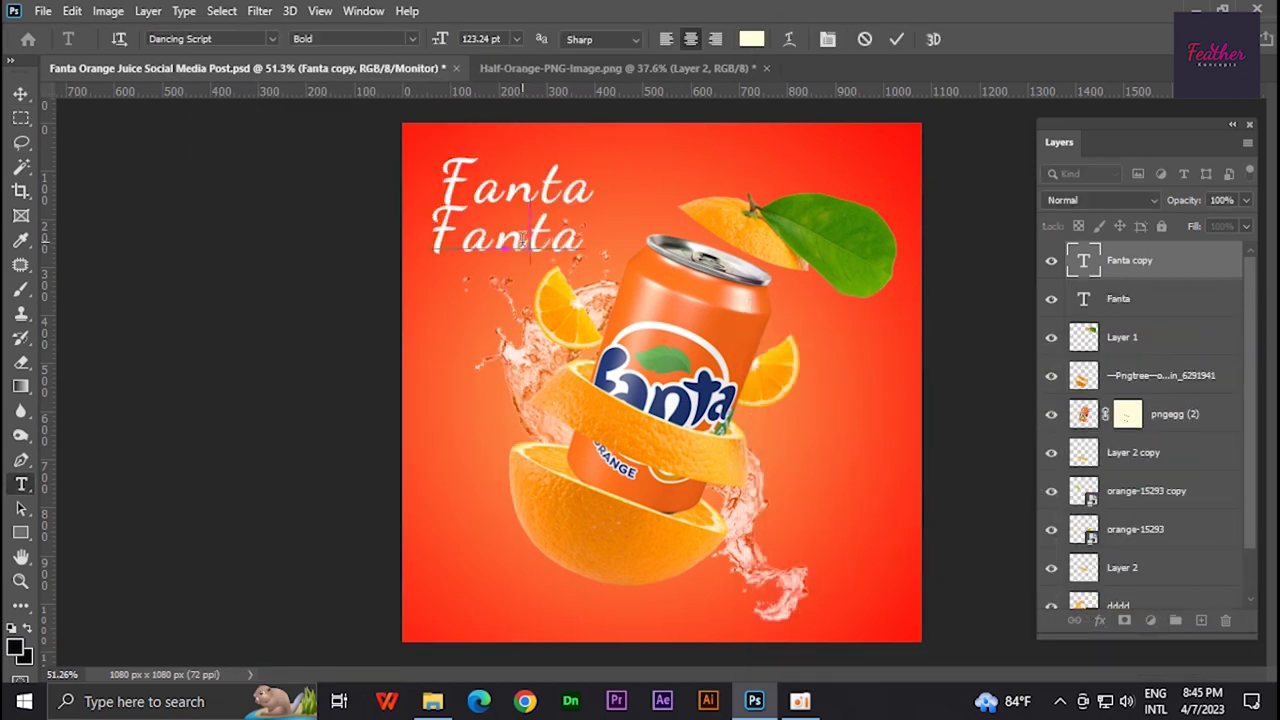
{"action": "type", "text": "Orange"}
{"action": "key", "text": "Escape"}
Move the title lines to the top-left and set Orange in the Aurella script font.
{"action": "key", "text": "v"}
{"action": "left_click_drag", "start_coordinate": [450, 225], "coordinate": [455, 200]}
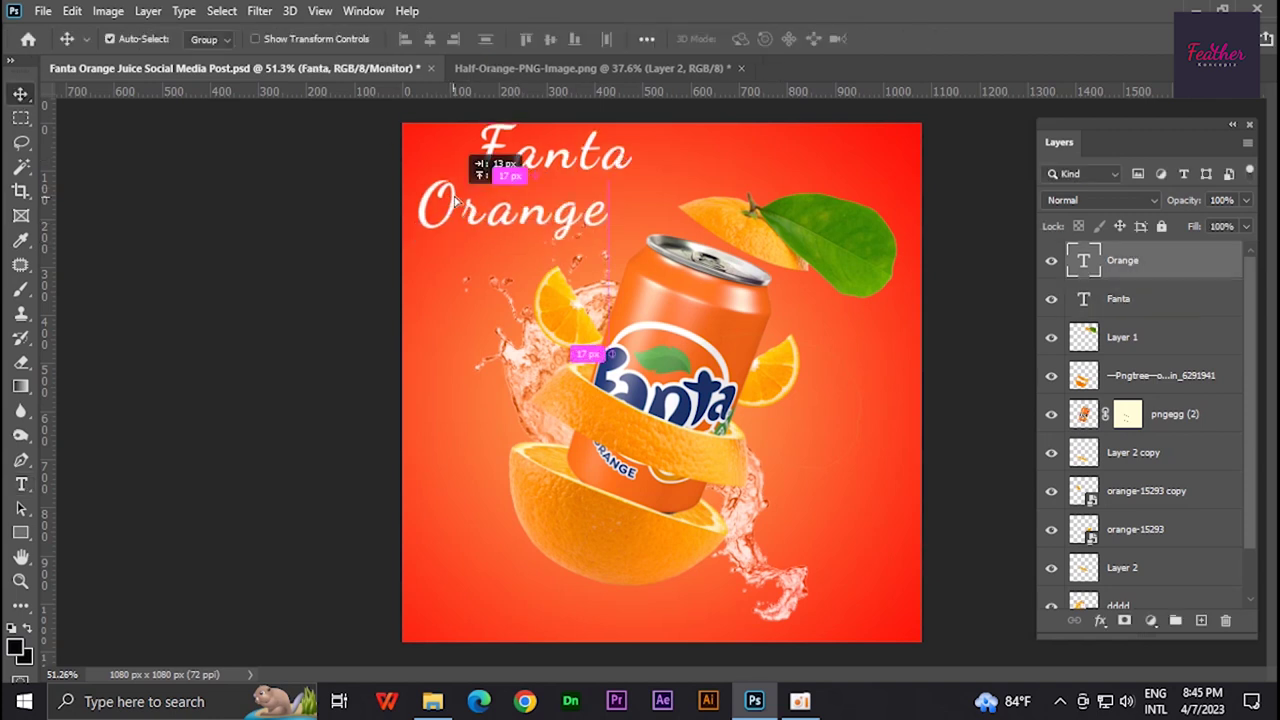
{"action": "double_click", "coordinate": [460, 200]}
{"action": "left_click", "coordinate": [272, 38]}
{"action": "scroll", "coordinate": [388, 570], "scroll_direction": "down", "scroll_amount": 5}
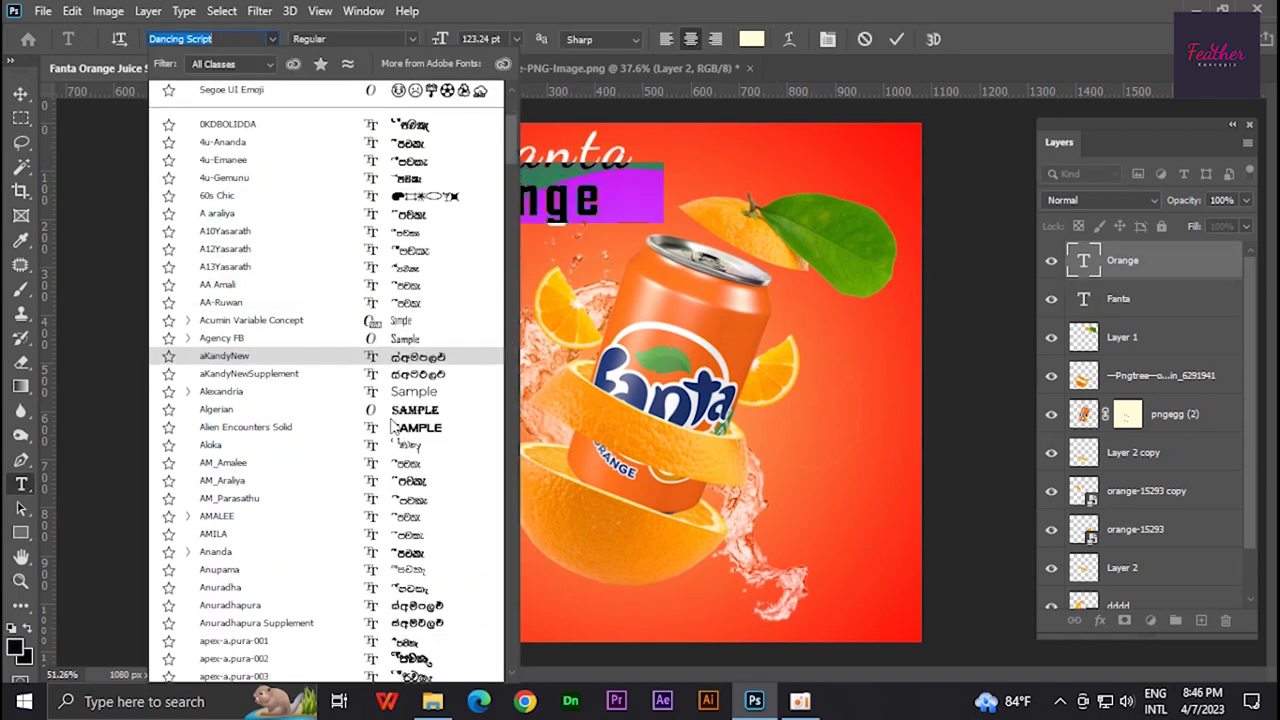
{"action": "scroll", "coordinate": [388, 570], "scroll_direction": "down", "scroll_amount": 5}
{"action": "left_click", "coordinate": [388, 576]}
{"action": "left_click", "coordinate": [272, 38]}
{"action": "scroll", "coordinate": [300, 400], "scroll_direction": "down", "scroll_amount": 2}
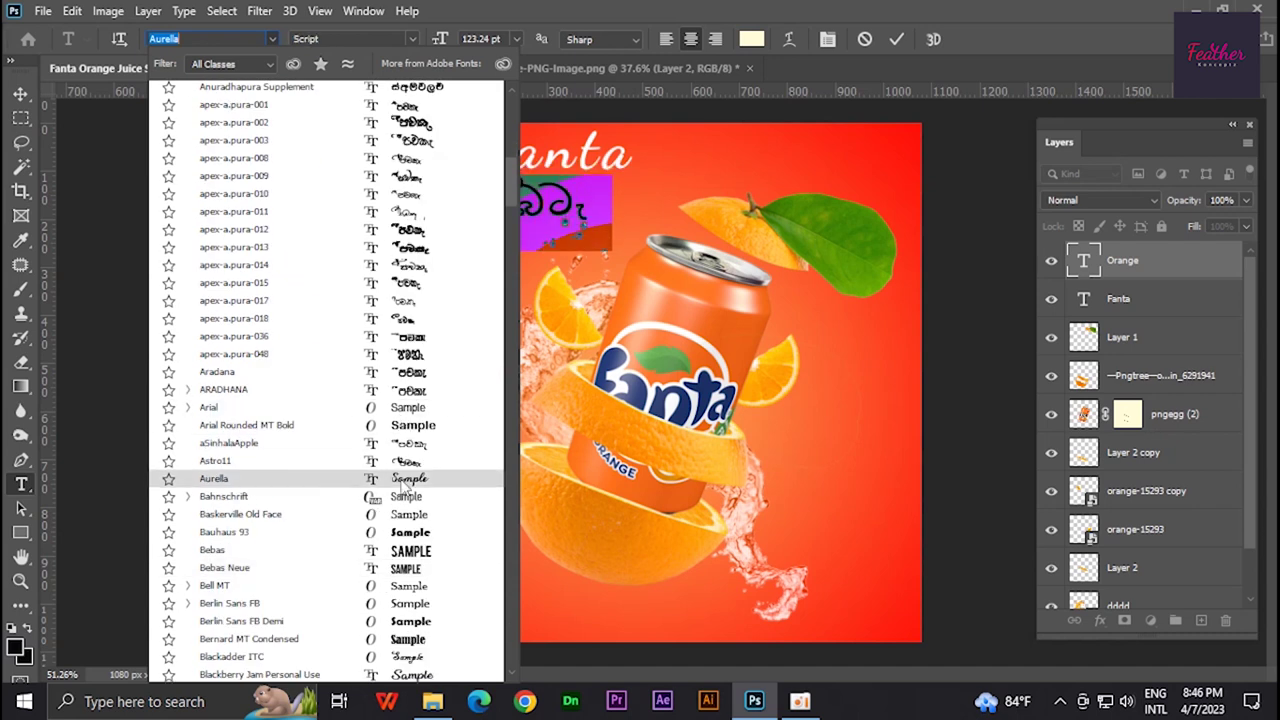
{"action": "scroll", "coordinate": [300, 400], "scroll_direction": "down", "scroll_amount": 5}
{"action": "scroll", "coordinate": [300, 400], "scroll_direction": "down", "scroll_amount": 3}
{"action": "key", "text": "Escape"}
Set Fanta to Poppins Light and shrink it to sit small above Orange.
{"action": "key", "text": "v"}
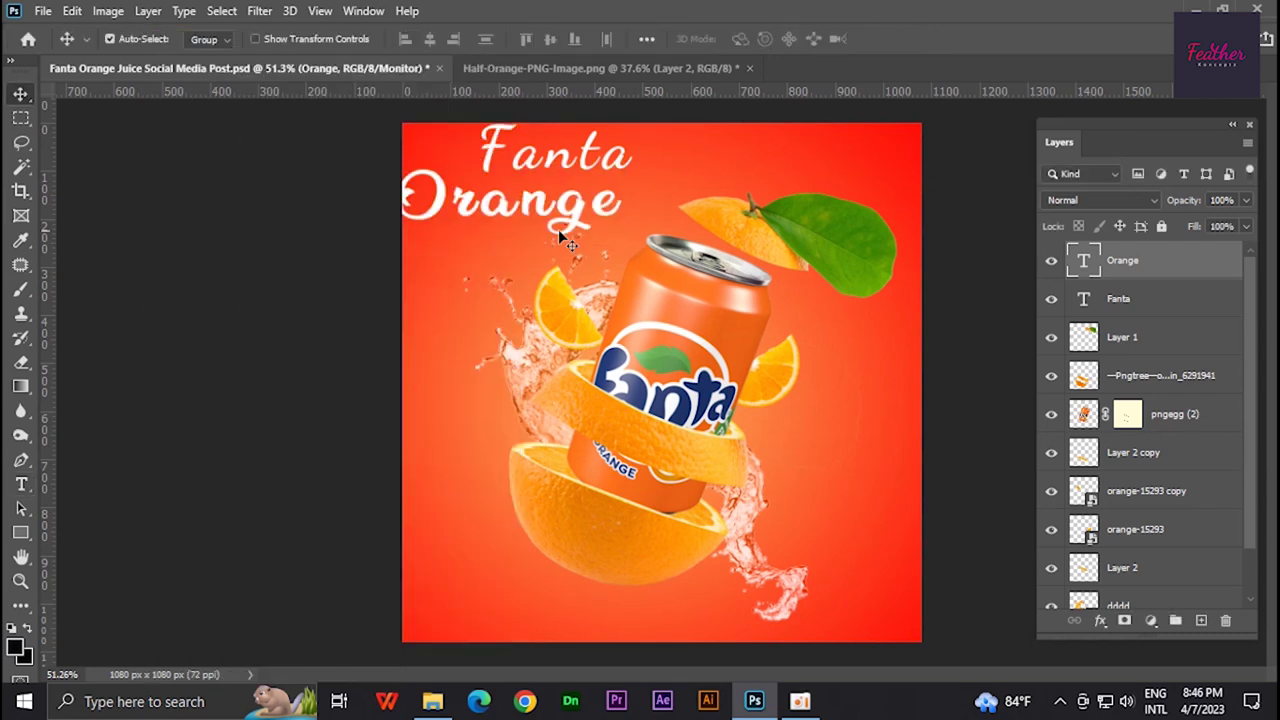
{"action": "double_click", "coordinate": [565, 163]}
{"action": "left_click", "coordinate": [272, 38]}
{"action": "key", "text": "Return"}
{"action": "key", "text": "Down"}
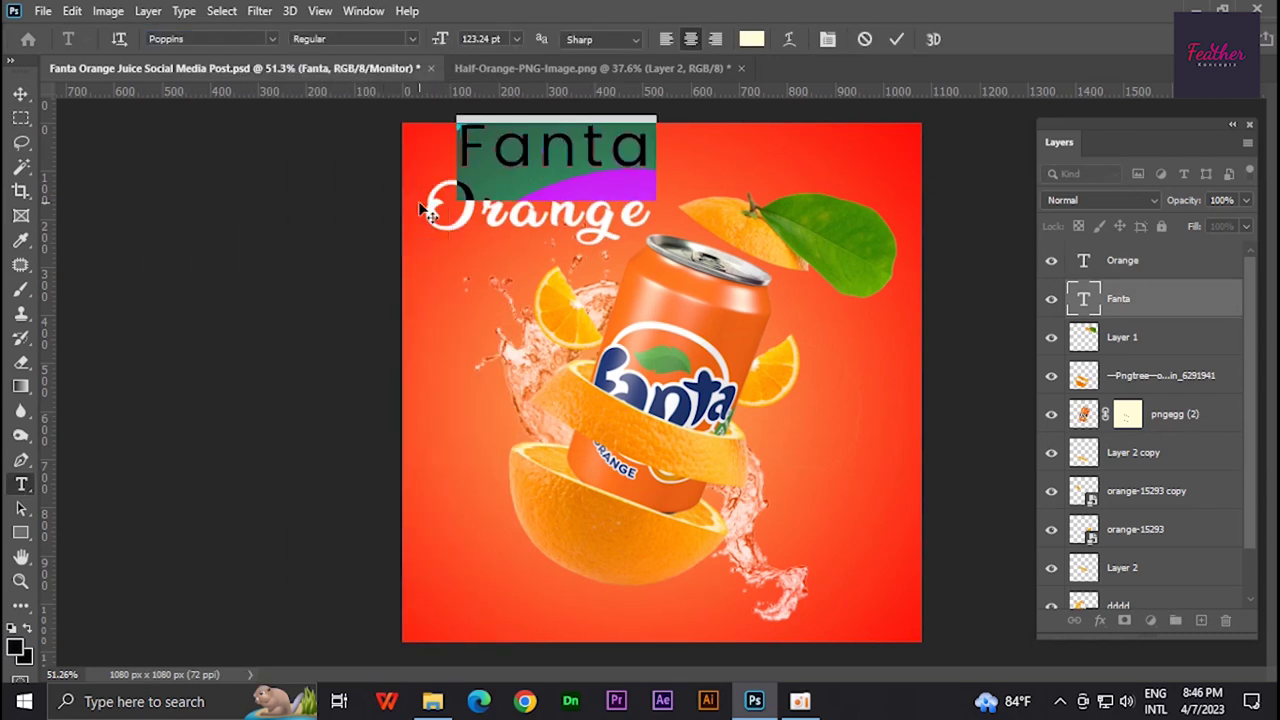
{"action": "key", "text": "ctrl+Return"}
{"action": "key", "text": "ctrl+t"}
{"action": "scroll", "coordinate": [600, 160], "scroll_direction": "up", "scroll_amount": 5}
{"action": "mouse_move", "coordinate": [655, 158]}
{"action": "left_mouse_down"}
{"action": "mouse_move", "coordinate": [600, 160]}
{"action": "mouse_move", "coordinate": [502, 233]}
{"action": "left_mouse_up"}
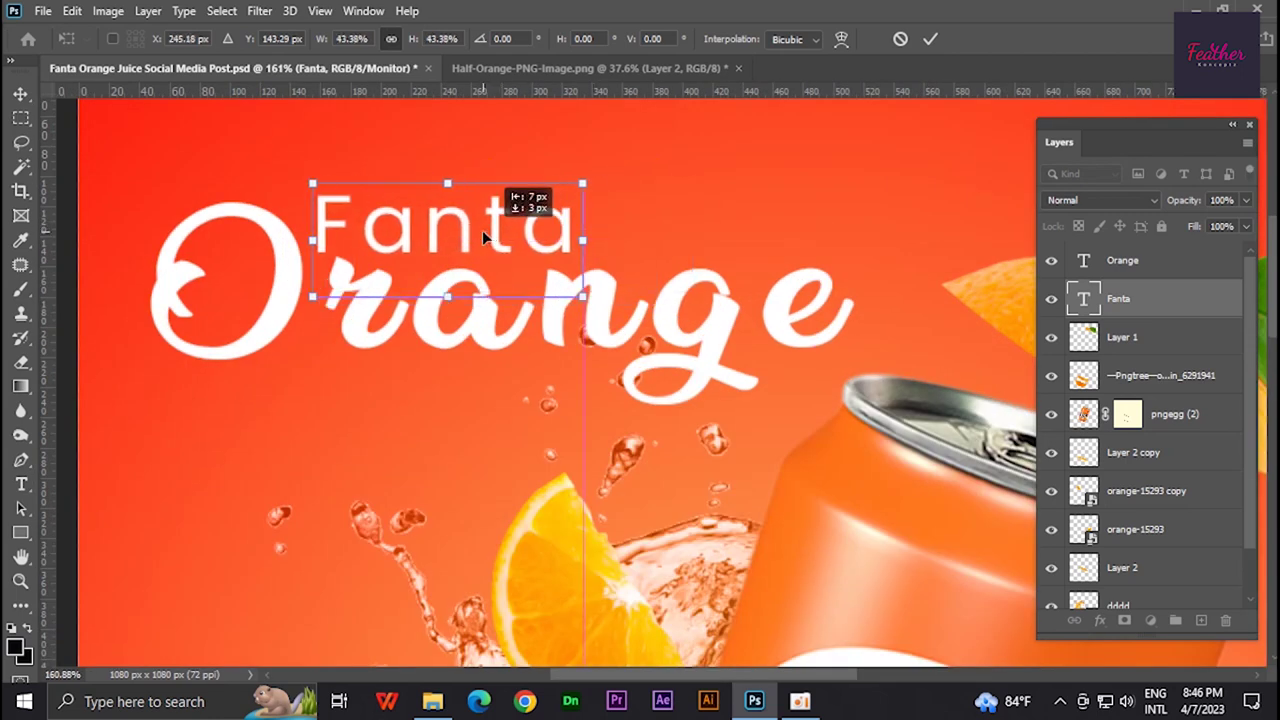
{"action": "key", "text": "Return"}
{"action": "double_click", "coordinate": [1083, 298]}
{"action": "left_click", "coordinate": [287, 38]}
{"action": "key", "text": "Escape"}
Duplicate the Fanta text, retype the copy as Juice, and place it under Orange.
{"action": "key", "text": "v"}
{"action": "scroll", "coordinate": [507, 316], "scroll_direction": "down", "scroll_amount": 1}
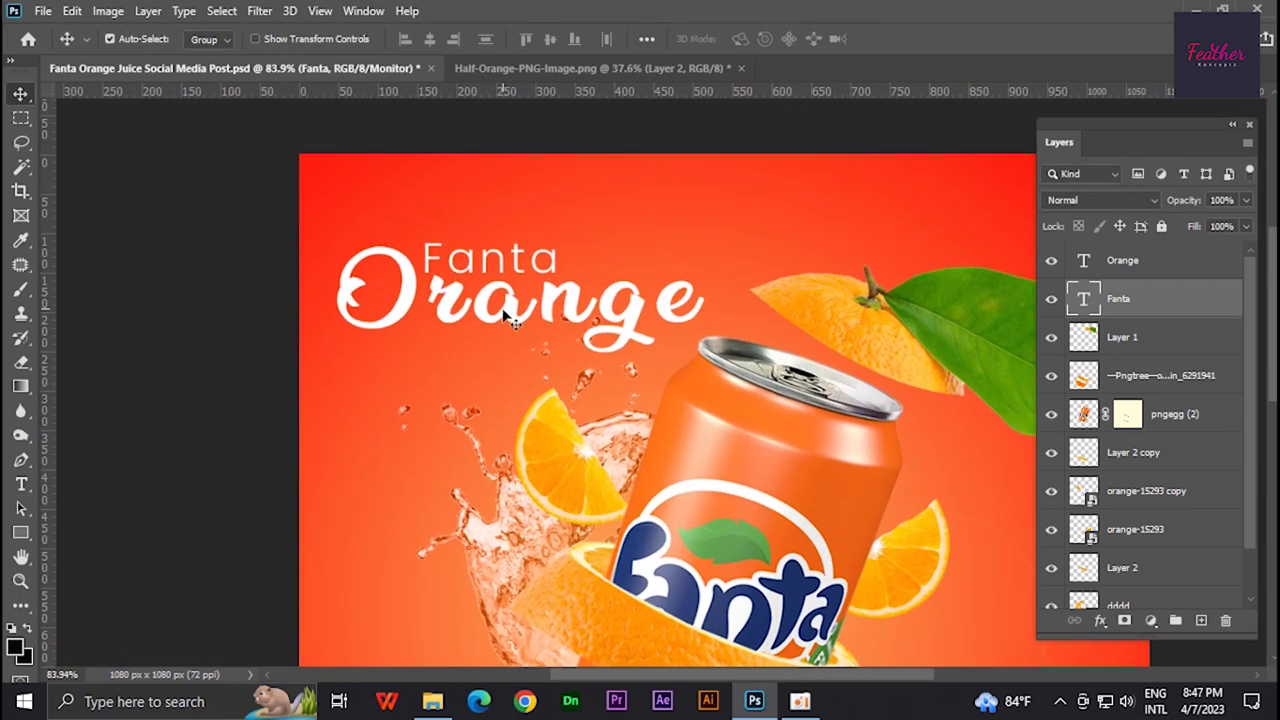
{"action": "left_click", "coordinate": [507, 316], "text": "ctrl"}
{"action": "left_click", "coordinate": [558, 252], "text": "ctrl"}
{"action": "key", "text": "ctrl+j"}
{"action": "double_click", "coordinate": [1084, 299]}
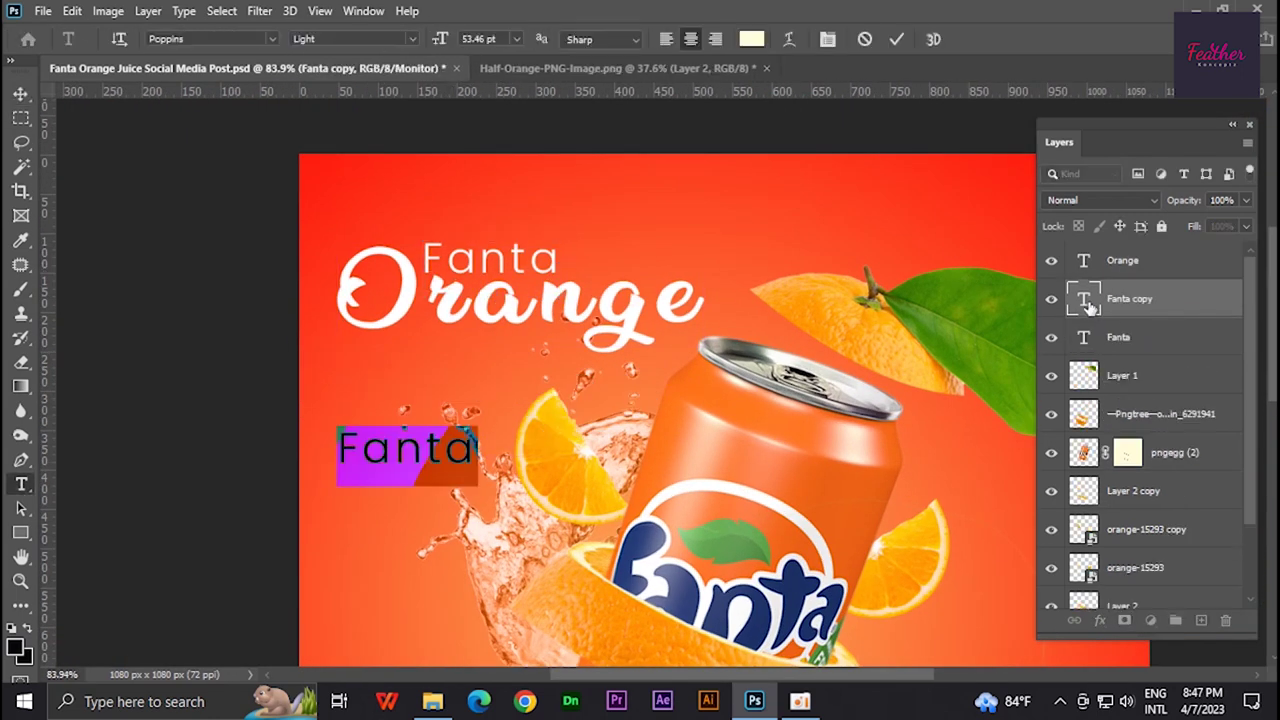
{"action": "type", "text": "ce"}
{"action": "key", "text": "ctrl+Return"}
{"action": "left_click_drag", "start_coordinate": [402, 458], "coordinate": [476, 355]}
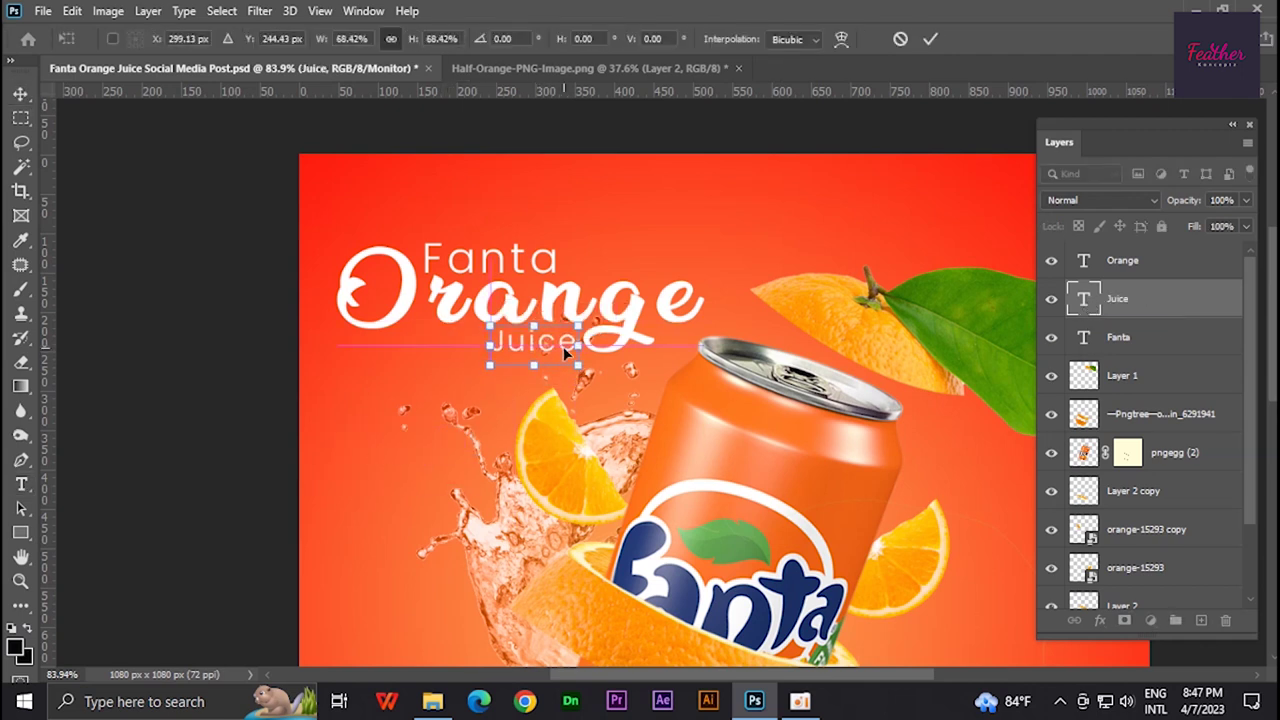
{"action": "key", "text": "Return"}
Group the Fanta, Orange and Juice layers as Text and enlarge the group.
{"action": "left_click", "coordinate": [1062, 260], "text": "shift"}
{"action": "left_click", "coordinate": [1062, 337], "text": "shift"}
{"action": "key", "text": "ctrl+g"}
{"action": "key", "text": "Return"}
{"action": "scroll", "coordinate": [567, 357], "scroll_direction": "down", "scroll_amount": 3}
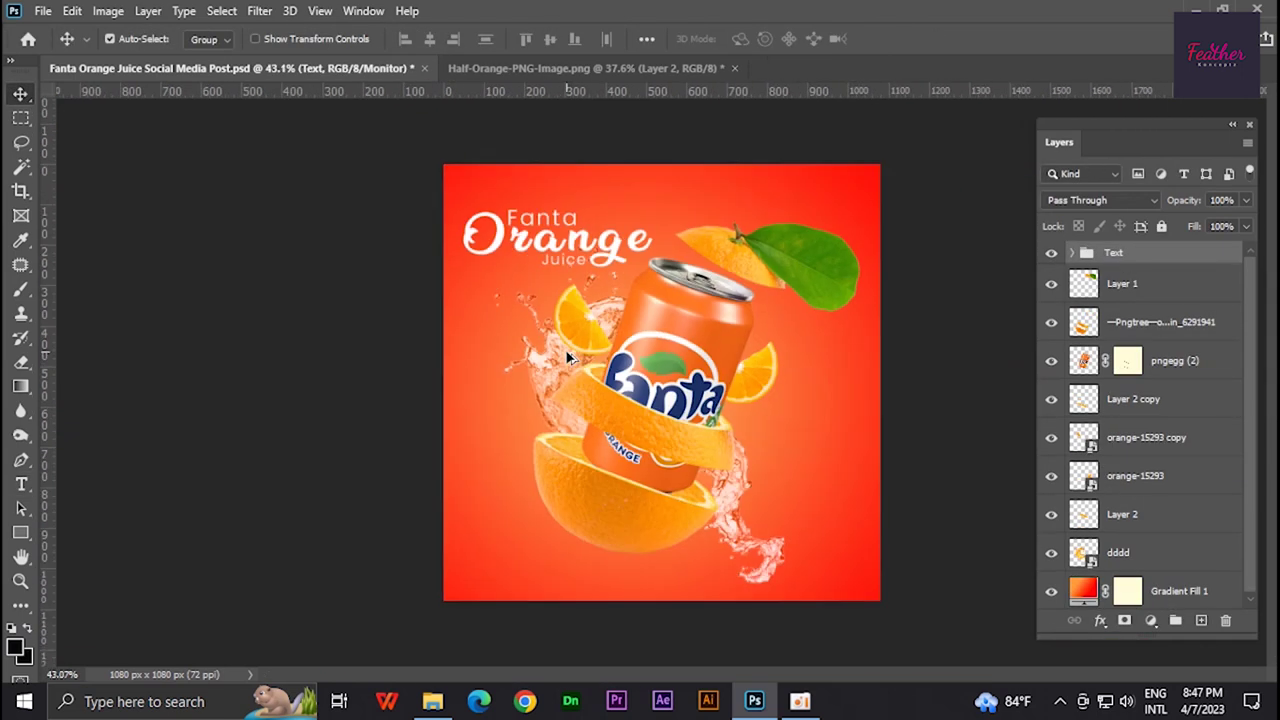
{"action": "key", "text": "ctrl+t"}
{"action": "left_click_drag", "start_coordinate": [652, 212], "coordinate": [670, 192]}
{"action": "key", "text": "Return"}
Tilt all the can artwork layers about −5.10° and enlarge them slightly.
{"action": "left_click", "coordinate": [1122, 283]}
{"action": "left_click", "coordinate": [1118, 552], "text": "shift"}
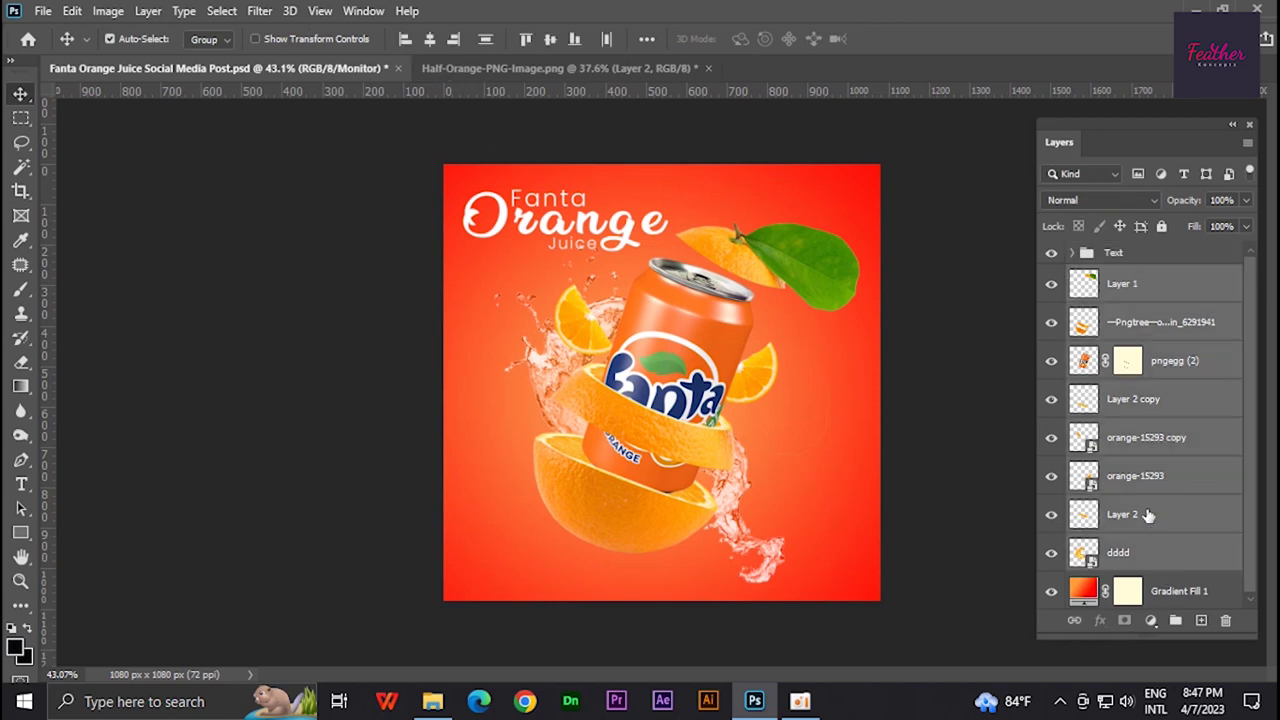
{"action": "key", "text": "ctrl+t"}
{"action": "mouse_move", "coordinate": [760, 306]}
{"action": "left_mouse_down"}
{"action": "mouse_move", "coordinate": [737, 358]}
{"action": "mouse_move", "coordinate": [757, 328]}
{"action": "mouse_move", "coordinate": [834, 358]}
{"action": "left_mouse_up"}
{"action": "key", "text": "Return"}
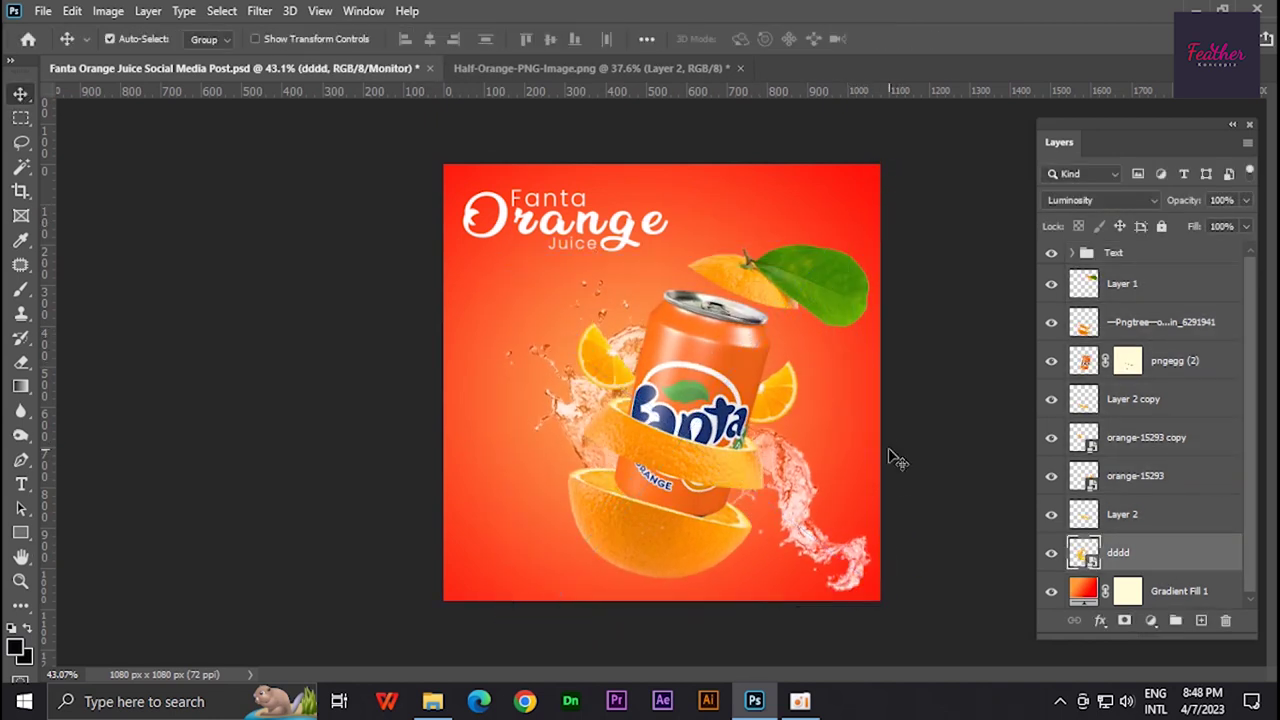
{"action": "left_click", "coordinate": [565, 220]}
{"action": "key", "text": "ctrl+t"}
{"action": "key", "text": "Return"}
Open the leaf image PngItem_1066532.png and rotate and enlarge the dddd splash around the orange.
{"action": "key", "text": "alt+Tab"}
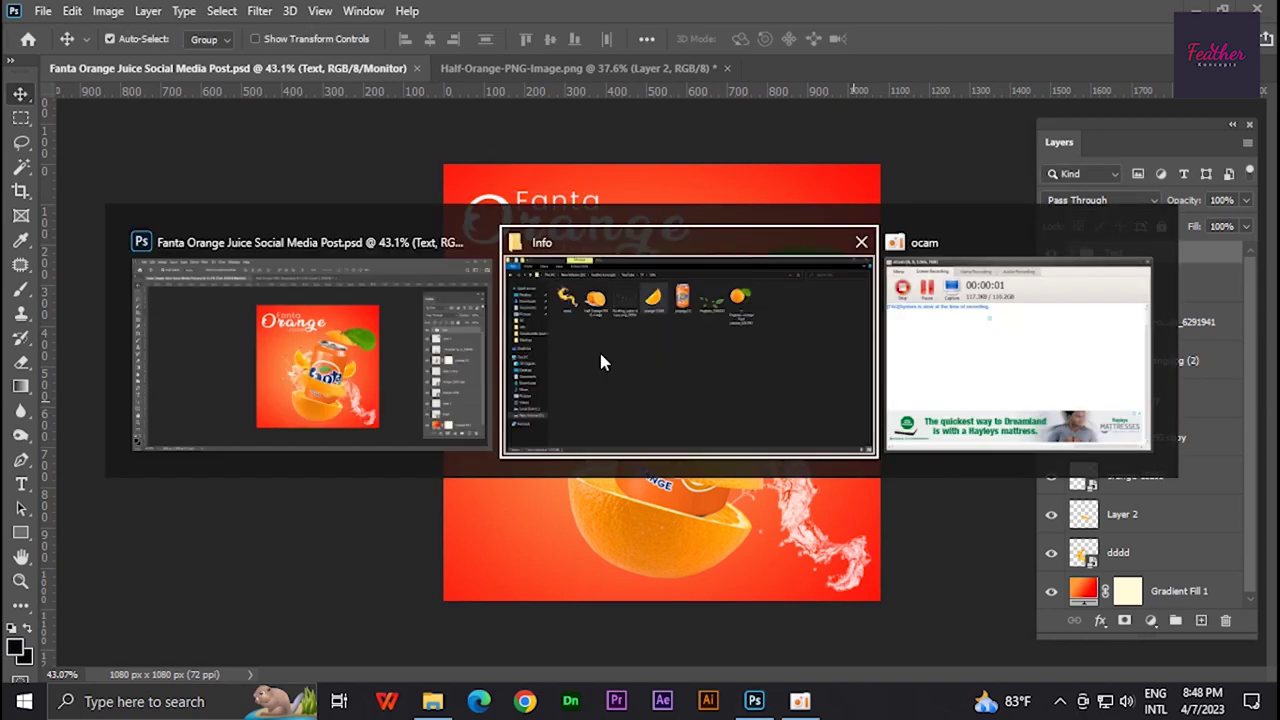
{"action": "double_click", "coordinate": [722, 140]}
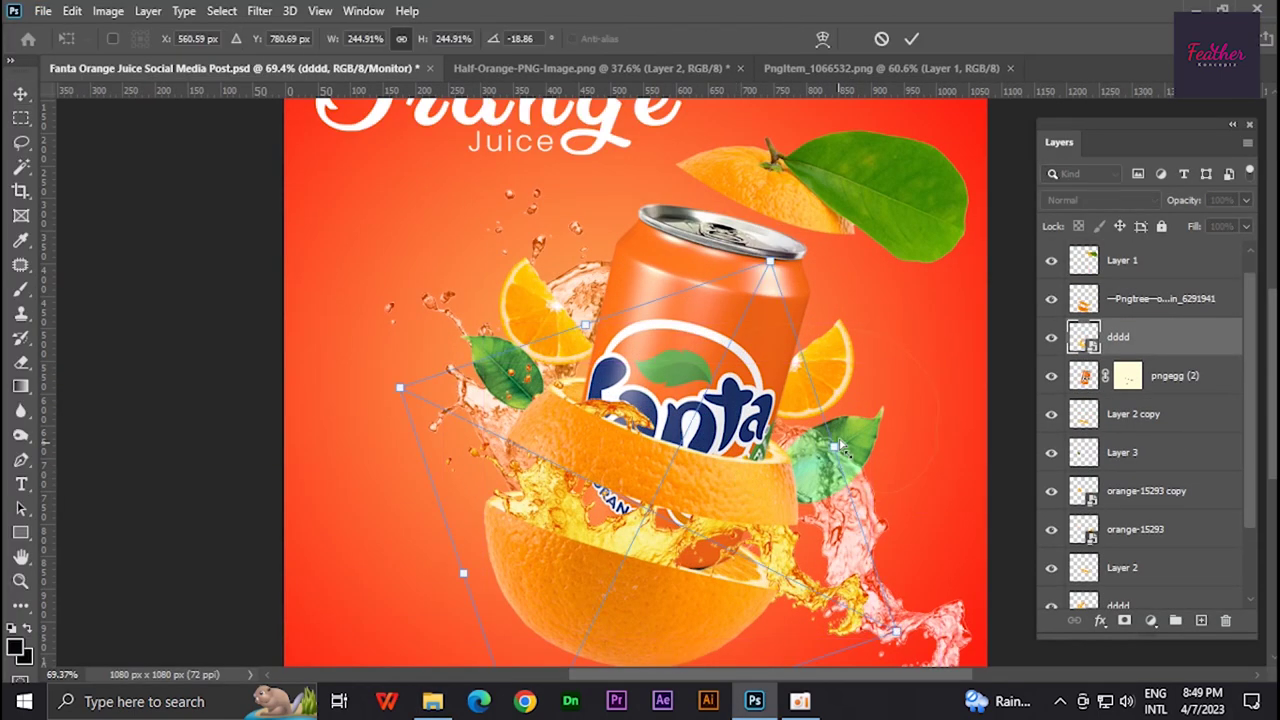
{"action": "mouse_move", "coordinate": [841, 446]}
{"action": "left_mouse_down"}
{"action": "mouse_move", "coordinate": [762, 437]}
{"action": "mouse_move", "coordinate": [815, 460]}
{"action": "left_mouse_up"}
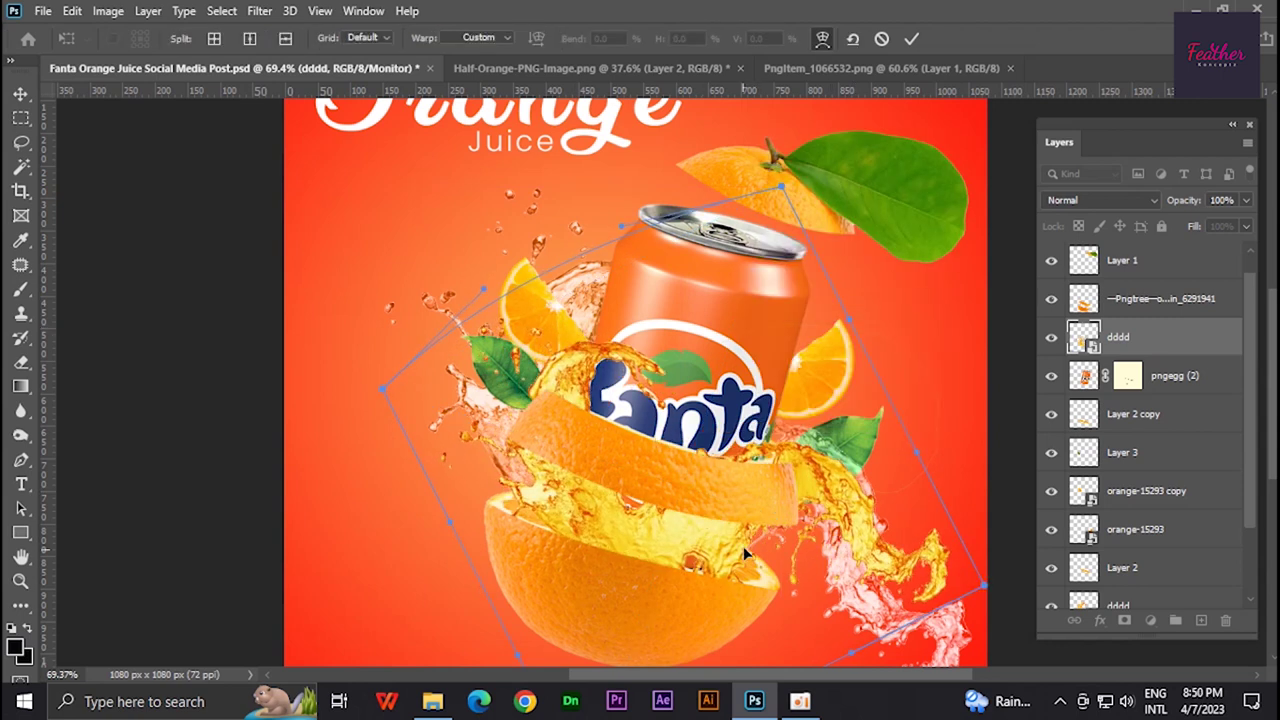
{"action": "key", "text": "Return"}
{"action": "key", "text": "ctrl+0"}
Set the splash blend mode to Normal and mask its right part with a 200 px brush.
{"action": "left_click", "coordinate": [1100, 200]}
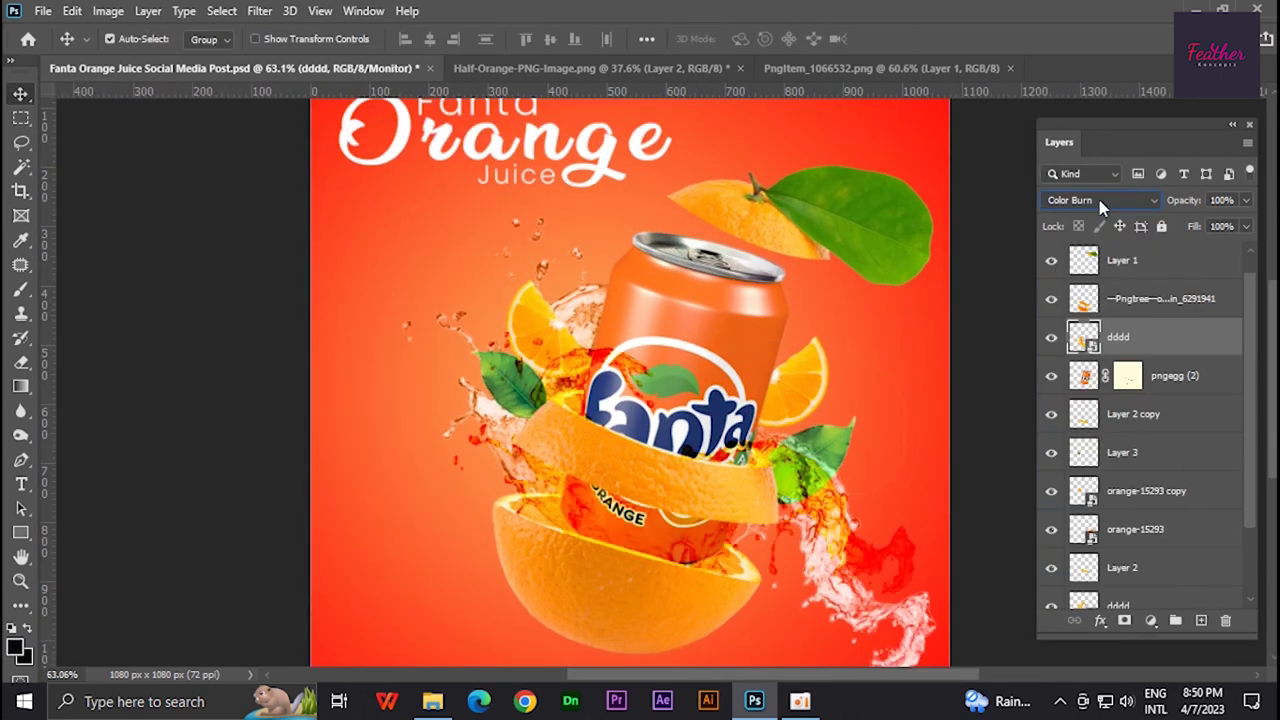
{"action": "scroll", "coordinate": [1100, 200], "scroll_direction": "down", "scroll_amount": 3}
{"action": "scroll", "coordinate": [1100, 200], "scroll_direction": "down", "scroll_amount": 3}
{"action": "scroll", "coordinate": [1100, 200], "scroll_direction": "up", "scroll_amount": 6}
{"action": "scroll", "coordinate": [1095, 205], "scroll_direction": "up", "scroll_amount": 8}
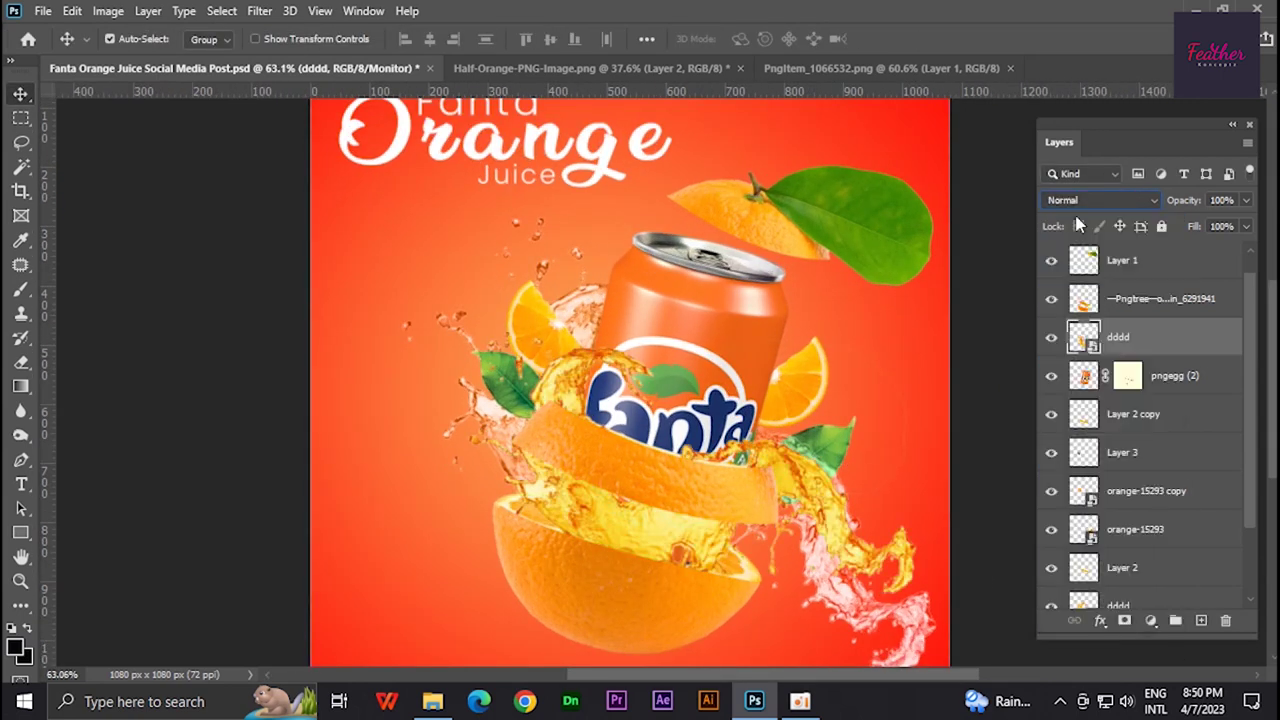
{"action": "right_click", "coordinate": [892, 551]}
{"action": "left_click_drag", "start_coordinate": [862, 548], "coordinate": [914, 553]}
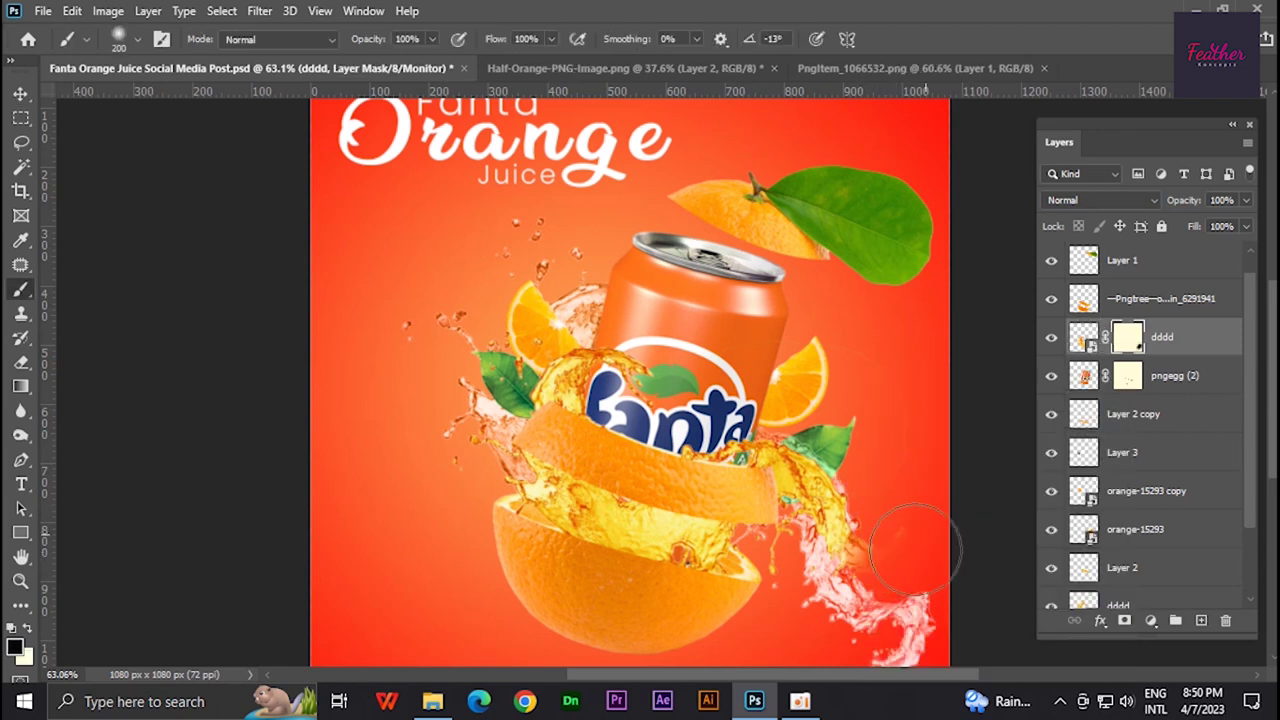
Nudge the top orange and leaf into place.
{"action": "key", "text": "v"}
{"action": "left_click_drag", "start_coordinate": [770, 205], "coordinate": [760, 195]}
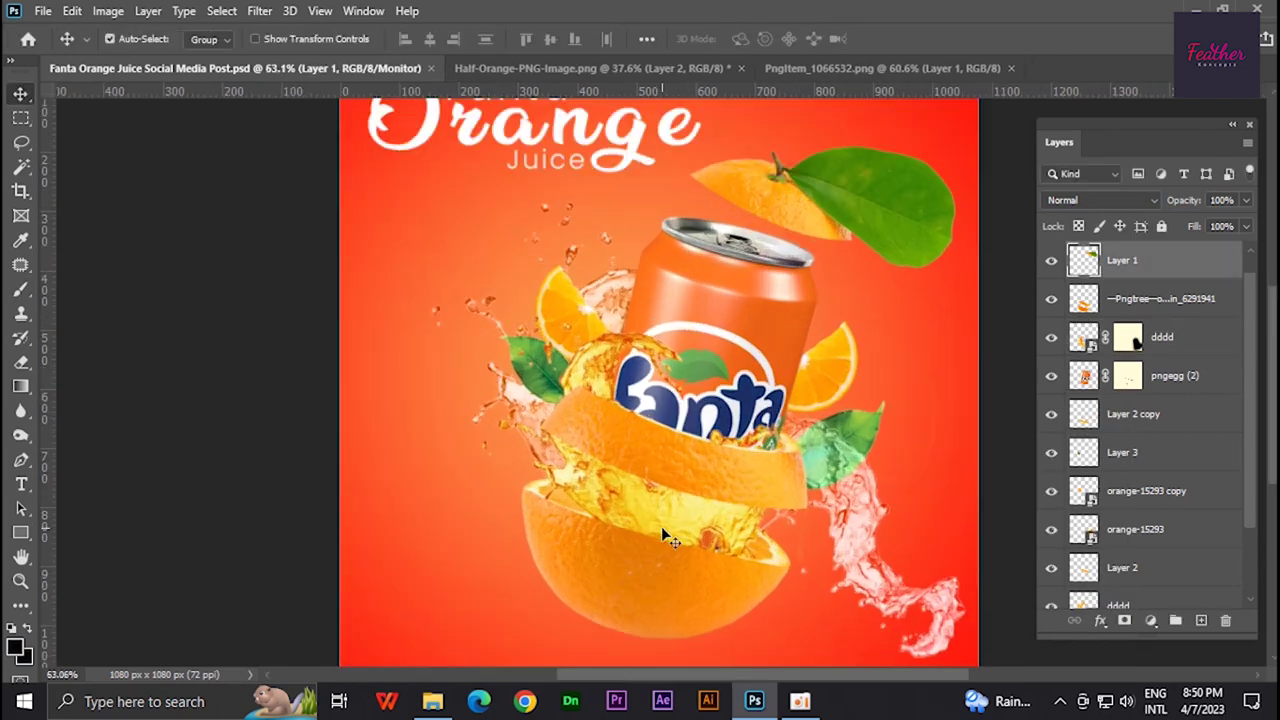
{"action": "scroll", "coordinate": [661, 537], "scroll_direction": "down", "scroll_amount": 2}
{"action": "left_click", "coordinate": [1120, 300]}
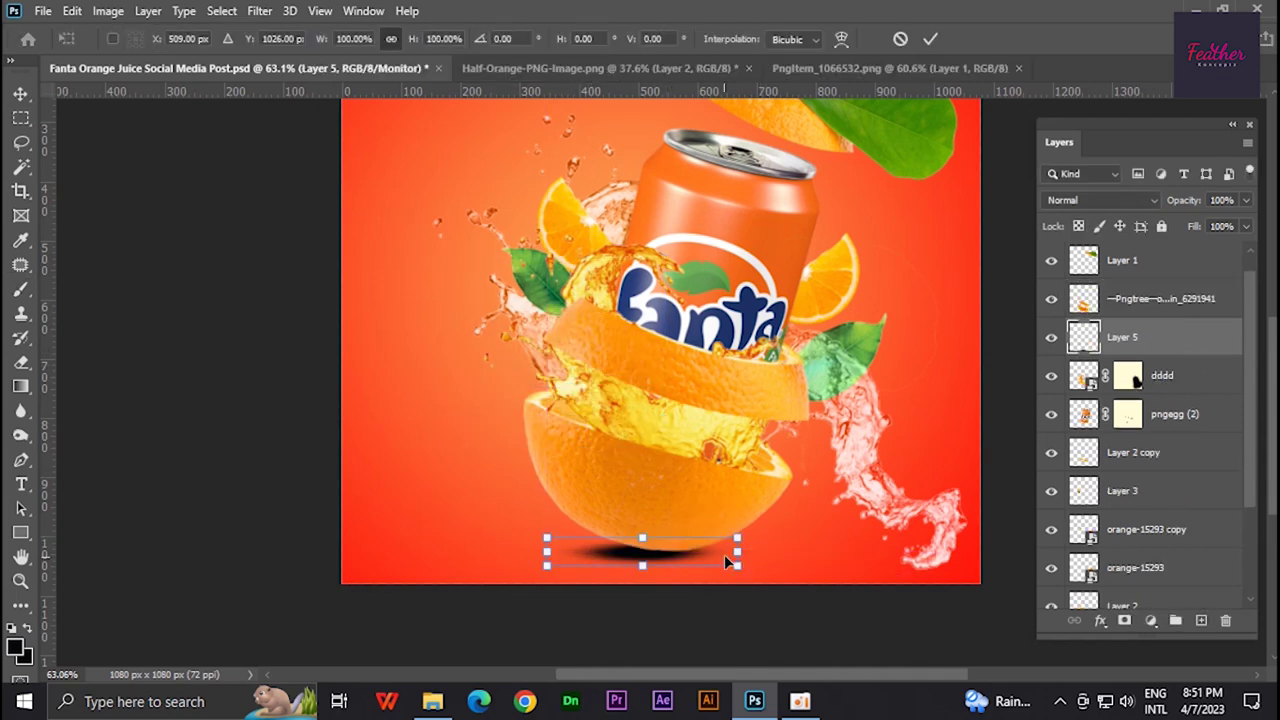
{"action": "scroll", "coordinate": [678, 543], "scroll_direction": "up", "scroll_amount": 2}
Squash the shadow to about 60% height, put it beneath the orange half, and fade its edges.
{"action": "left_click_drag", "start_coordinate": [690, 564], "coordinate": [690, 549]}
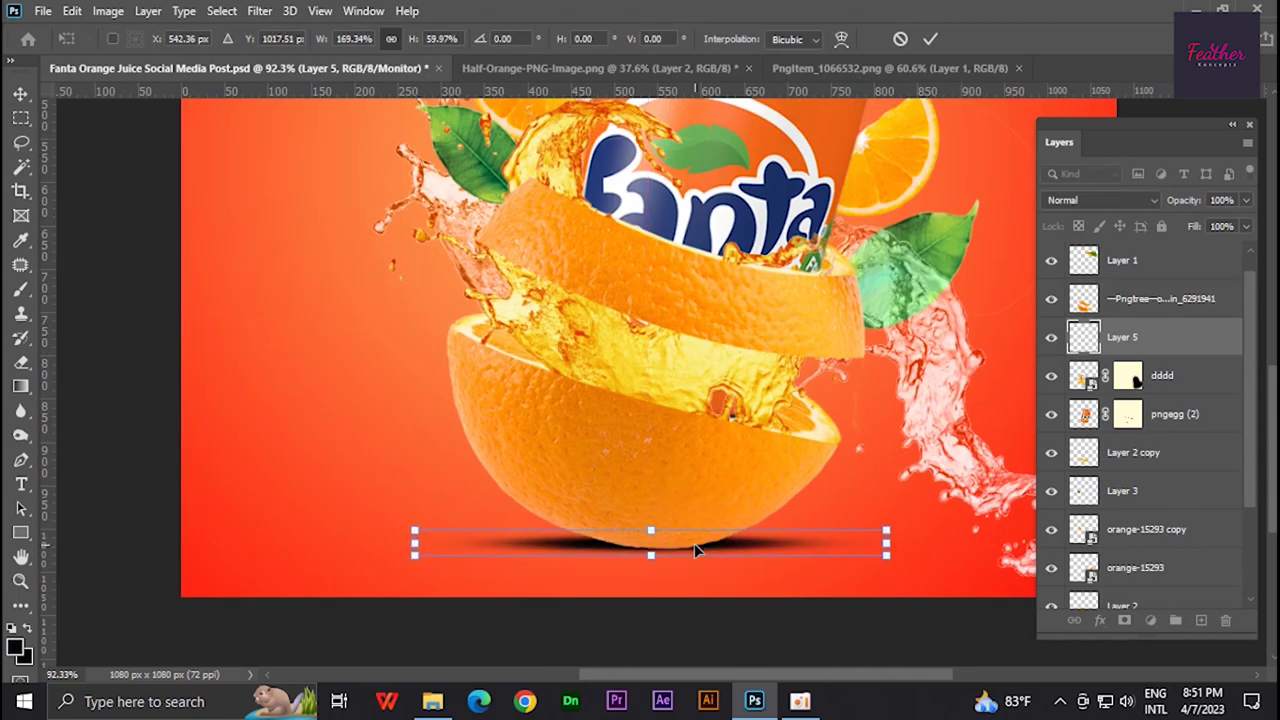
{"action": "key", "text": "Return"}
{"action": "key", "text": "b"}
{"action": "key", "text": "ctrl+bracketright"}
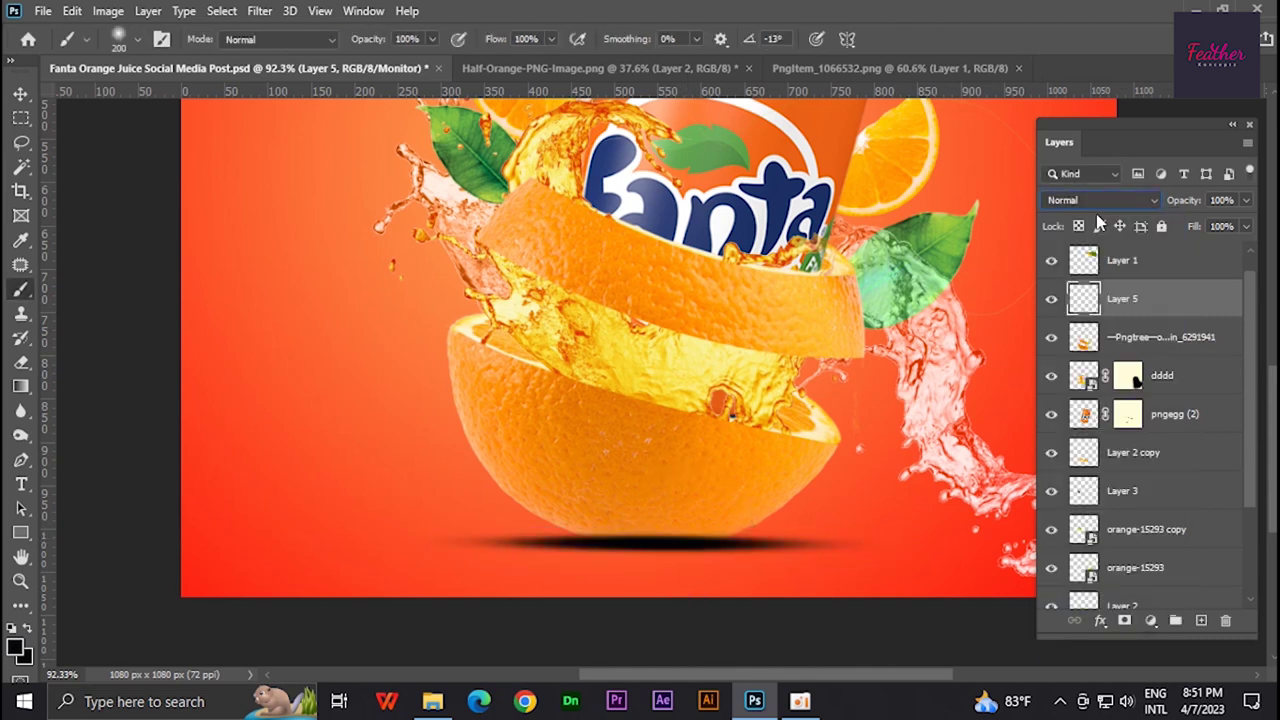
{"action": "left_click_drag", "start_coordinate": [1140, 298], "coordinate": [1178, 355]}
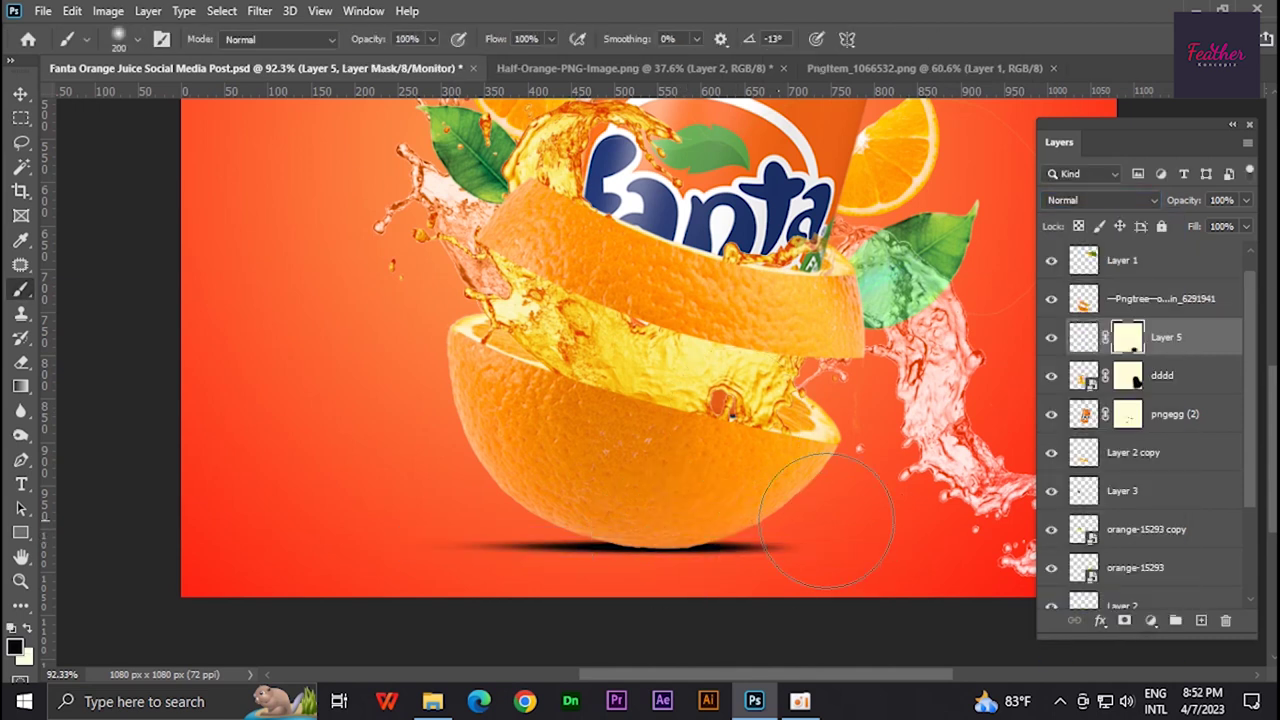
{"action": "type", "text": "50"}
{"action": "key", "text": "Return"}
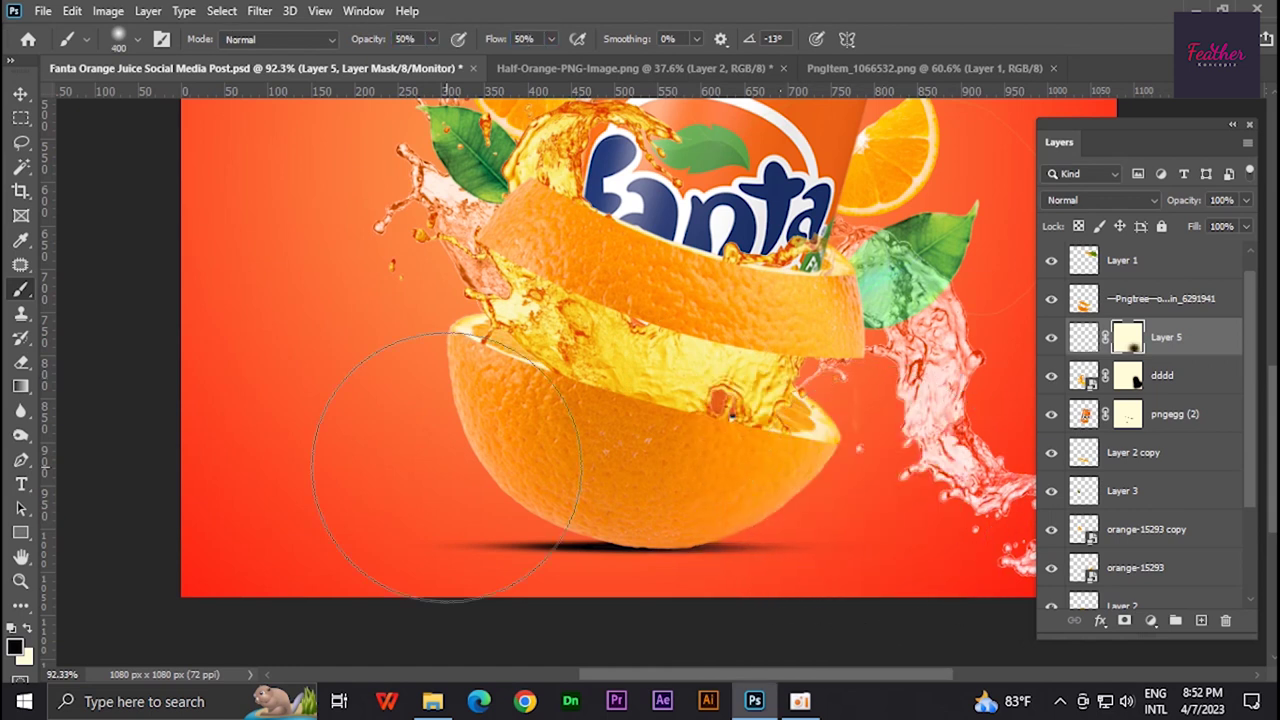
{"action": "scroll", "coordinate": [597, 487], "scroll_direction": "down", "scroll_amount": 2}
{"action": "scroll", "coordinate": [640, 450], "scroll_direction": "down", "scroll_amount": 1}
{"action": "scroll", "coordinate": [678, 425], "scroll_direction": "down", "scroll_amount": 1}
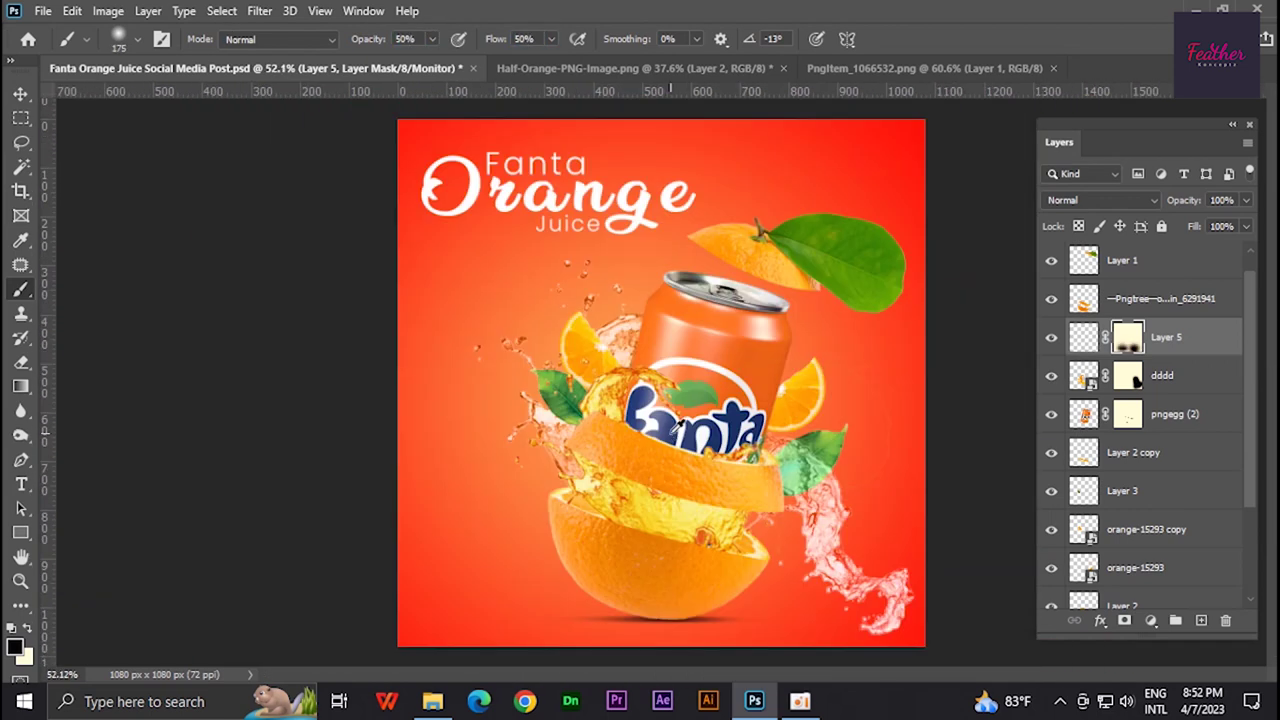
Adjust Gradient Fill 1's spread, reverse setting and scale.
{"action": "key", "text": "v"}
{"action": "scroll", "coordinate": [1150, 450], "scroll_direction": "down", "scroll_amount": 3}
{"action": "double_click", "coordinate": [1083, 600]}
{"action": "mouse_move", "coordinate": [1045, 521]}
{"action": "left_mouse_down"}
{"action": "mouse_move", "coordinate": [1123, 521]}
{"action": "mouse_move", "coordinate": [1085, 521]}
{"action": "left_mouse_up"}
{"action": "left_click", "coordinate": [1015, 521]}
{"action": "left_click", "coordinate": [1057, 497]}
Change the gradient's first colour stop to yellow, making a yellow-to-orange background.
{"action": "left_click", "coordinate": [1063, 399]}
{"action": "double_click", "coordinate": [1211, 457]}
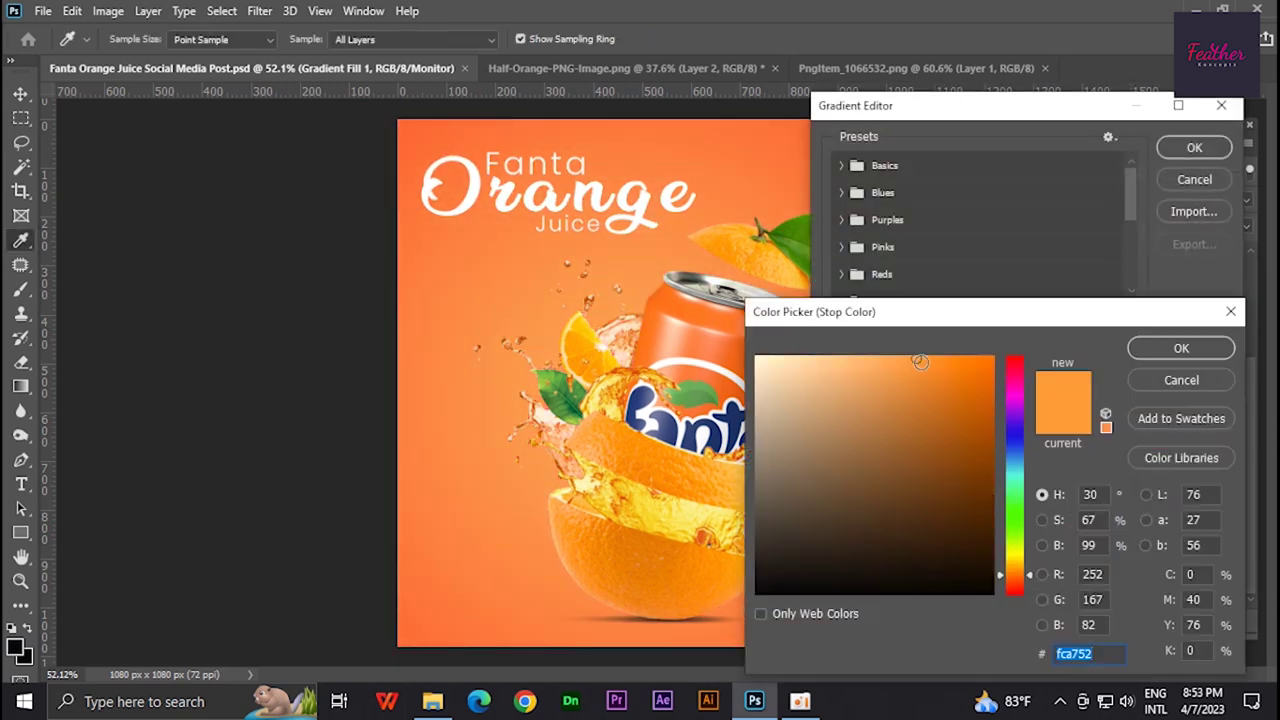
{"action": "left_click_drag", "start_coordinate": [1014, 560], "coordinate": [1014, 575]}
{"action": "left_click_drag", "start_coordinate": [1020, 495], "coordinate": [1016, 555]}
{"action": "left_click", "coordinate": [1181, 348]}
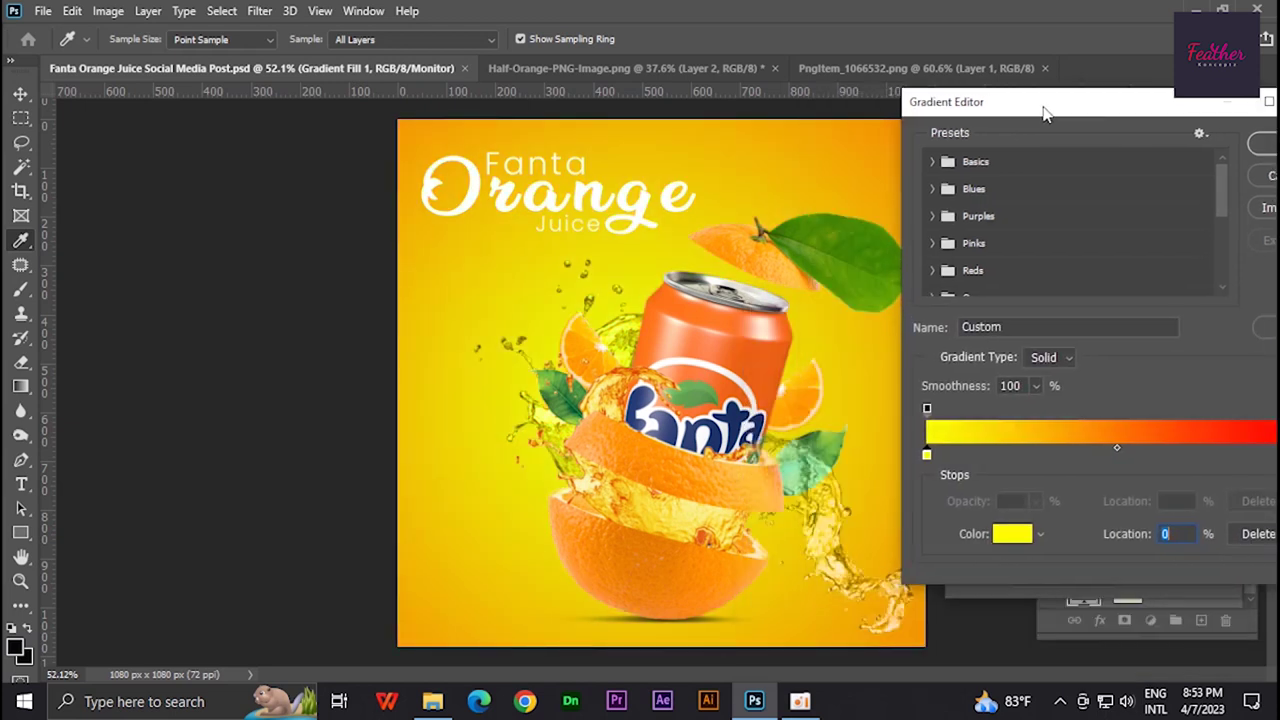
{"action": "left_click_drag", "start_coordinate": [1046, 109], "coordinate": [1016, 109]}
{"action": "left_click", "coordinate": [1166, 150]}
{"action": "key", "text": "Return"}
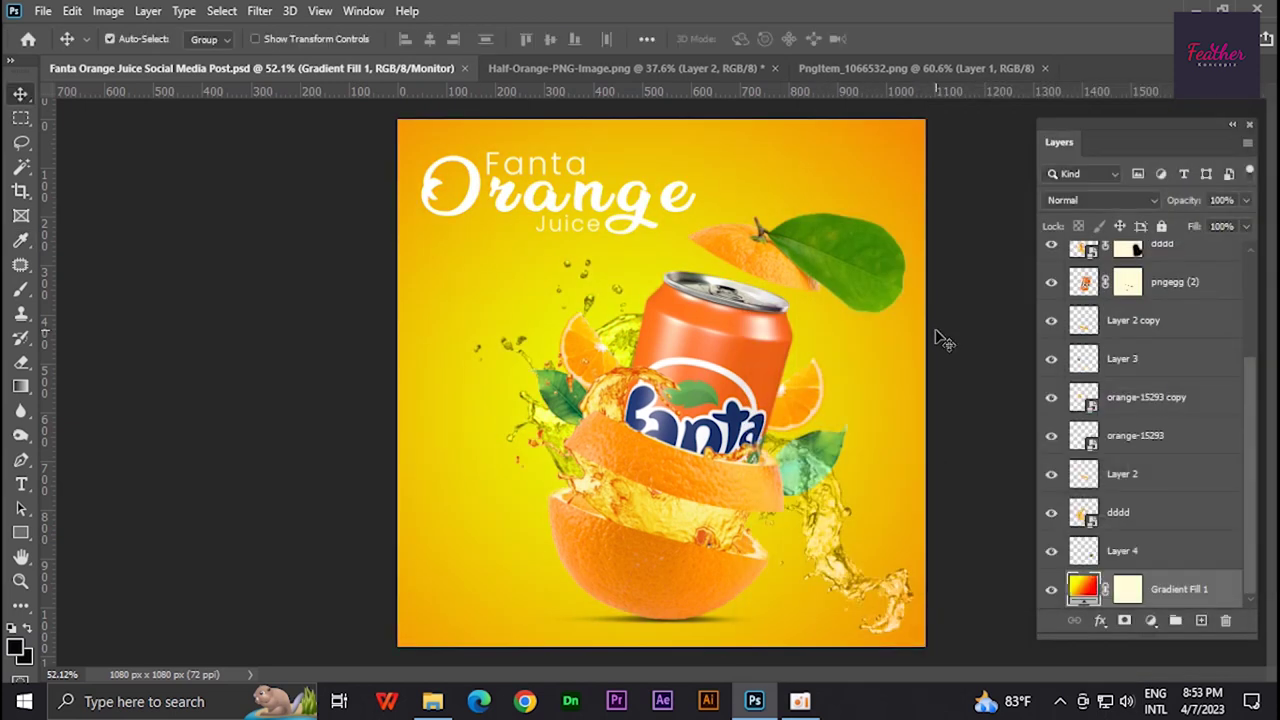
{"action": "left_click", "coordinate": [645, 222]}
Recolour the title text olive green.
{"action": "left_click", "coordinate": [1068, 254]}
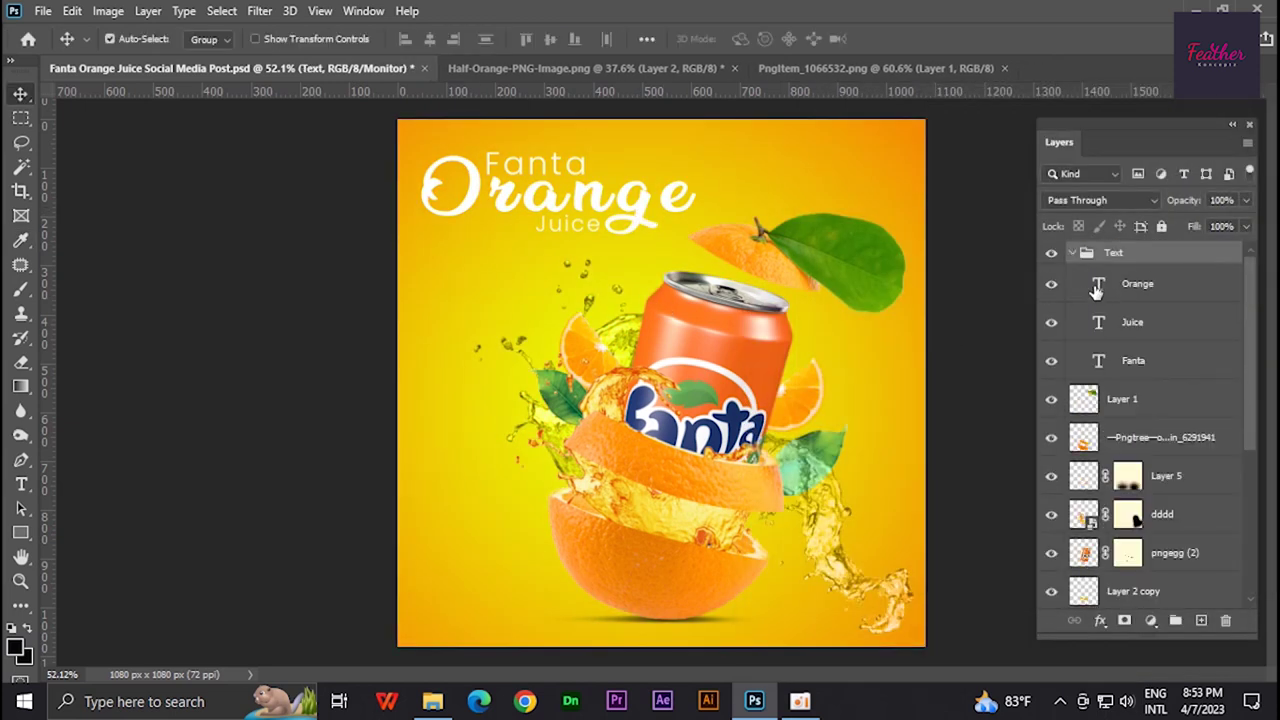
{"action": "double_click", "coordinate": [1098, 284]}
{"action": "left_click", "coordinate": [751, 39]}
{"action": "left_click", "coordinate": [658, 318]}
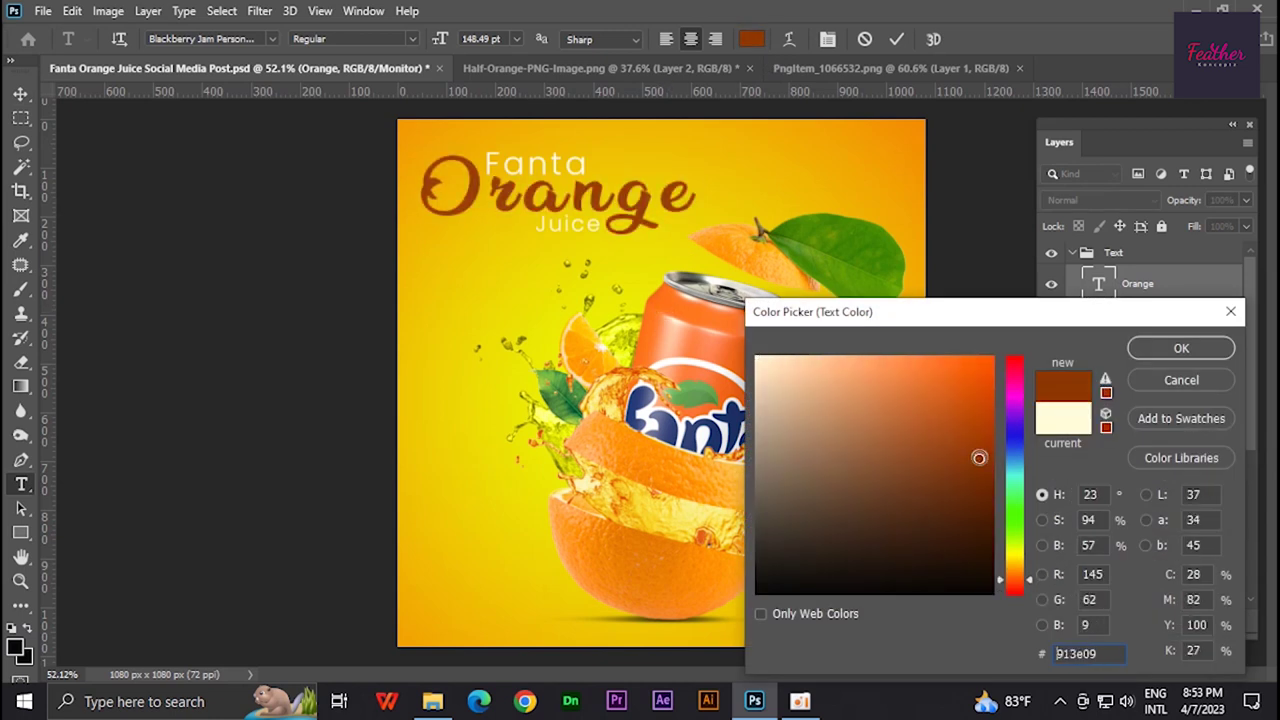
{"action": "left_click_drag", "start_coordinate": [1024, 583], "coordinate": [1024, 545]}
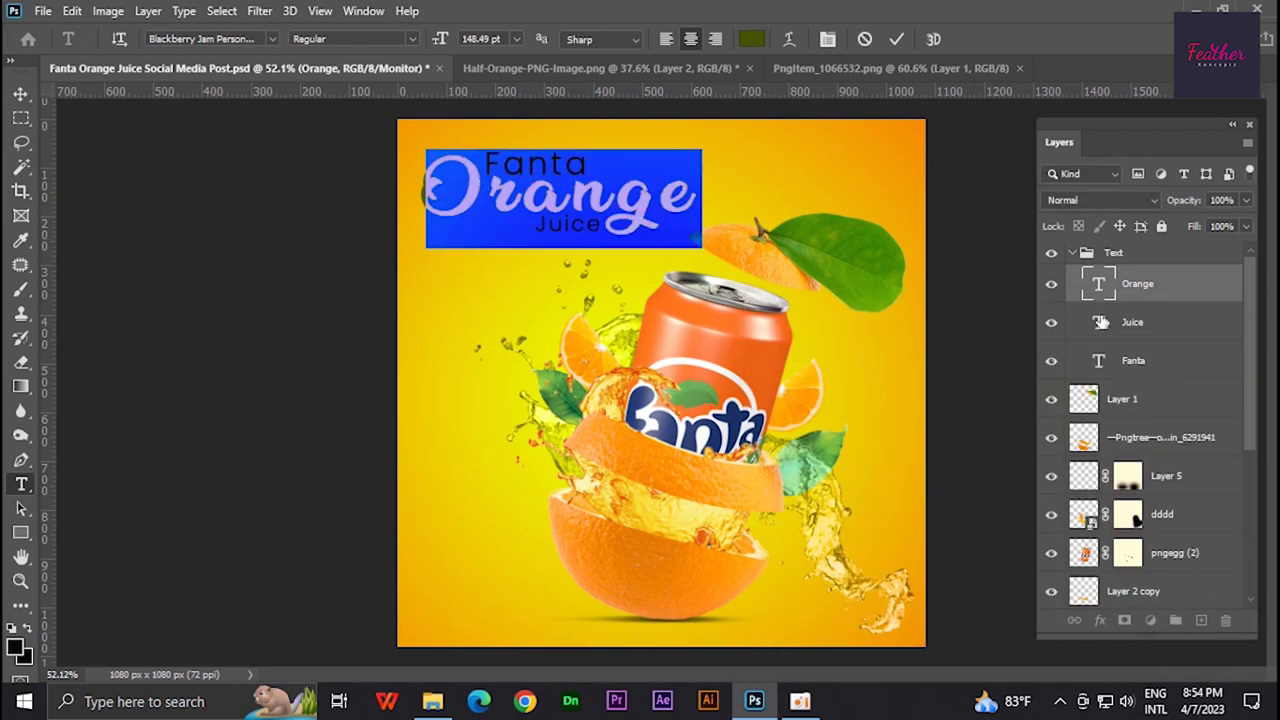
{"action": "left_click", "coordinate": [20, 93]}
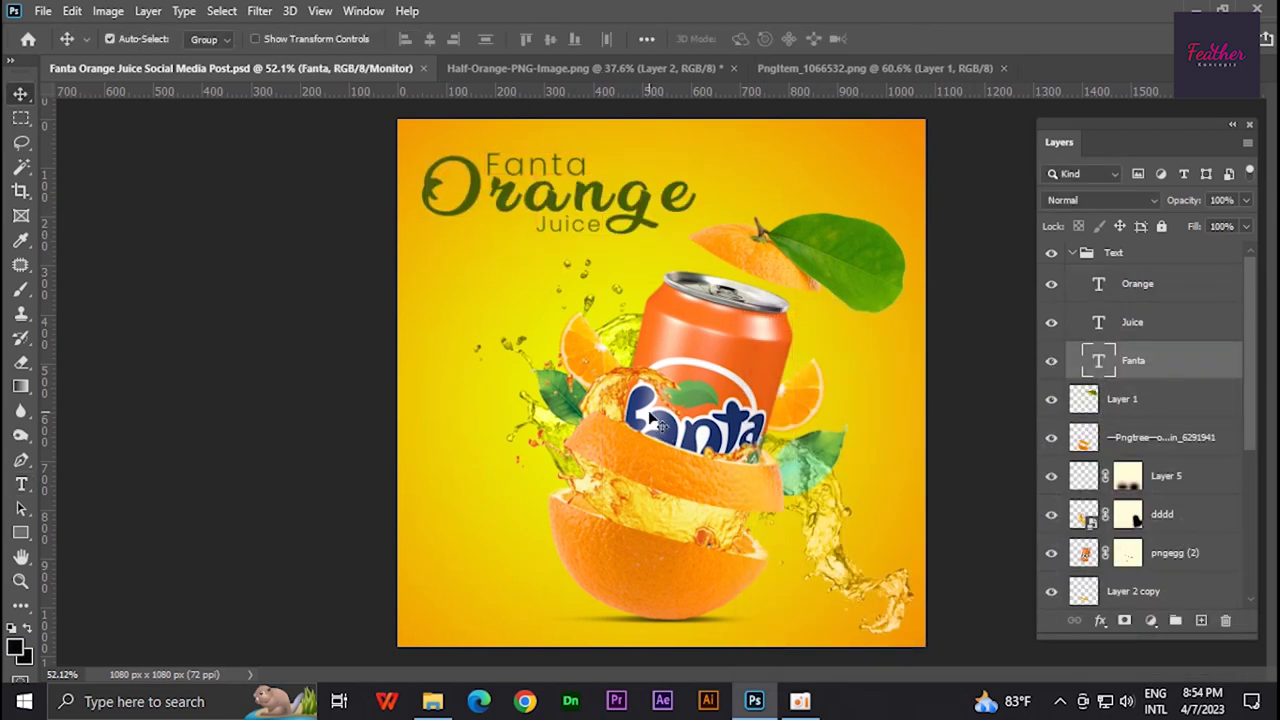
{"action": "left_click", "coordinate": [1072, 252]}
Draw a small olive-green rounded rectangle button at the bottom left.
{"action": "left_click", "coordinate": [20, 532]}
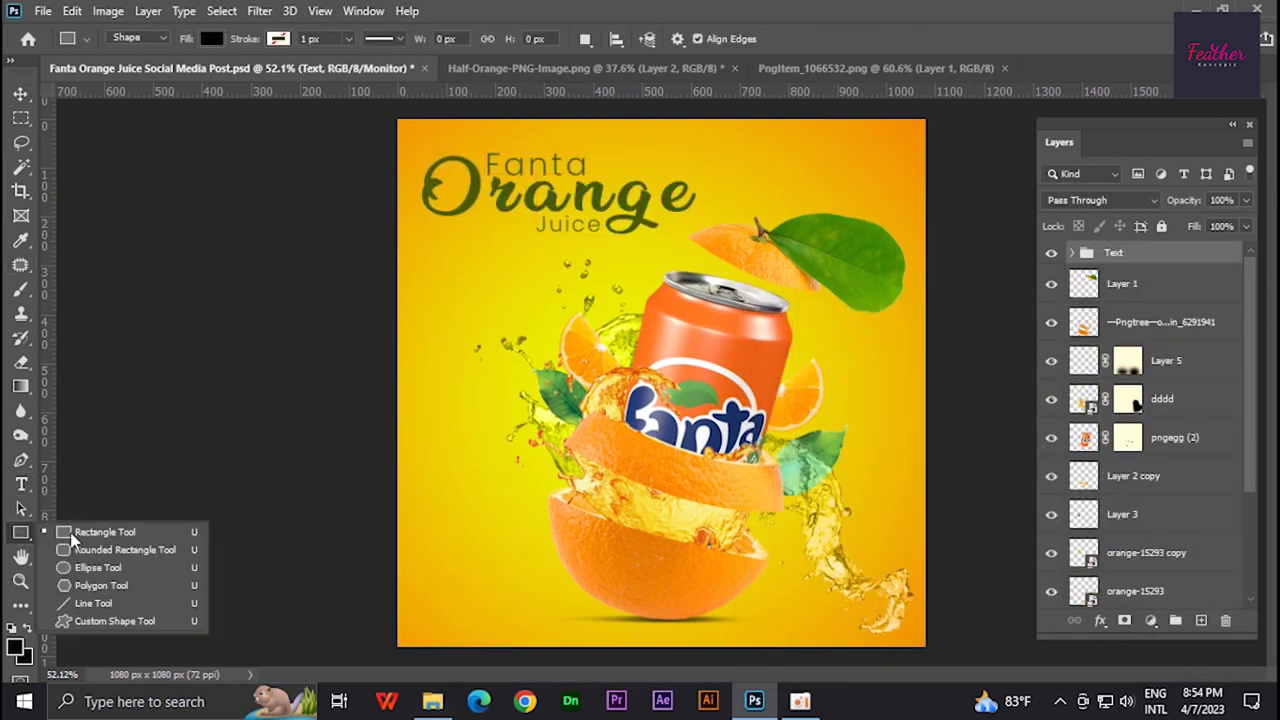
{"action": "left_click", "coordinate": [100, 549]}
{"action": "left_click_drag", "start_coordinate": [422, 613], "coordinate": [505, 630]}
{"action": "left_click", "coordinate": [54, 142]}
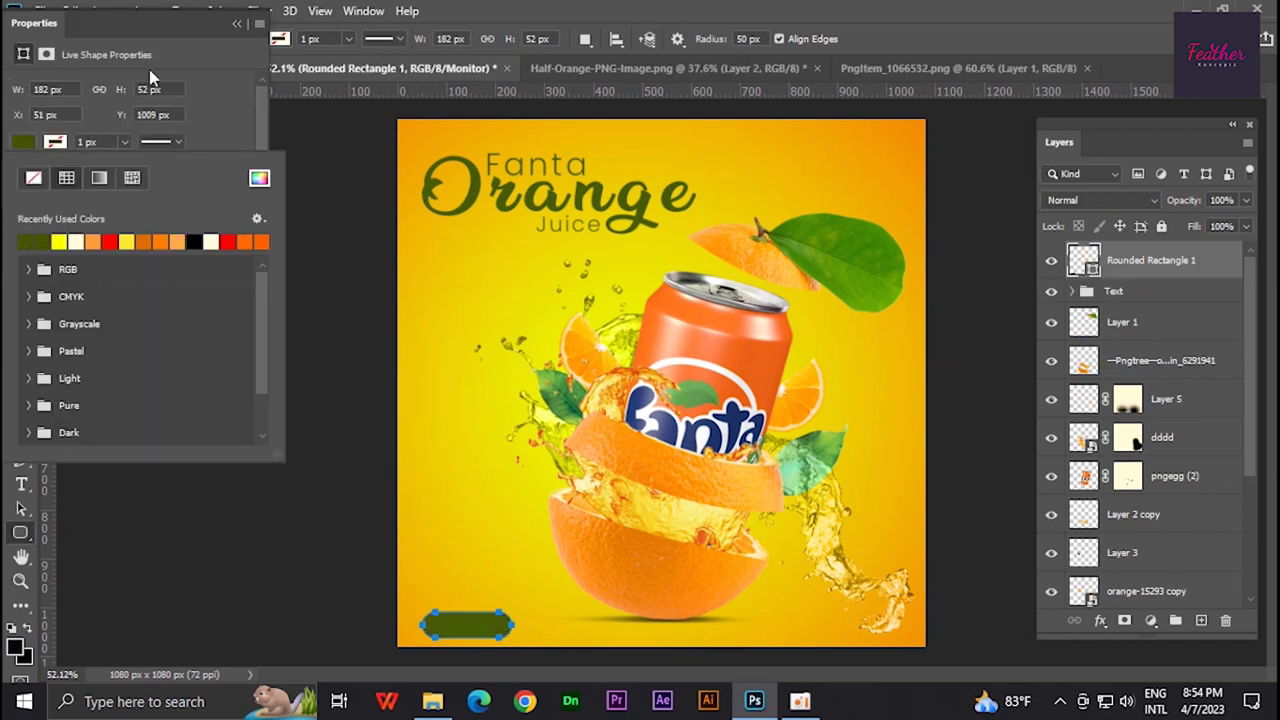
{"action": "left_click", "coordinate": [20, 93]}
Duplicate the Orange text, move it to the bottom, and make it 'Buy Now' in Poppins Bold.
{"action": "left_click", "coordinate": [1072, 291]}
{"action": "left_click", "coordinate": [1137, 322]}
{"action": "key", "text": "ctrl+j"}
{"action": "left_click_drag", "start_coordinate": [568, 201], "coordinate": [595, 556]}
{"action": "type", "text": "t"}
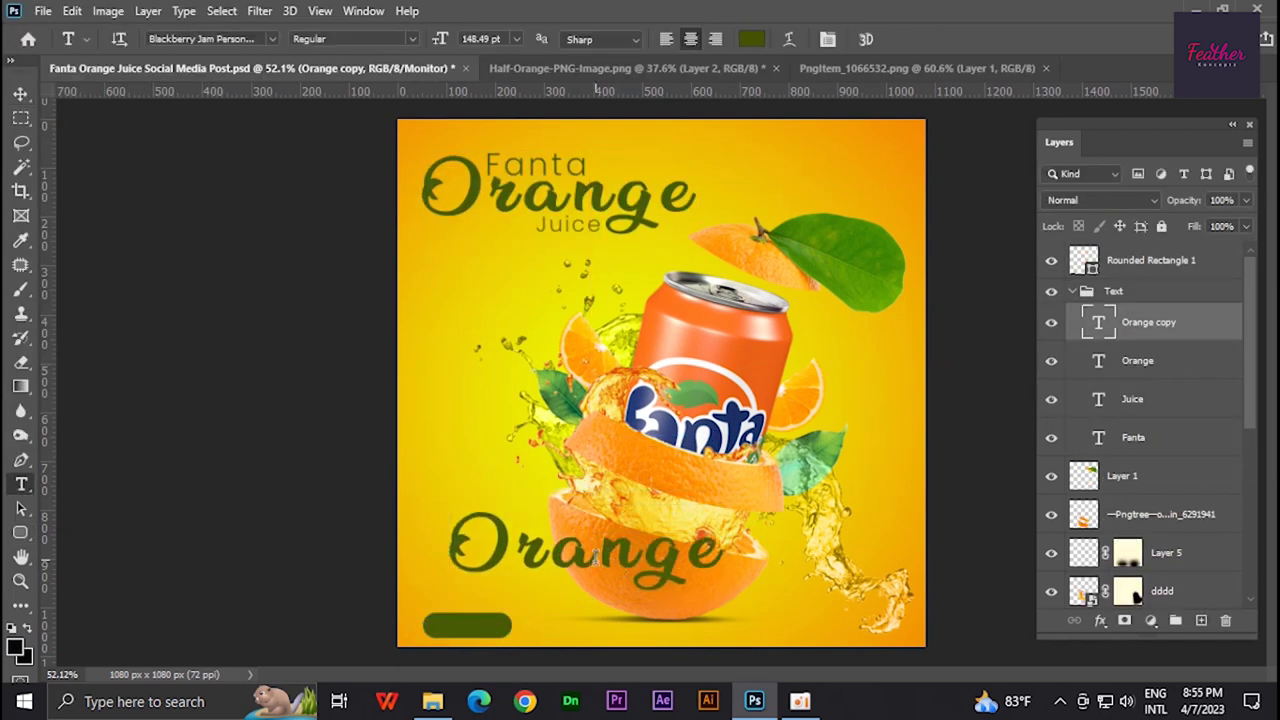
{"action": "type", "text": " Now"}
{"action": "key", "text": "ctrl+a"}
{"action": "left_click", "coordinate": [271, 38]}
{"action": "left_click", "coordinate": [200, 165]}
{"action": "left_click", "coordinate": [411, 38]}
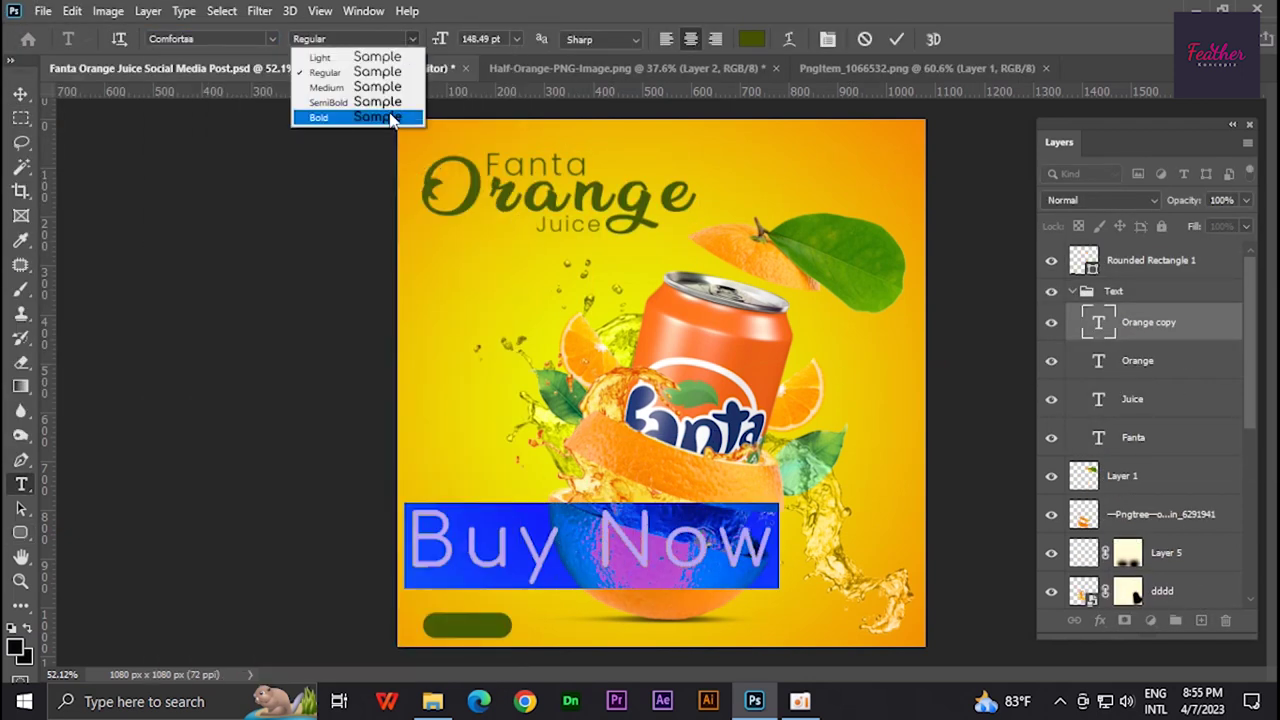
{"action": "left_click", "coordinate": [320, 117]}
{"action": "left_click", "coordinate": [349, 77]}
{"action": "key", "text": "ctrl+Return"}
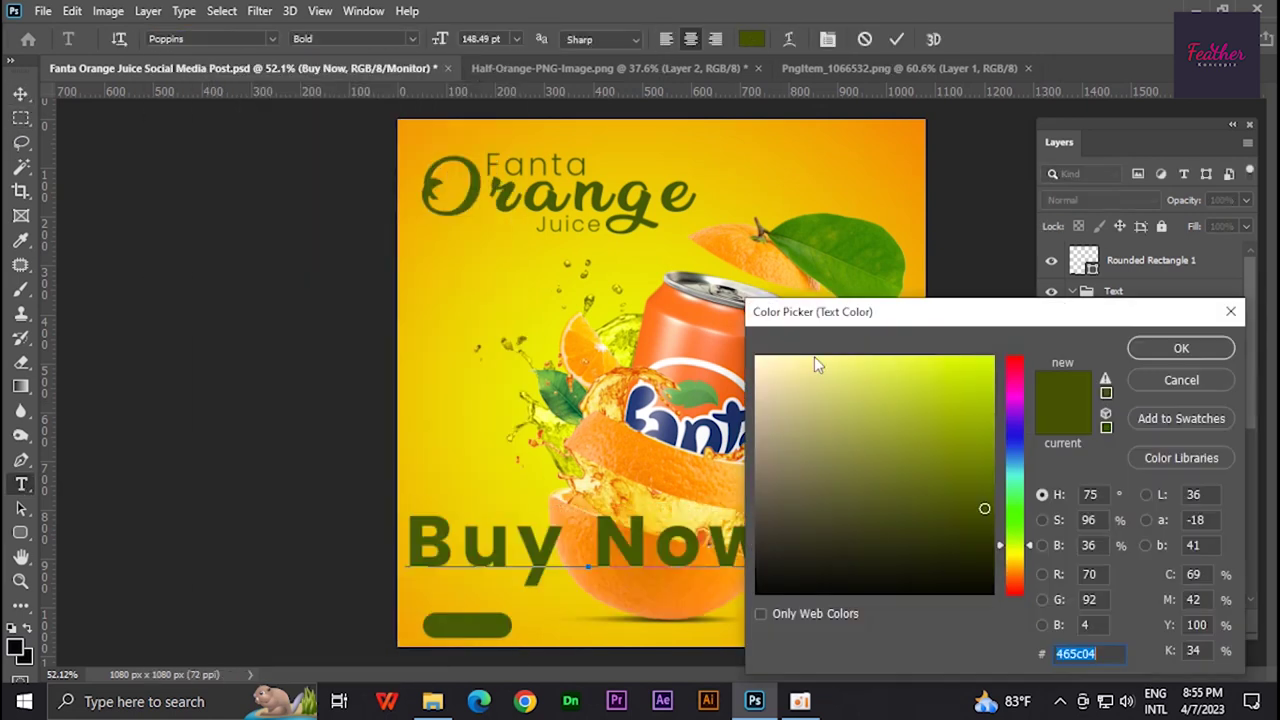
Make the Buy Now text white, scale it onto the button, and place the button shape beneath it.
{"action": "key", "text": "Return"}
{"action": "key", "text": "ctrl+t"}
{"action": "mouse_move", "coordinate": [772, 588]}
{"action": "left_mouse_down"}
{"action": "mouse_move", "coordinate": [492, 566]}
{"action": "mouse_move", "coordinate": [467, 625]}
{"action": "left_mouse_up"}
{"action": "key", "text": "Return"}
{"action": "left_click_drag", "start_coordinate": [1150, 260], "coordinate": [1150, 456]}
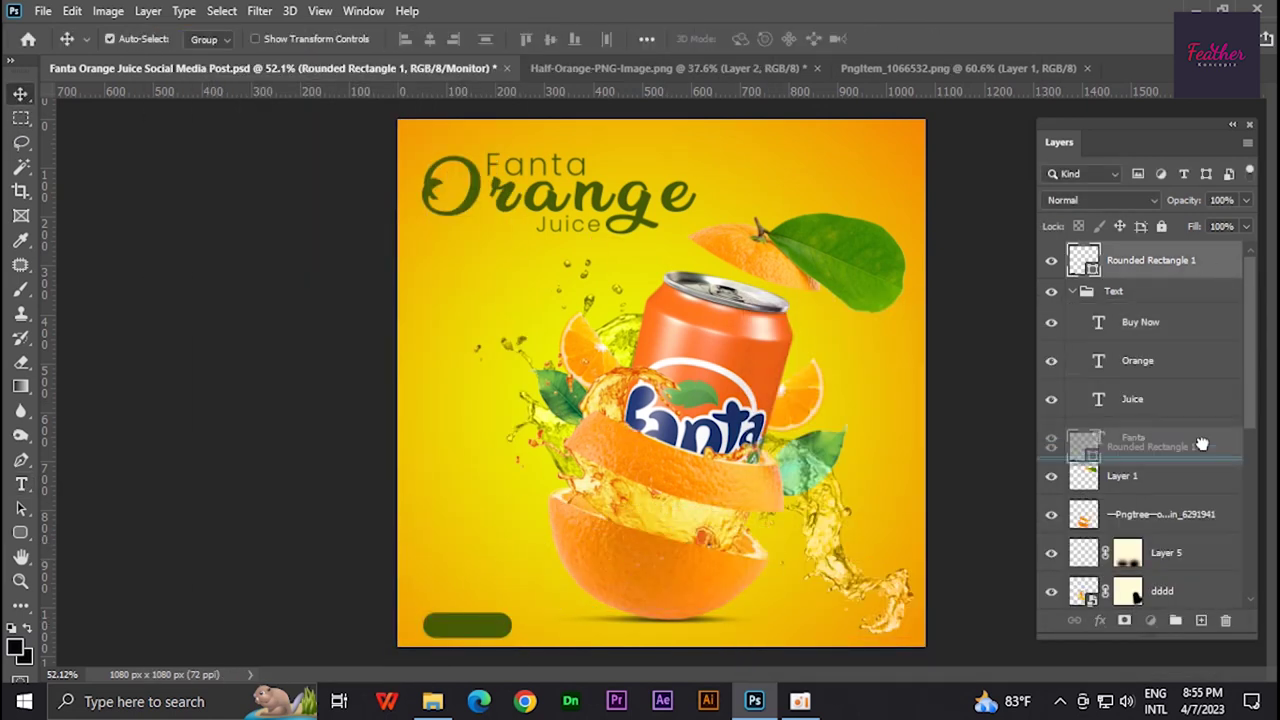
{"action": "scroll", "coordinate": [513, 465], "scroll_direction": "up", "scroll_amount": 5}
{"action": "scroll", "coordinate": [513, 465], "scroll_direction": "up", "scroll_amount": 3}
{"action": "left_click", "coordinate": [511, 514]}
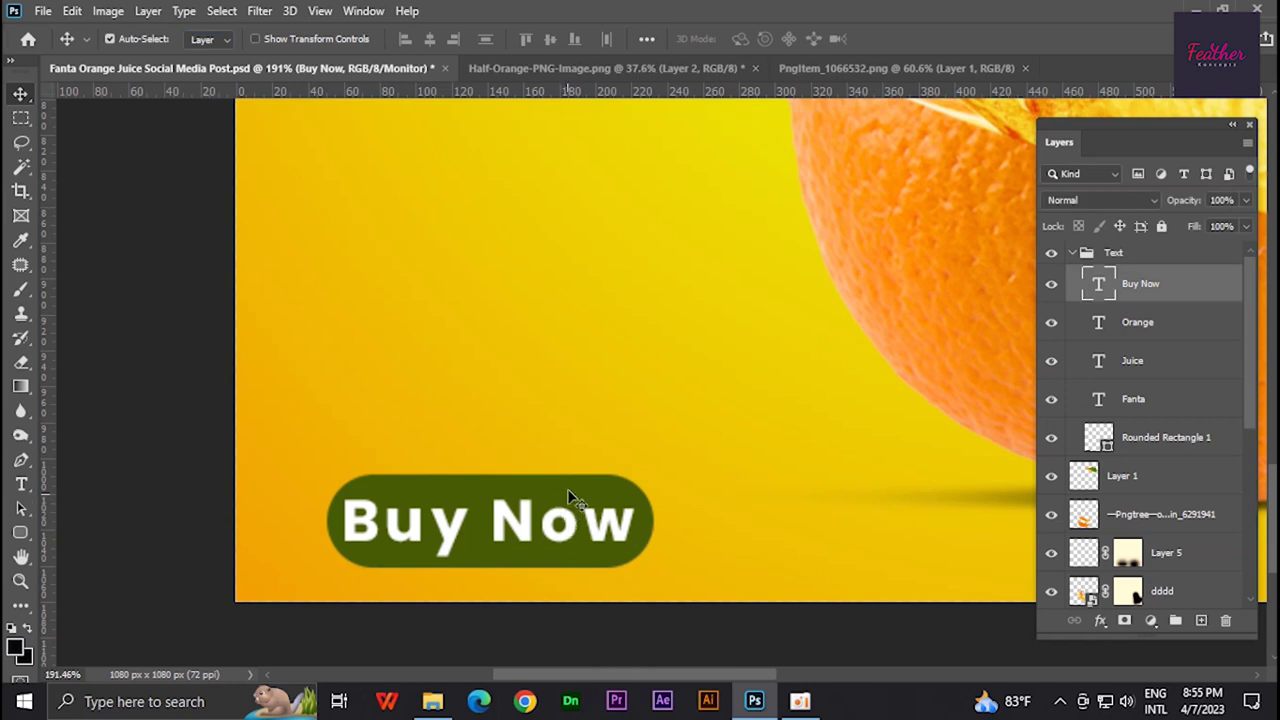
{"action": "key", "text": "ctrl+t"}
{"action": "key", "text": "Return"}
{"action": "scroll", "coordinate": [643, 517], "scroll_direction": "down", "scroll_amount": 5}
{"action": "scroll", "coordinate": [520, 500], "scroll_direction": "down", "scroll_amount": 1}
Move the background radial gradient's centre and shift one of its colour stops.
{"action": "double_click", "coordinate": [502, 437]}
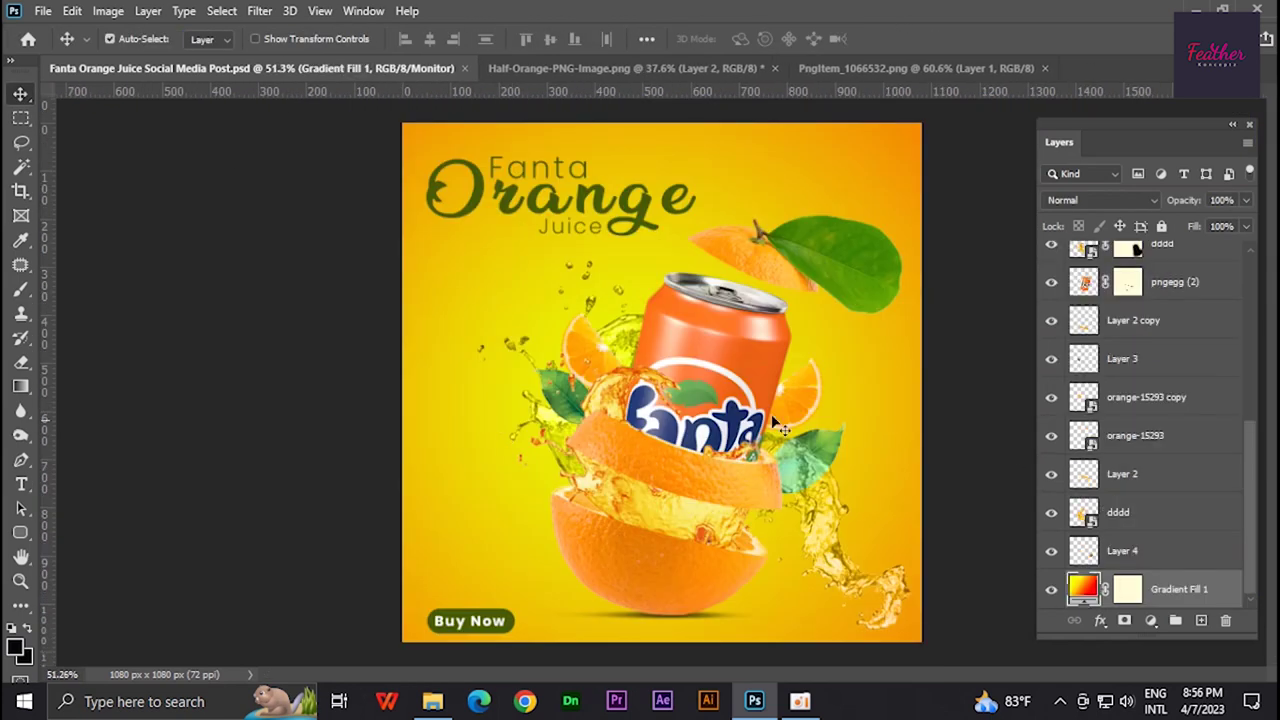
{"action": "mouse_move", "coordinate": [505, 305]}
{"action": "left_mouse_down"}
{"action": "mouse_move", "coordinate": [514, 277]}
{"action": "mouse_move", "coordinate": [770, 358]}
{"action": "left_mouse_up"}
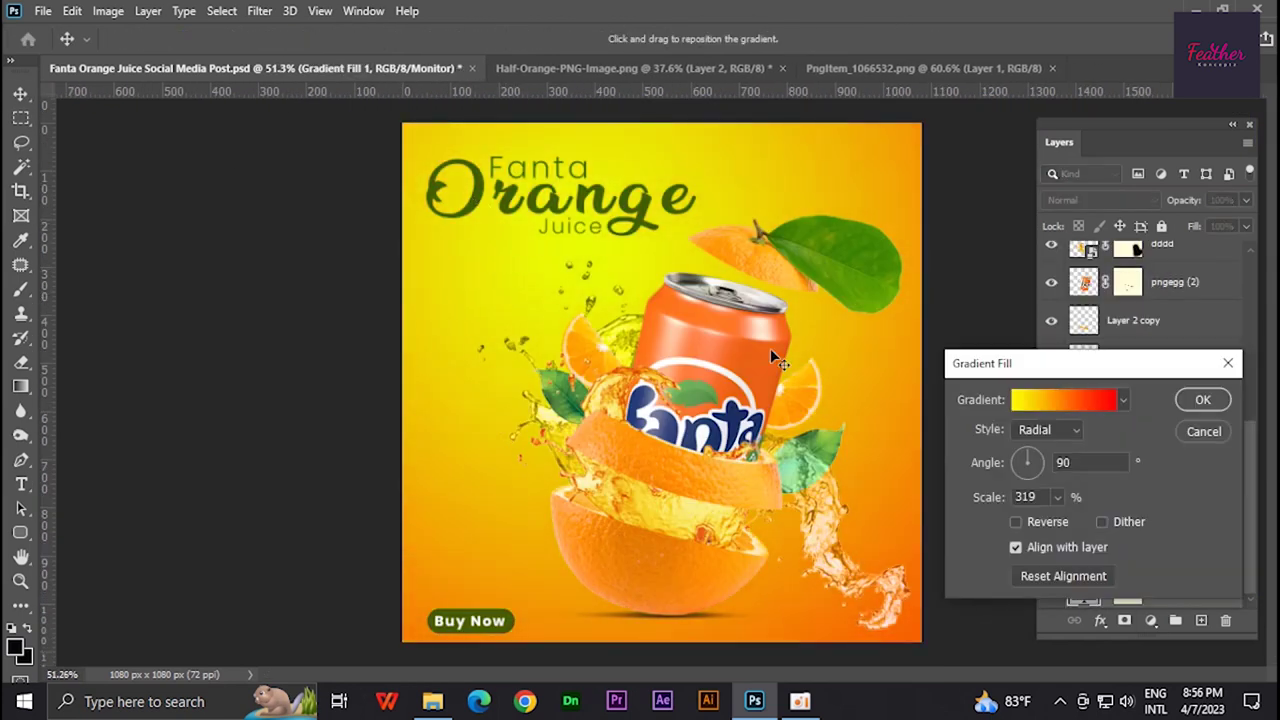
{"action": "left_click", "coordinate": [1098, 400]}
{"action": "left_click_drag", "start_coordinate": [1029, 465], "coordinate": [1054, 465]}
{"action": "key", "text": "Return"}
{"action": "key", "text": "Return"}
{"action": "key", "text": "v"}
Bring in the water-droplets image in Color Dodge, shrink it, and duplicate copies across the poster.
{"action": "key", "text": "alt+Tab"}
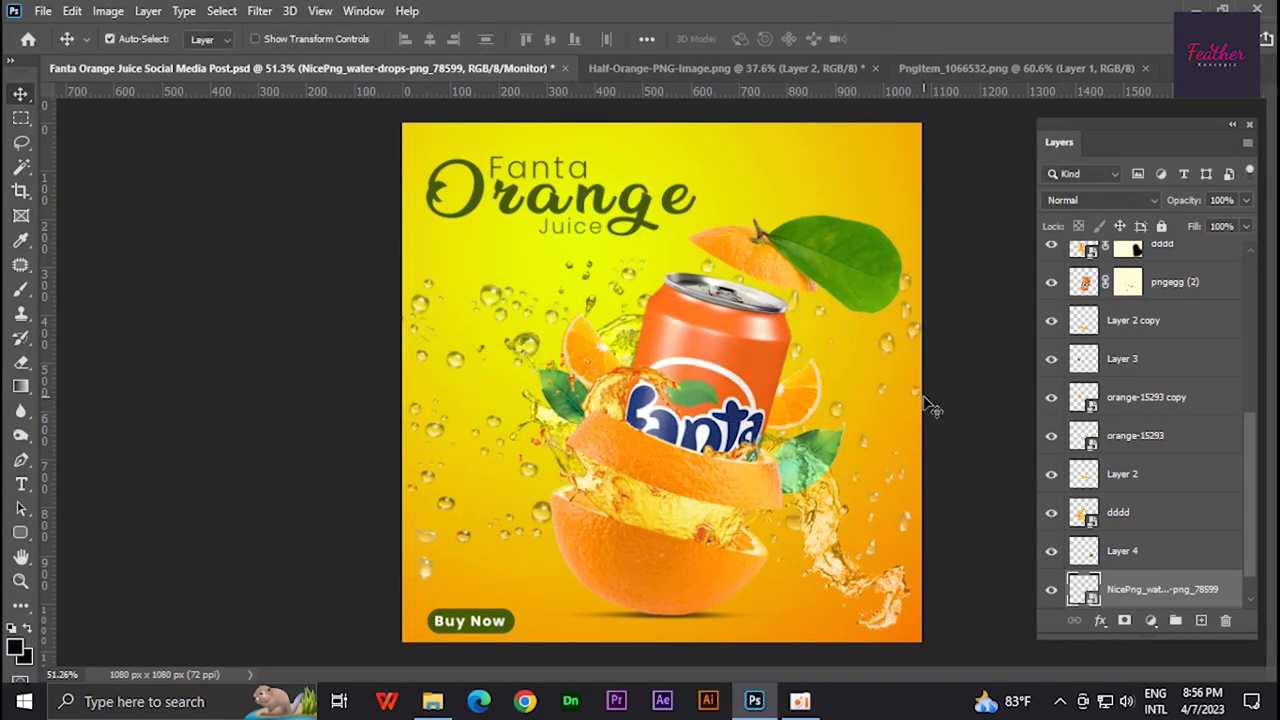
{"action": "left_click", "coordinate": [1100, 200]}
{"action": "left_click", "coordinate": [1075, 288]}
{"action": "key", "text": "ctrl+t"}
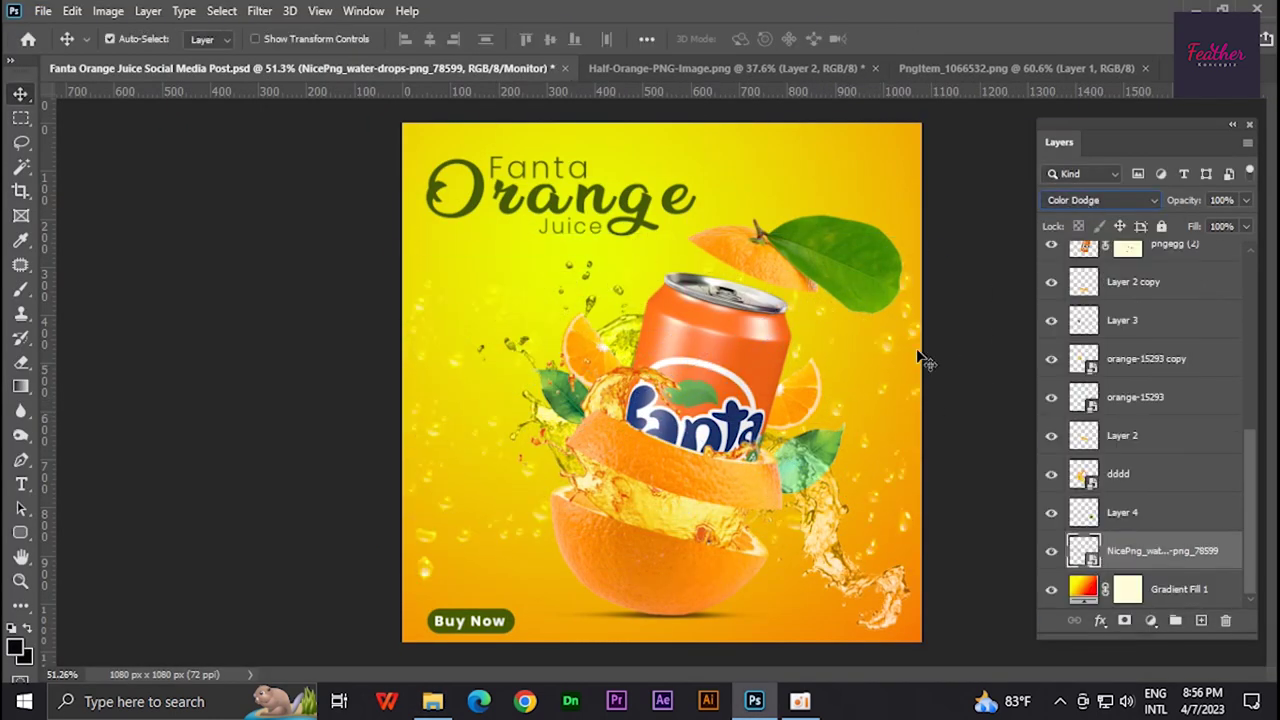
{"action": "left_click_drag", "start_coordinate": [920, 358], "coordinate": [704, 395]}
{"action": "key", "text": "Return"}
{"action": "mouse_move", "coordinate": [488, 510]}
{"action": "left_mouse_down"}
{"action": "mouse_move", "coordinate": [905, 474]}
{"action": "mouse_move", "coordinate": [598, 240]}
{"action": "left_mouse_up"}
{"action": "key", "text": "ctrl+j"}
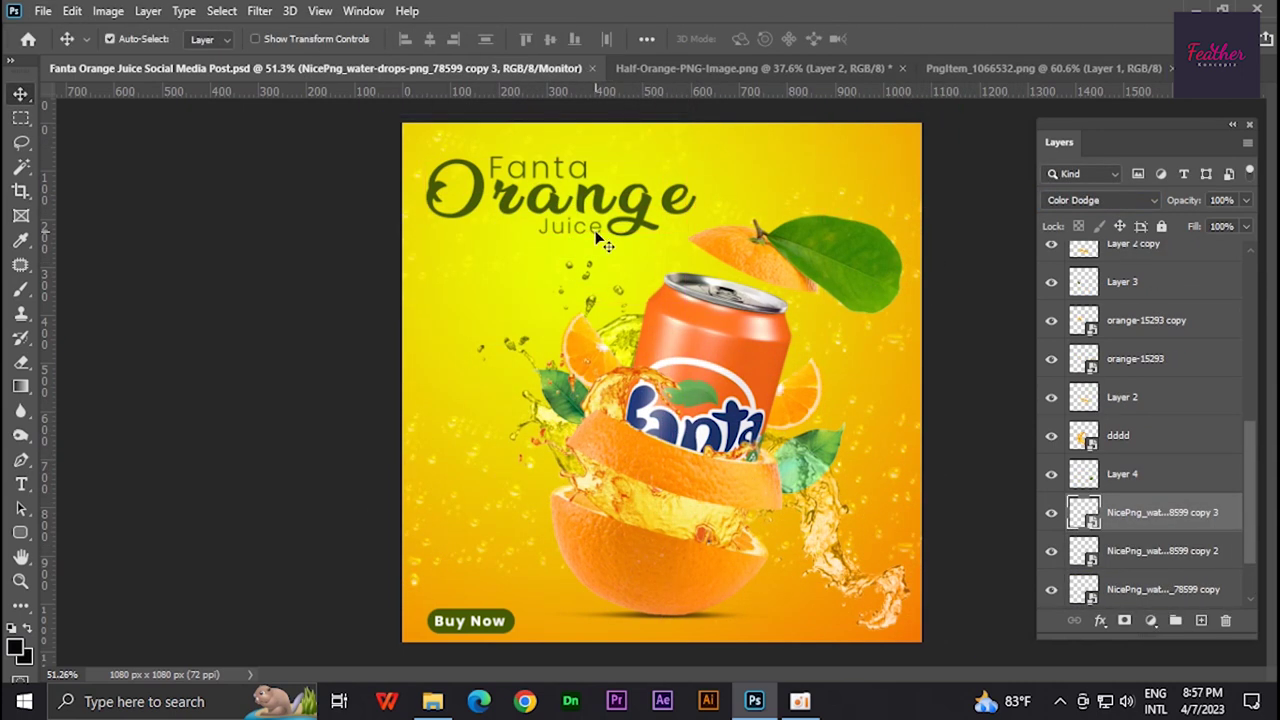
Add leaves around the poster edges, giving one a 3.7 pixel Gaussian Blur.
{"action": "left_click", "coordinate": [880, 68]}
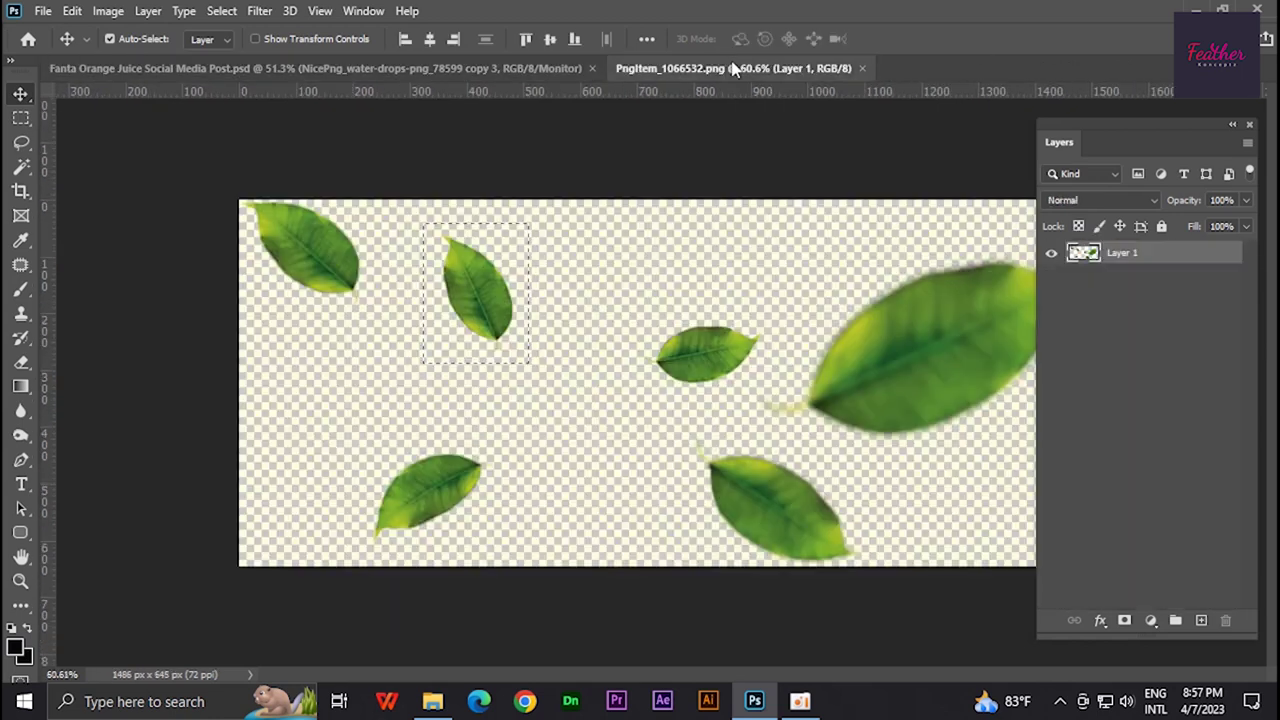
{"action": "mouse_move", "coordinate": [480, 290]}
{"action": "left_mouse_down"}
{"action": "mouse_move", "coordinate": [886, 175]}
{"action": "mouse_move", "coordinate": [468, 409]}
{"action": "left_mouse_up"}
{"action": "key", "text": "ctrl+j"}
{"action": "key", "text": "ctrl+j"}
{"action": "key", "text": "ctrl+t"}
{"action": "key", "text": "Return"}
{"action": "left_click", "coordinate": [259, 10]}
{"action": "left_click", "coordinate": [540, 302]}
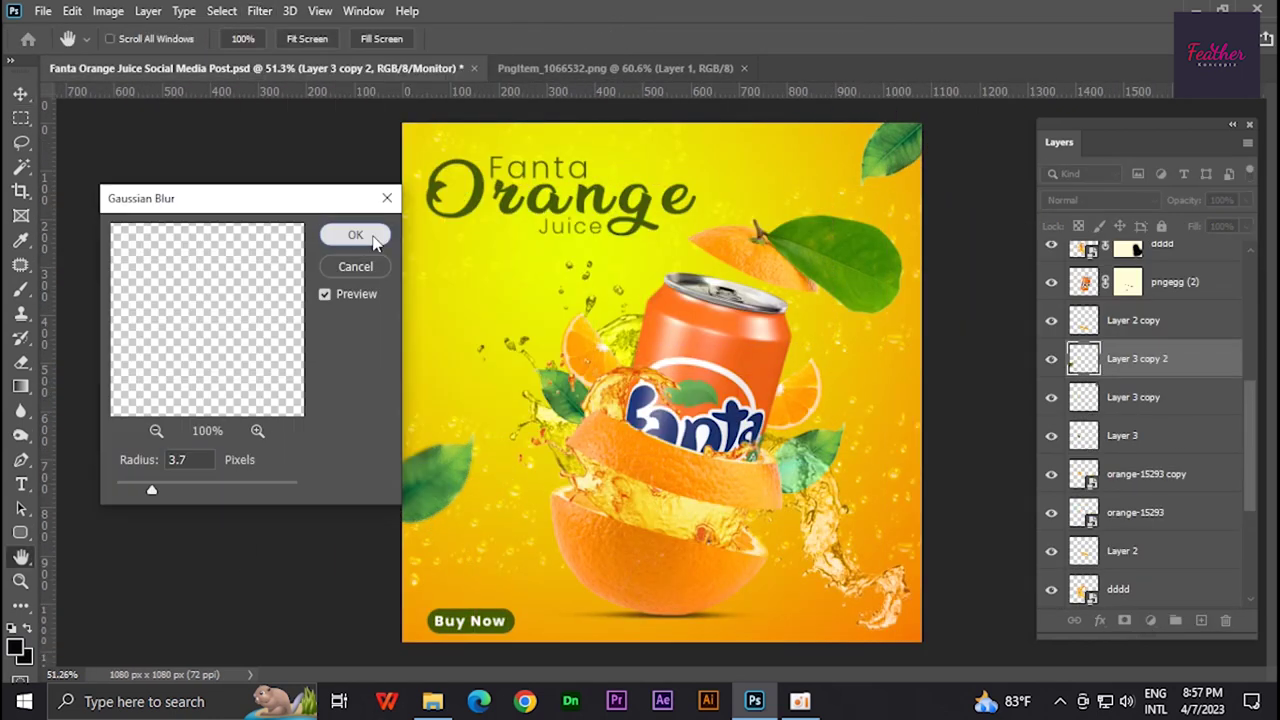
{"action": "left_click", "coordinate": [354, 234]}
{"action": "left_click_drag", "start_coordinate": [435, 470], "coordinate": [900, 160], "text": "alt"}
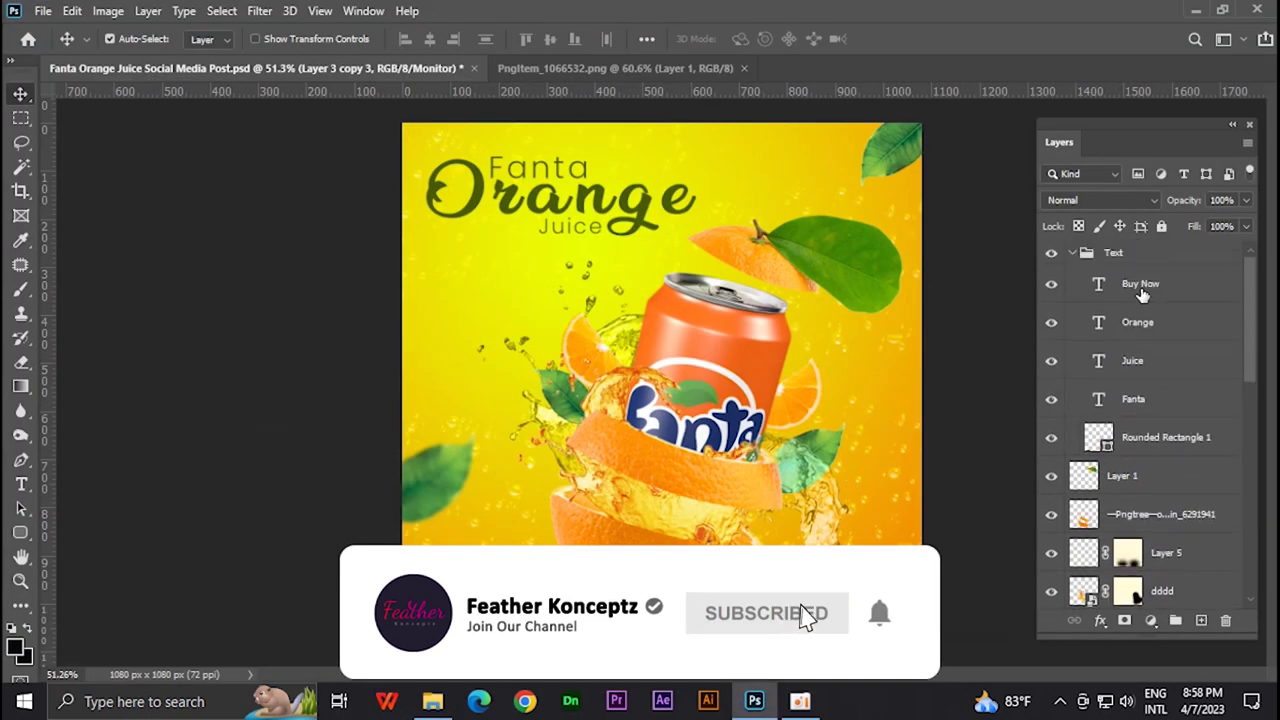
Add a Color Balance layer (+38 red, +12 green, +10 blue), then a Color Lookup layer with a 3D LUT.
{"action": "left_click", "coordinate": [1150, 620]}
{"action": "left_click", "coordinate": [1190, 450]}
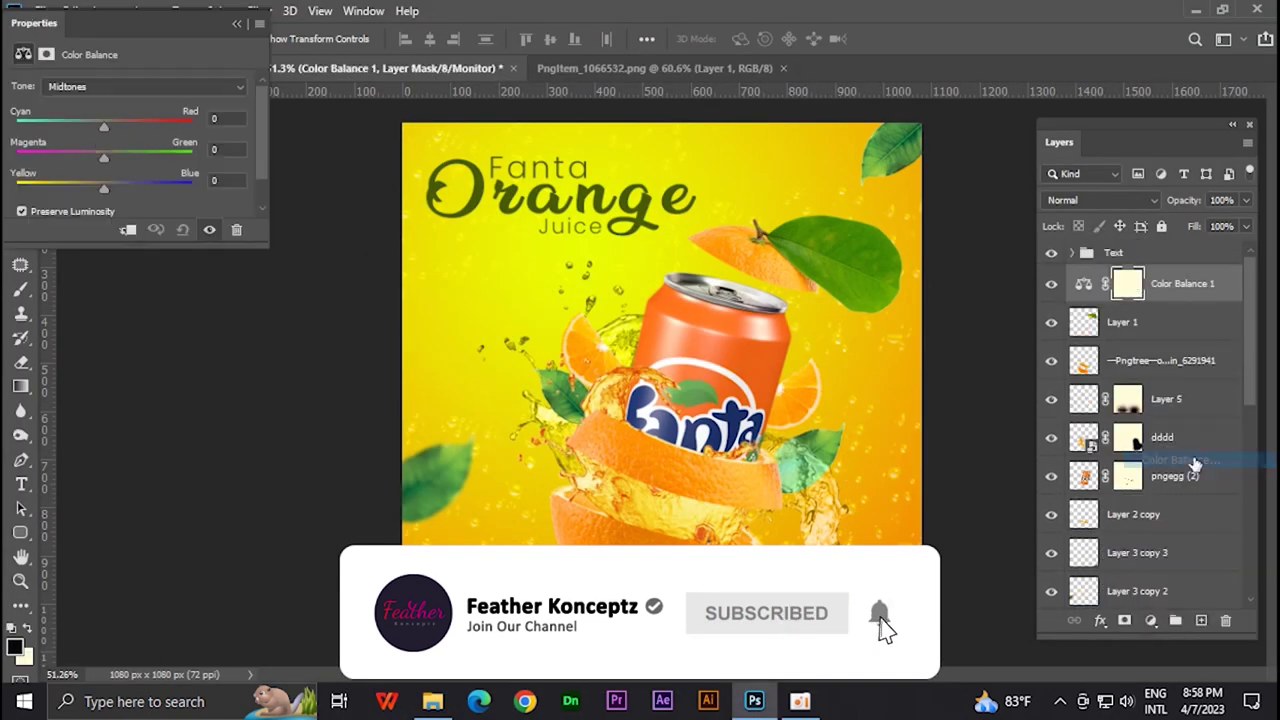
{"action": "mouse_move", "coordinate": [127, 163]}
{"action": "left_mouse_down"}
{"action": "mouse_move", "coordinate": [114, 161]}
{"action": "mouse_move", "coordinate": [115, 195]}
{"action": "left_mouse_up"}
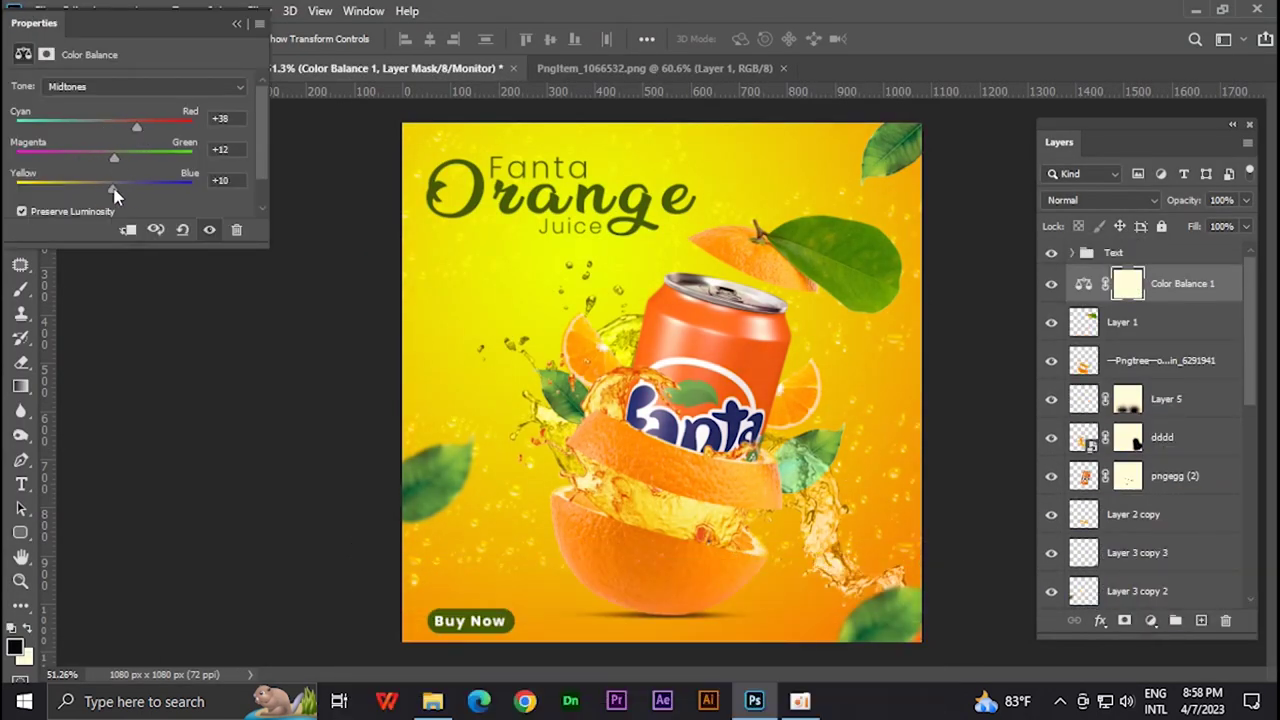
{"action": "left_click", "coordinate": [1152, 620]}
{"action": "left_click", "coordinate": [189, 81]}
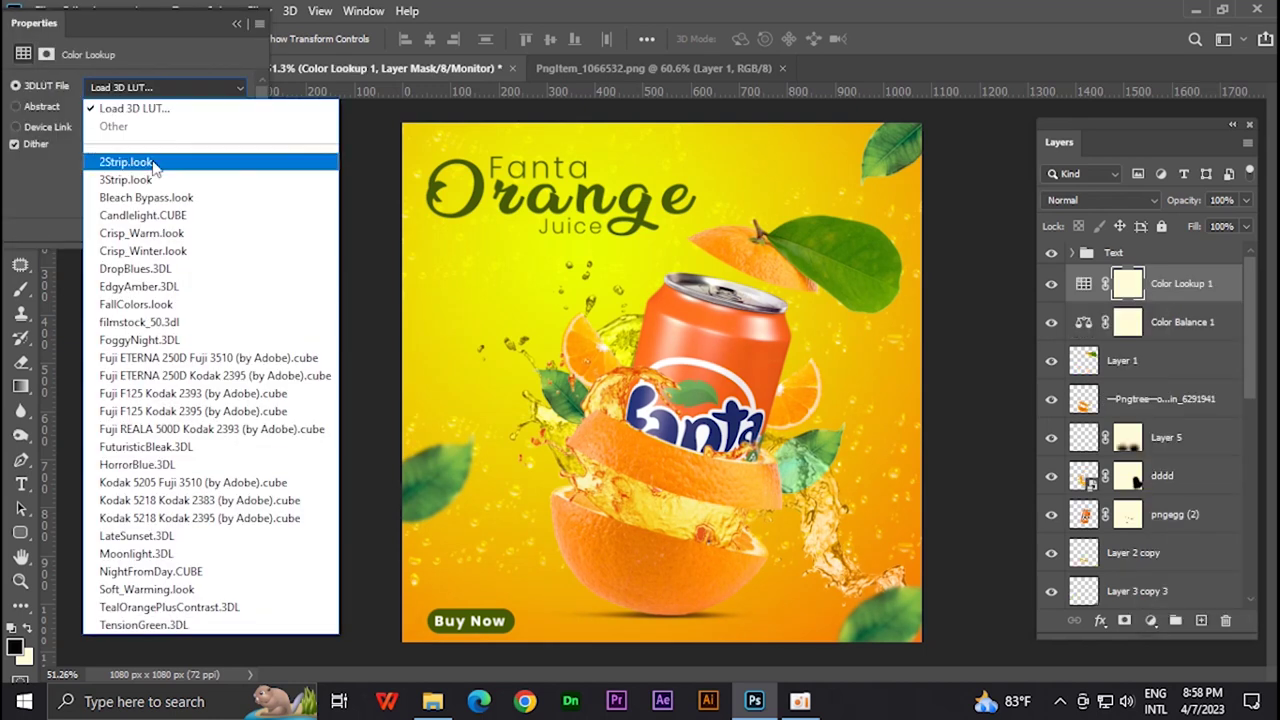